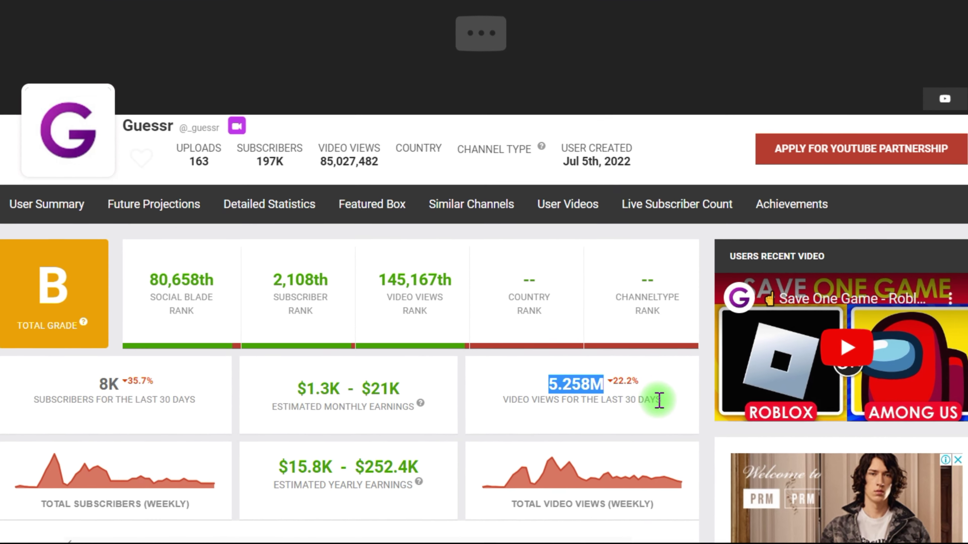
# Step: Examine the Guessr channel's video views for the last 30 days and its estimated monthly earnings
pyautogui.moveTo(593, 419); pyautogui.dragTo(563, 421)
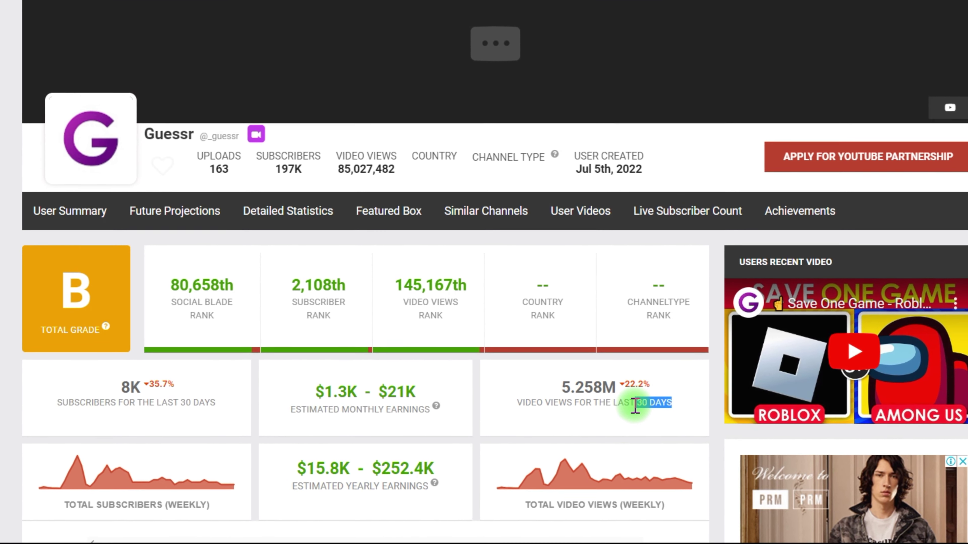
pyautogui.moveTo(412, 391); pyautogui.dragTo(330, 399)
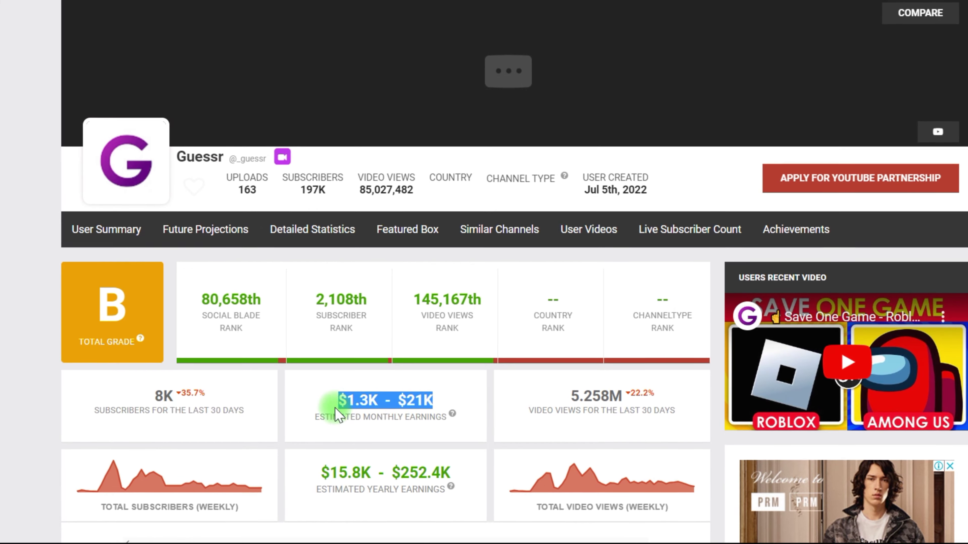
pyautogui.click(282, 381)
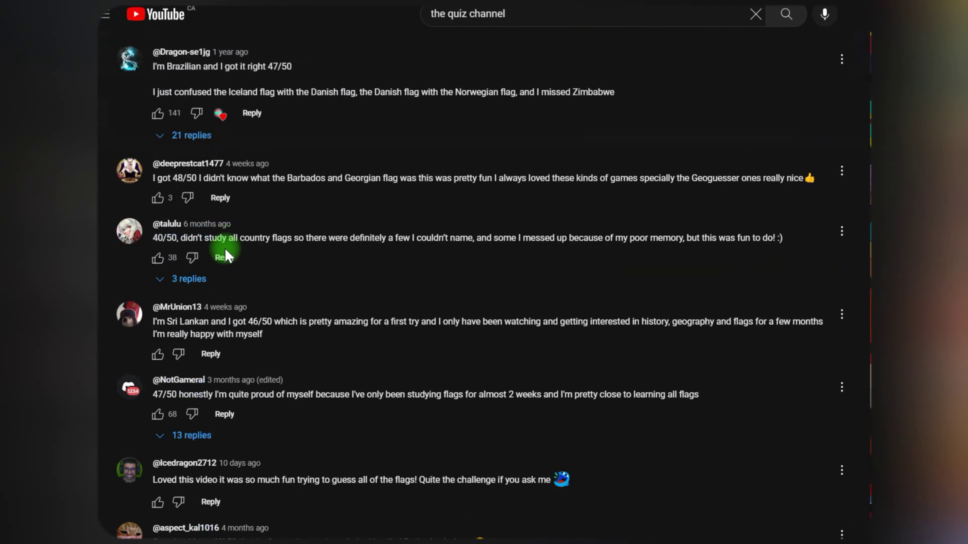
# Step: Switch to YouTube and read through the viewer comments reporting scores on the flag quiz video
pyautogui.scroll(-7, 224, 248)
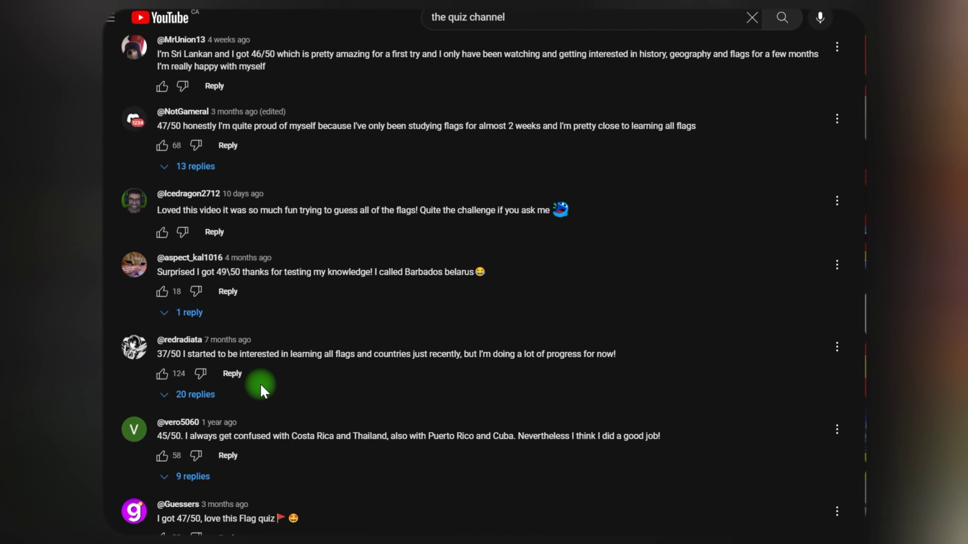
pyautogui.scroll(-5, 233, 391)
pyautogui.scroll(-10, 233, 372)
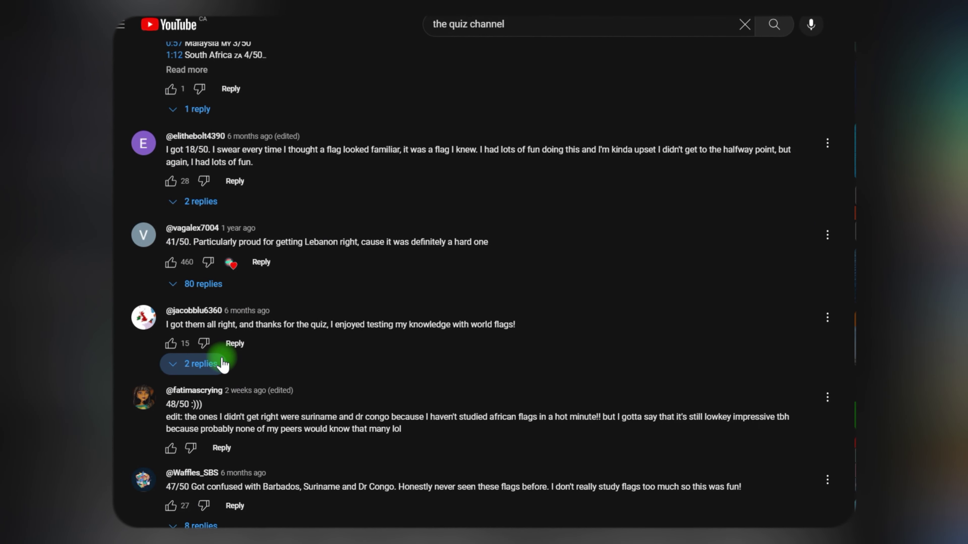
pyautogui.scroll(-10, 225, 367)
pyautogui.rightClick(208, 373)
pyautogui.scroll(-10, 182, 306)
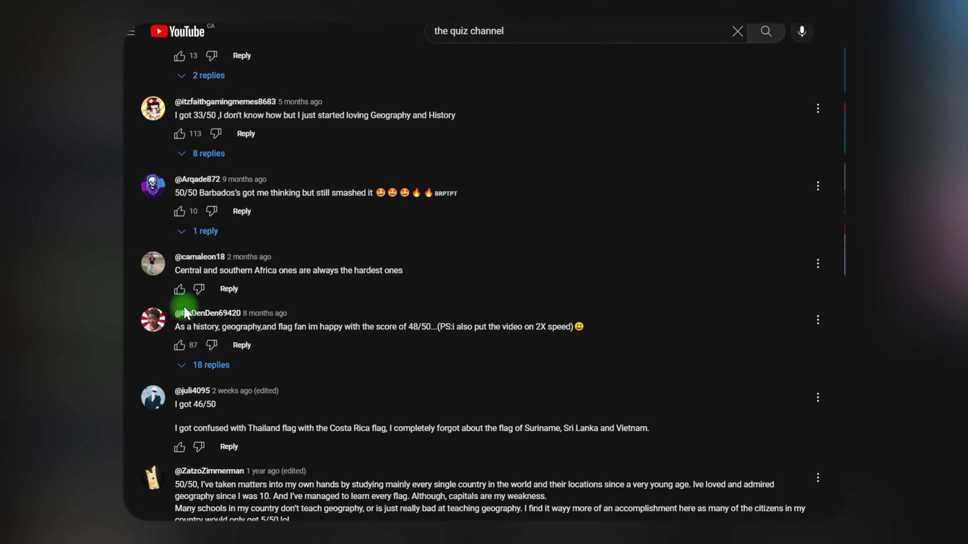
pyautogui.scroll(-5, 187, 312)
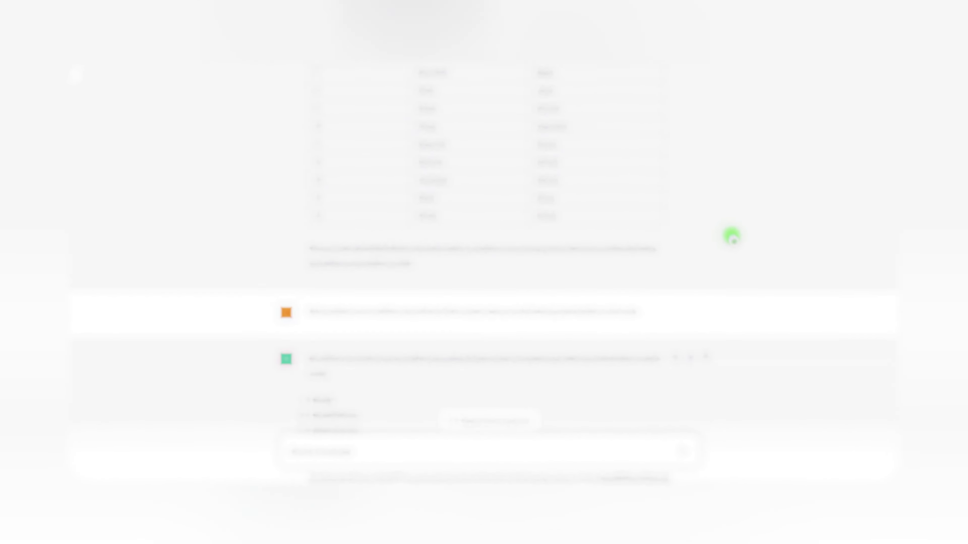
pyautogui.scroll(-7, 732, 236)
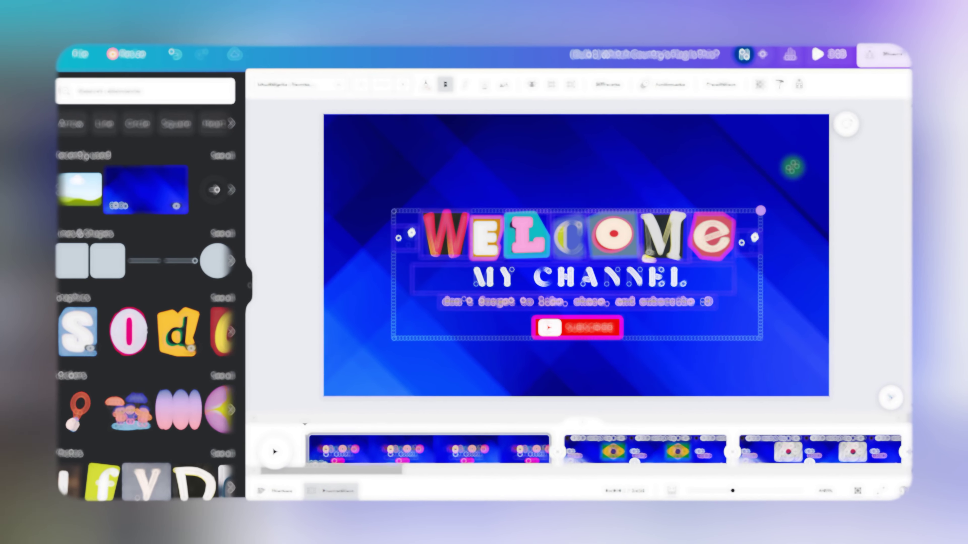
# Step: In Canva, replace the "MY CHANNEL" line beneath the Welcome heading with "TO THE QUIZ CHANNEL"
pyautogui.doubleClick(669, 274)
pyautogui.hotkey('ctrl', 'a')
pyautogui.write('TO THE QUIZ CHANNEL')
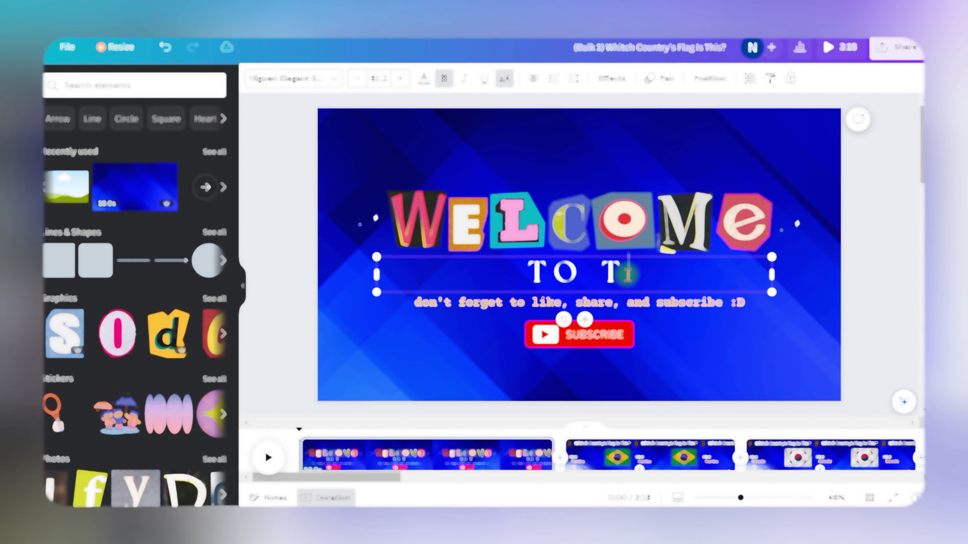
# Step: Set the "TO THE QUIZ CHANNEL" text to the Open Sauce SemiBold font at size 65
pyautogui.hotkey('ctrl', 'a')
pyautogui.click(332, 78)
pyautogui.click(104, 330)
pyautogui.click(377, 75)
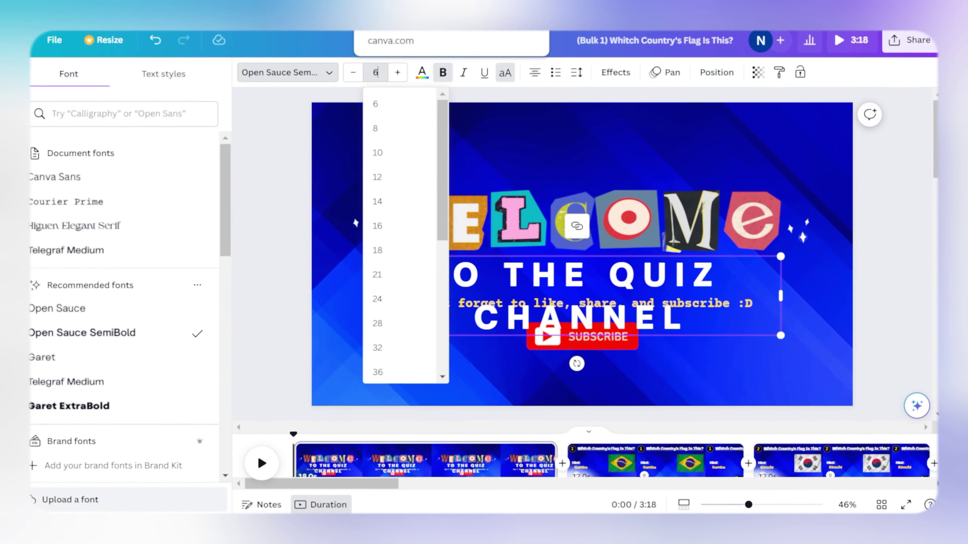
pyautogui.write('65')
pyautogui.press('Return')
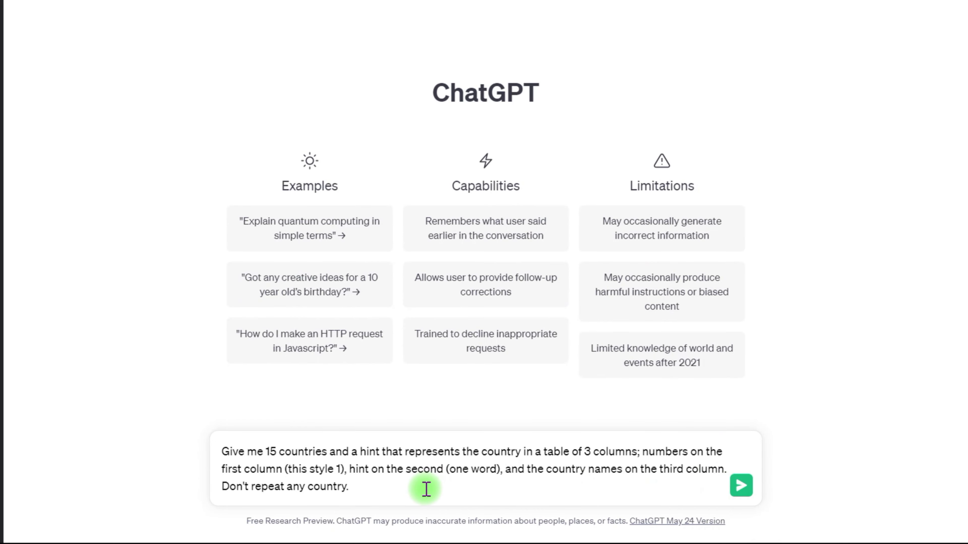
# Step: In ChatGPT, submit the prompt for a three-column table of 15 non-repeating countries with numbers, one-word hints and country names
pyautogui.click(205, 440)
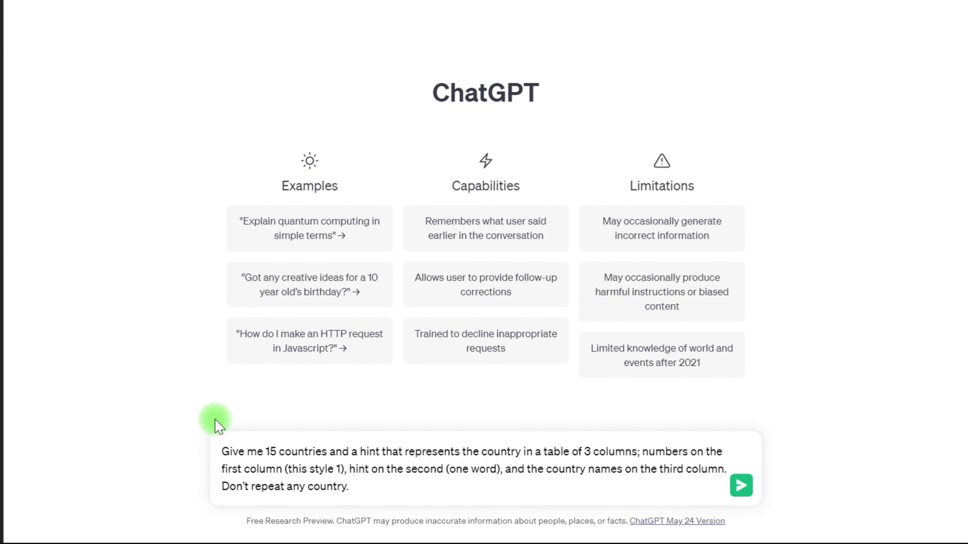
pyautogui.click(740, 488)
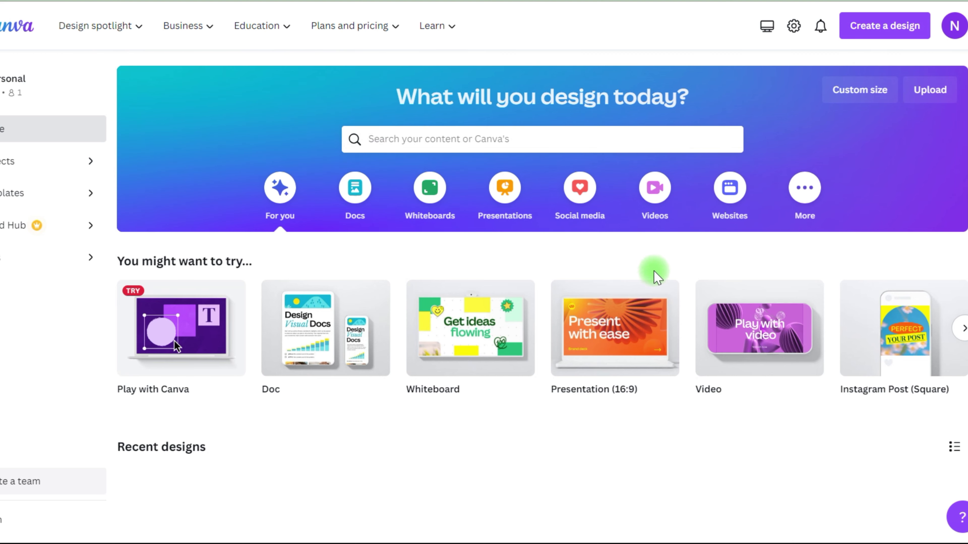
# Step: In Canva, create a blank 1920 × 1080 px video design and search the video elements for "blue background"
pyautogui.moveTo(723, 324)
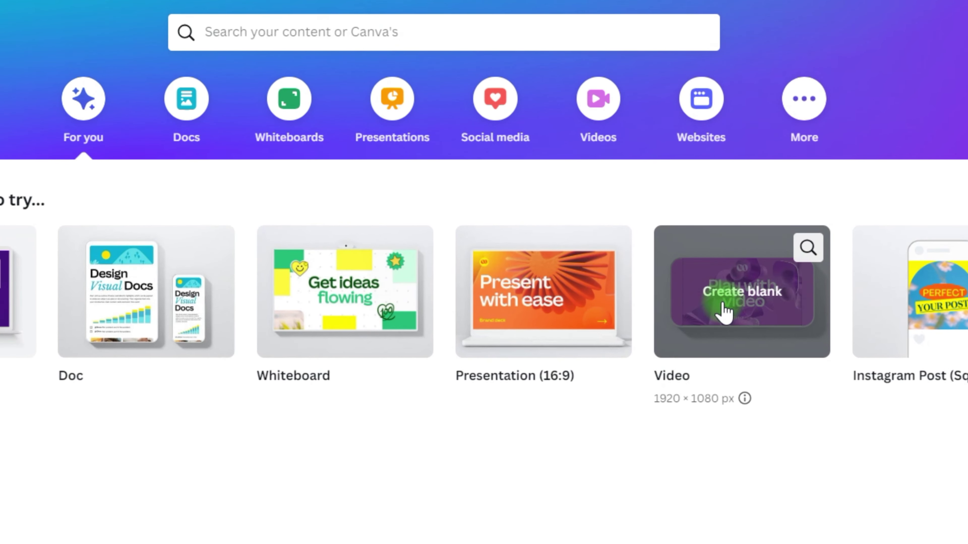
pyautogui.click(721, 305)
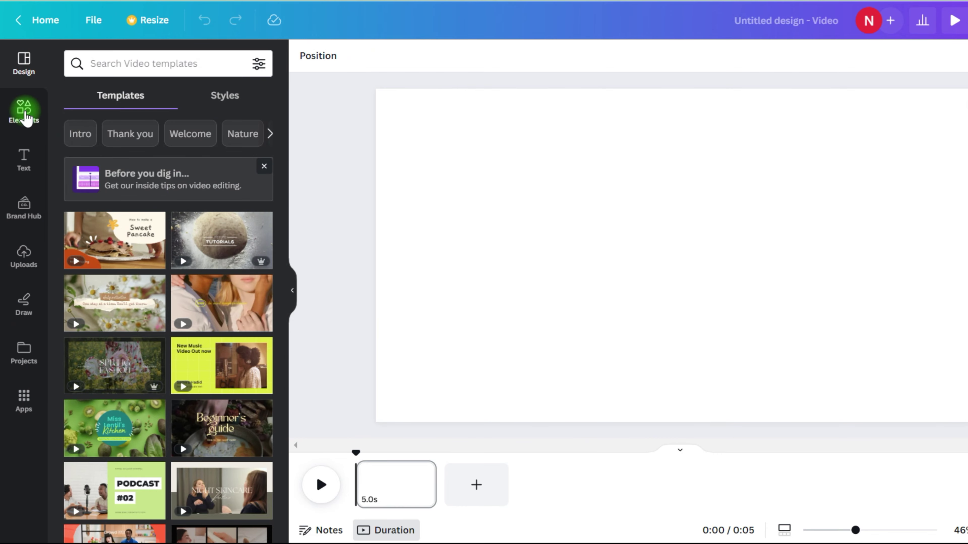
pyautogui.click(24, 111)
pyautogui.click(108, 69)
pyautogui.write('blue')
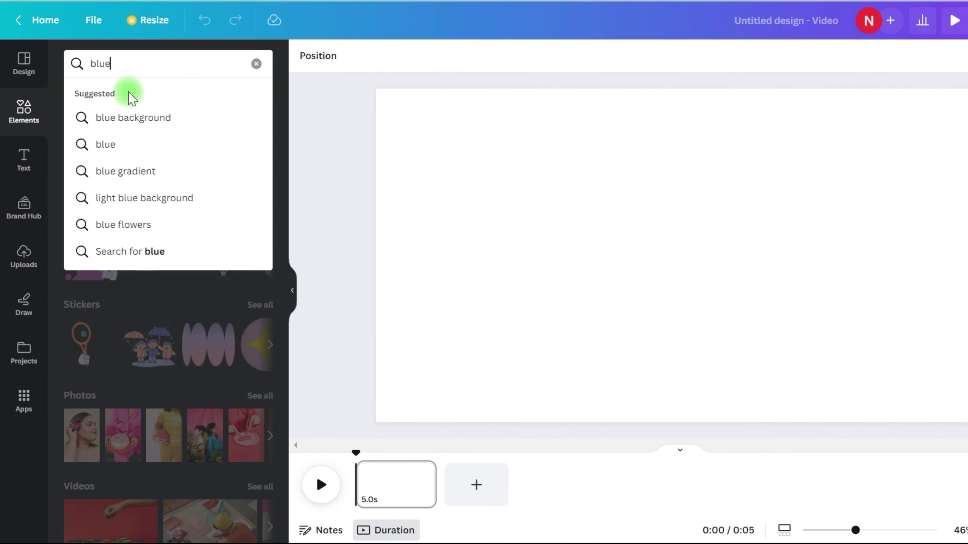
pyautogui.click(137, 118)
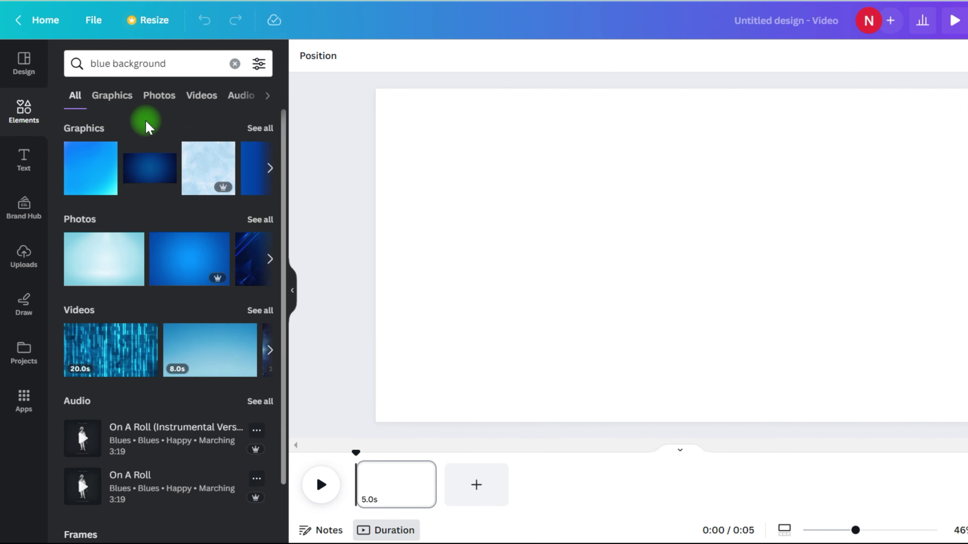
pyautogui.click(191, 100)
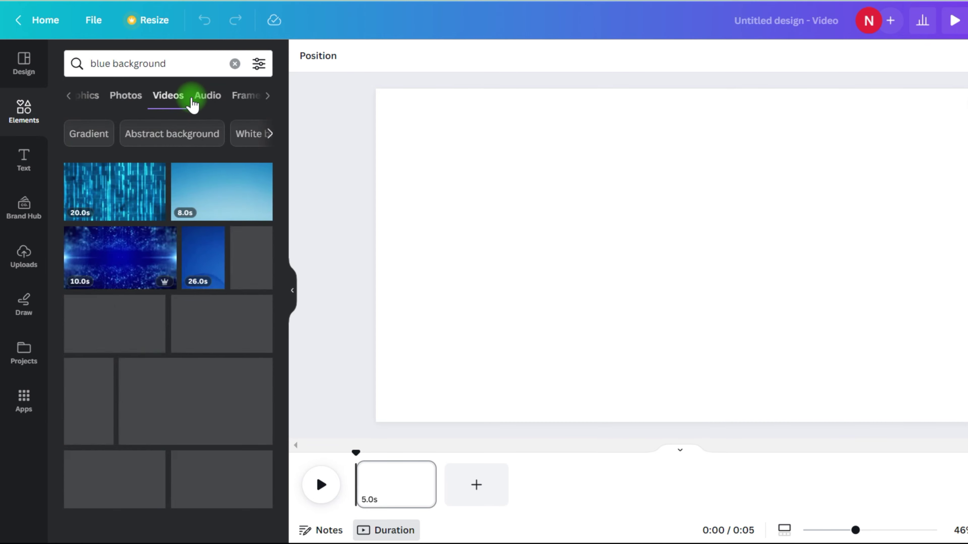
# Step: Add the 18-second blue background video with diagonal light bands and enlarge it to fill the whole page
pyautogui.scroll(-5, 184, 231)
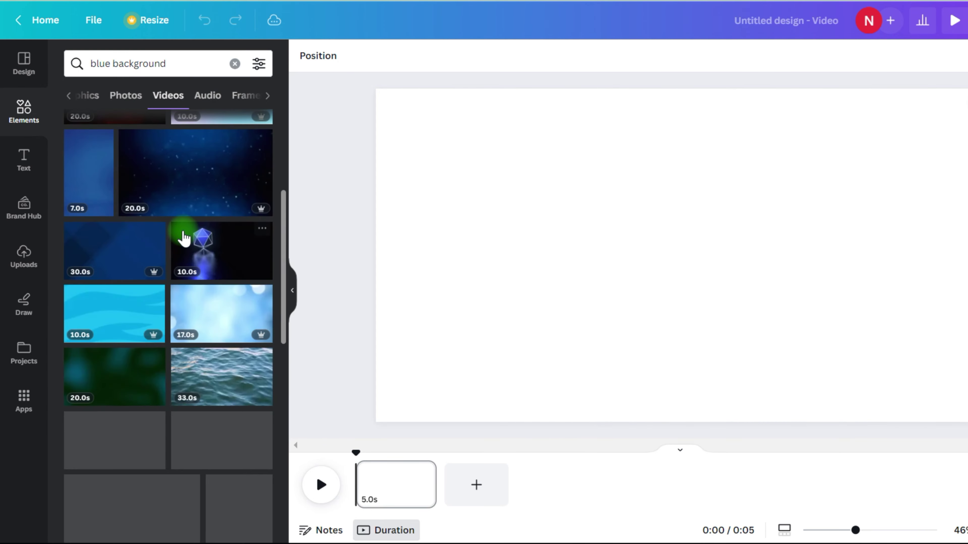
pyautogui.scroll(5, 183, 232)
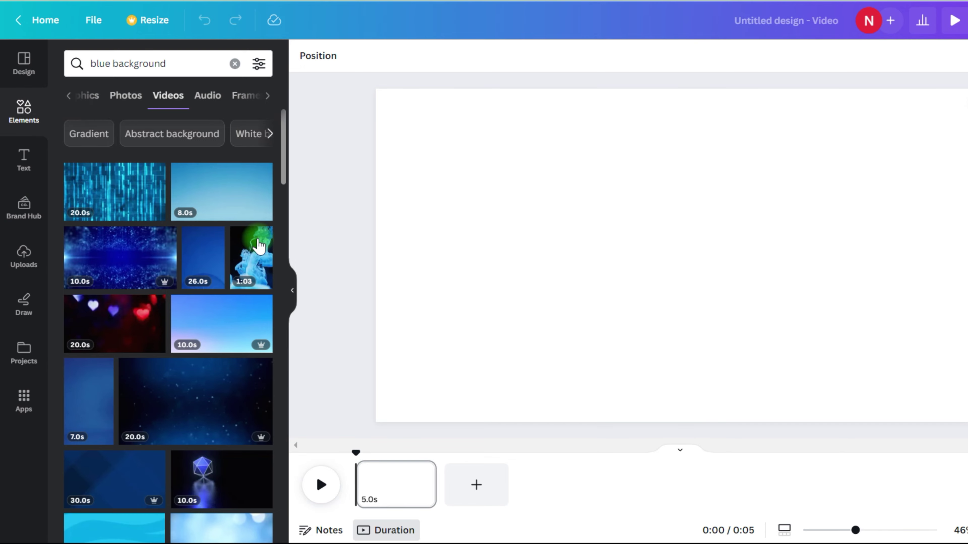
pyautogui.scroll(-10, 221, 244)
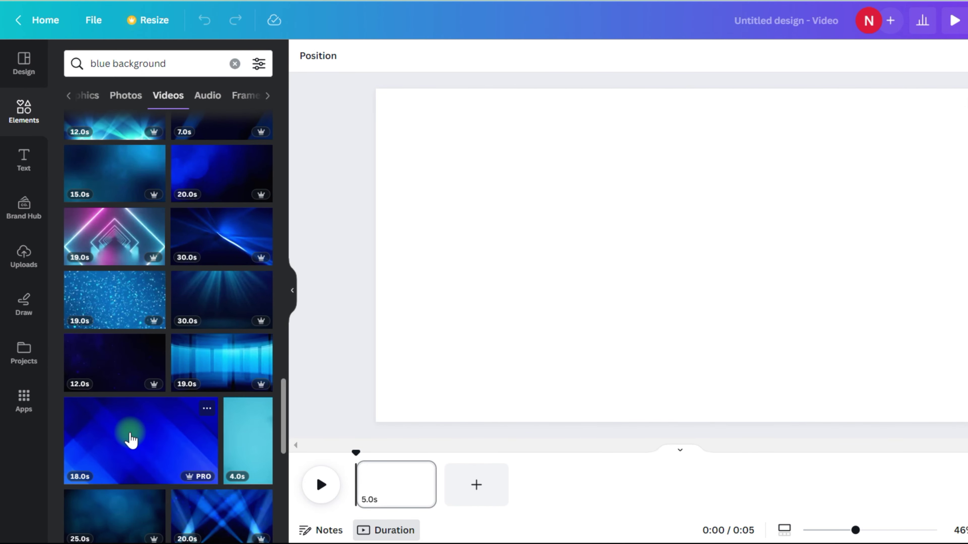
pyautogui.click(93, 456)
pyautogui.moveTo(435, 123); pyautogui.dragTo(368, 93)
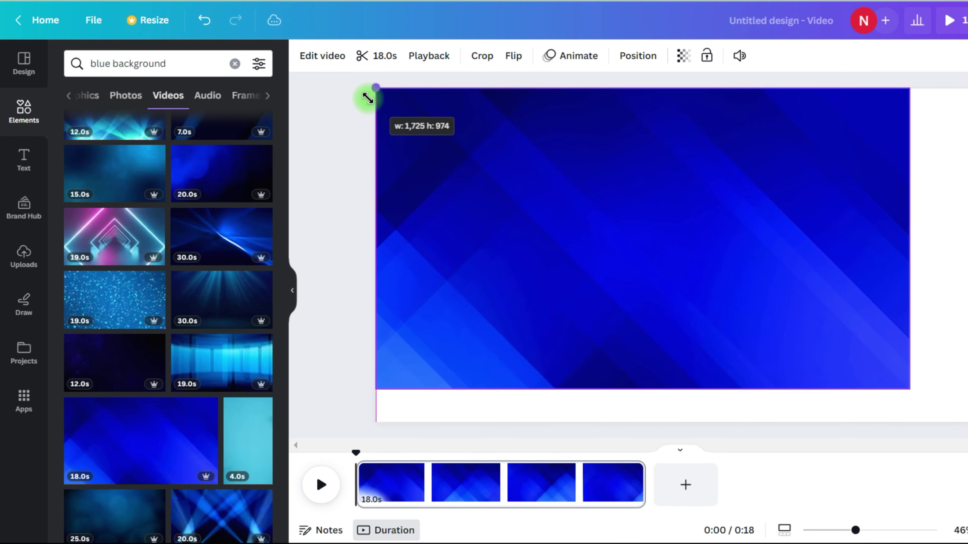
pyautogui.moveTo(907, 397); pyautogui.dragTo(966, 425)
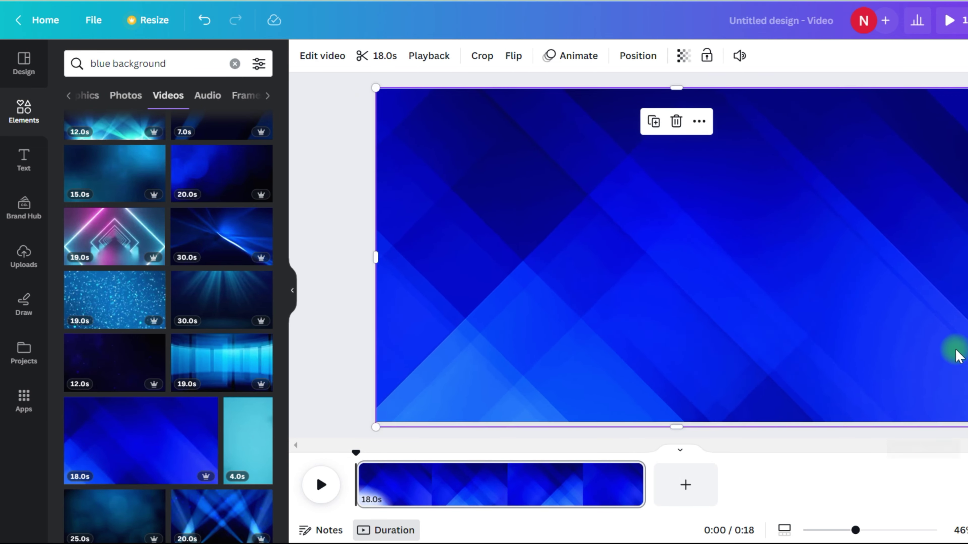
# Step: Shorten the blue background clip on the timeline to about 12 seconds
pyautogui.moveTo(646, 480); pyautogui.dragTo(551, 482)
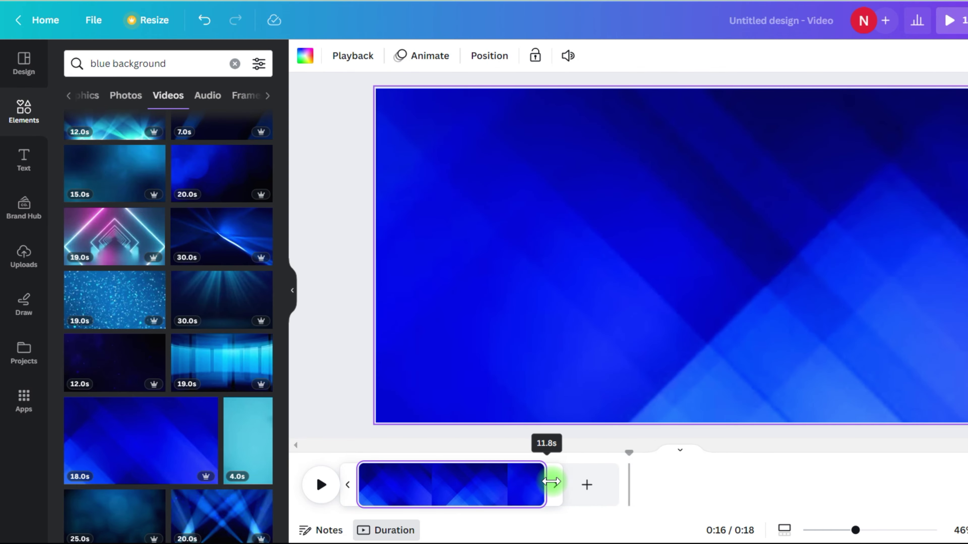
pyautogui.moveTo(552, 482); pyautogui.dragTo(552, 482)
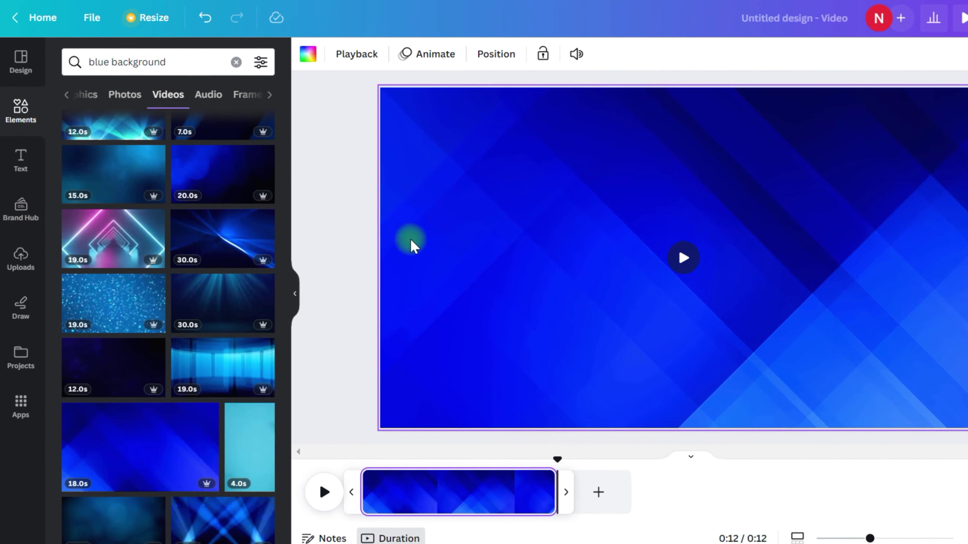
# Step: Search the frame elements for "rectangle with border" and add a landscape rectangular frame to the page
pyautogui.click(250, 101)
pyautogui.click(76, 60)
pyautogui.write('rec')
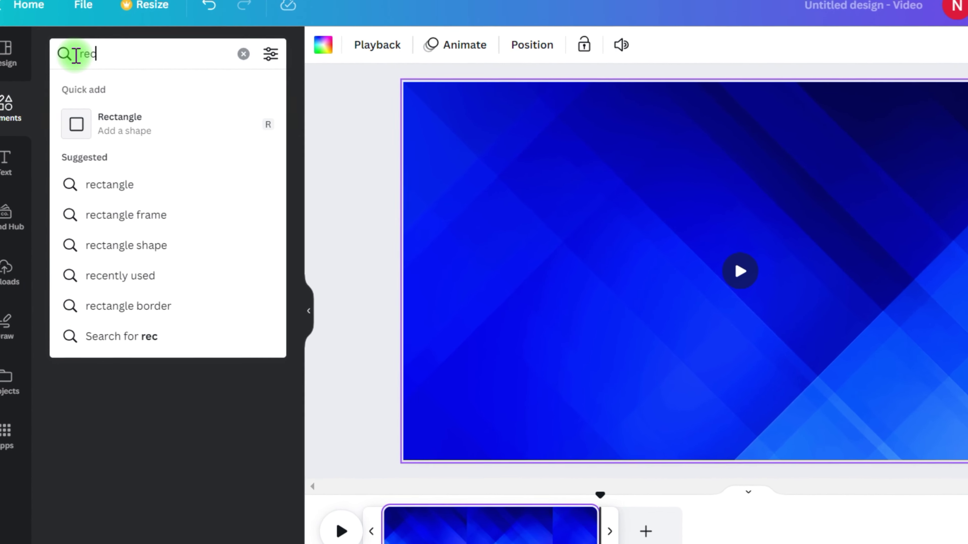
pyautogui.write('tang')
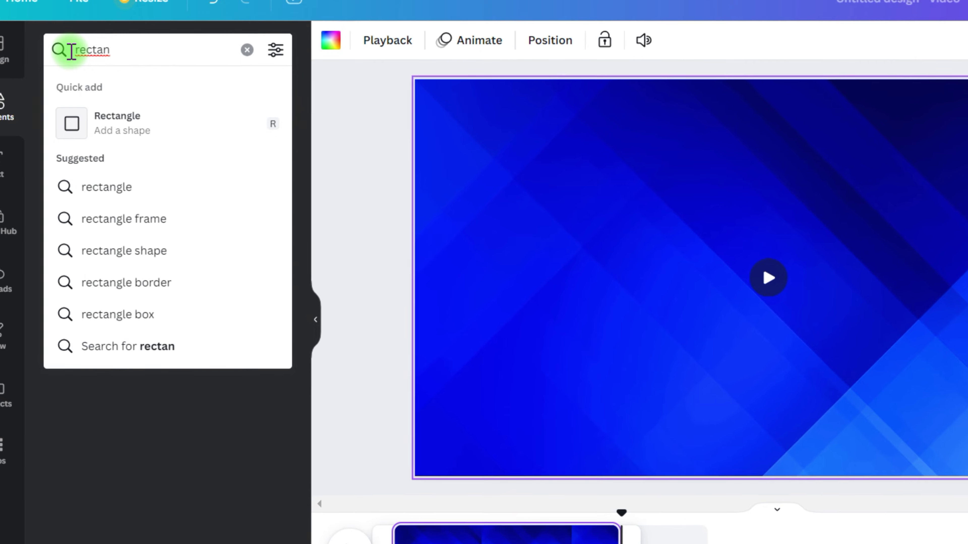
pyautogui.write('le with')
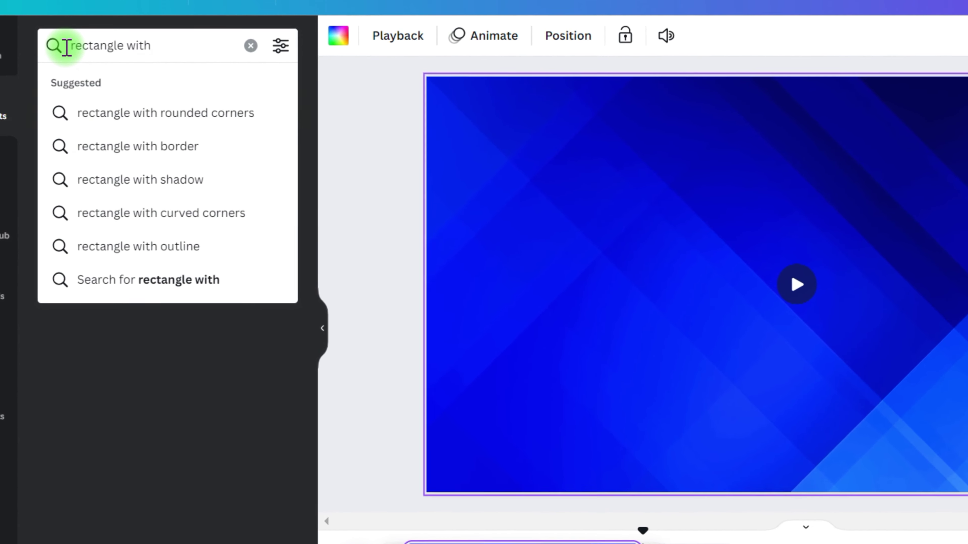
pyautogui.write(' bo')
pyautogui.click(195, 115)
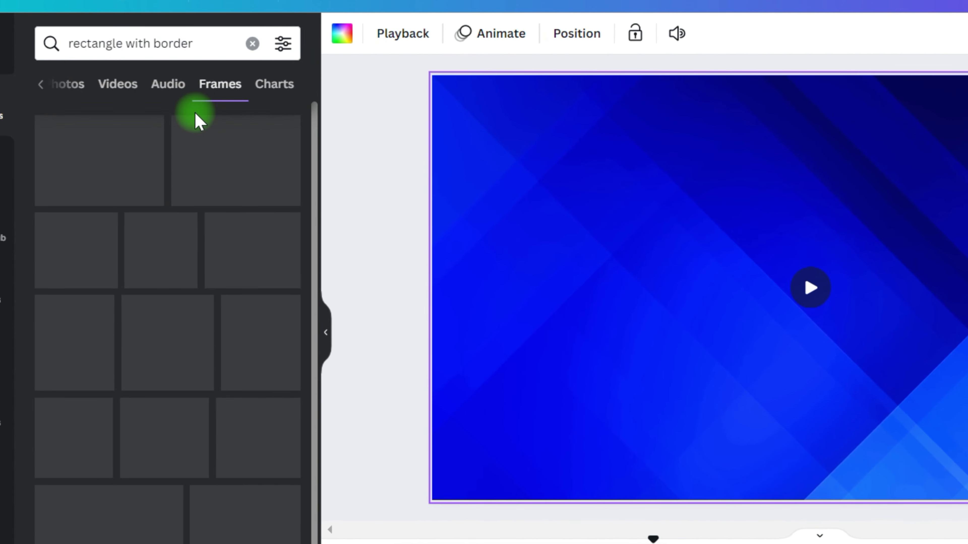
pyautogui.scroll(-5, 173, 233)
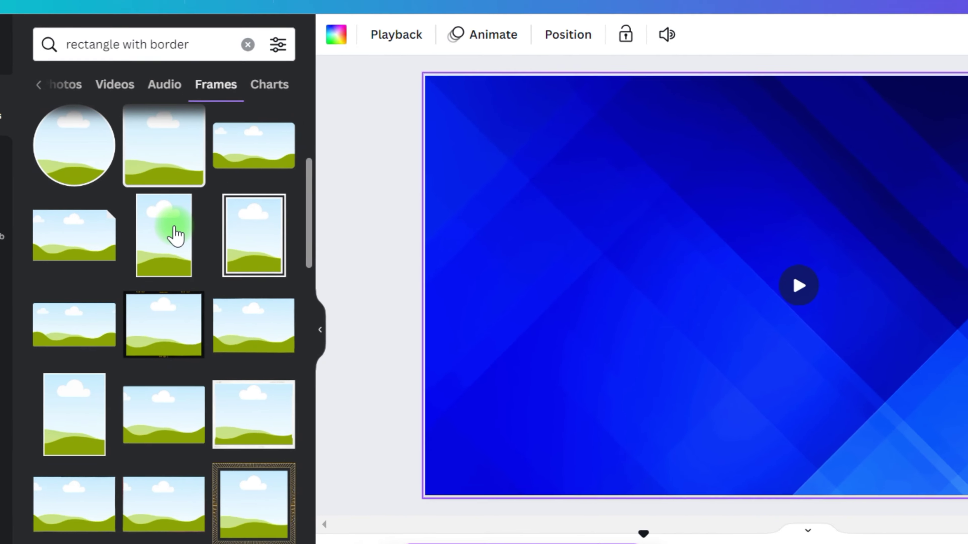
pyautogui.click(275, 317)
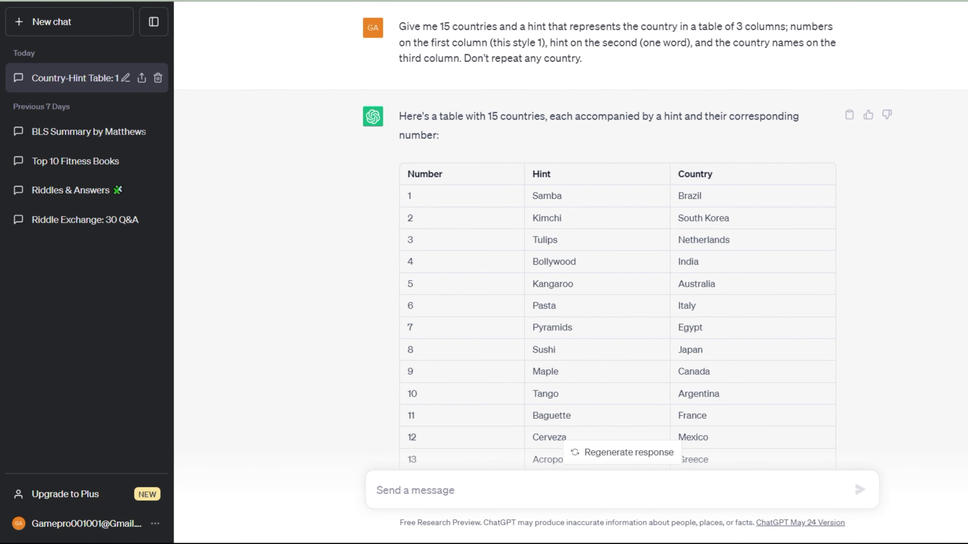
# Step: Copy the country name "Australia" from the ChatGPT table and search Canva's photo elements for it
pyautogui.rightClick(689, 284)
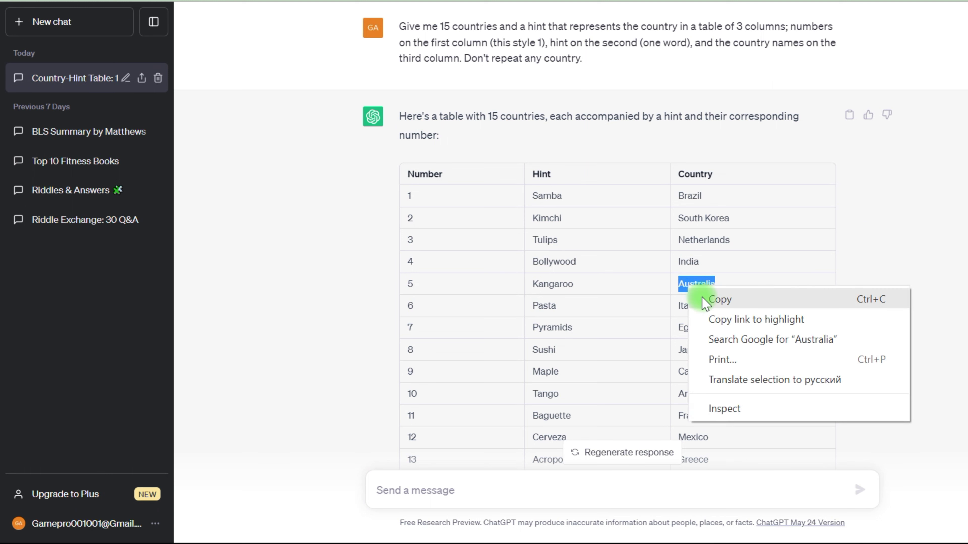
pyautogui.click(703, 301)
pyautogui.click(320, 97)
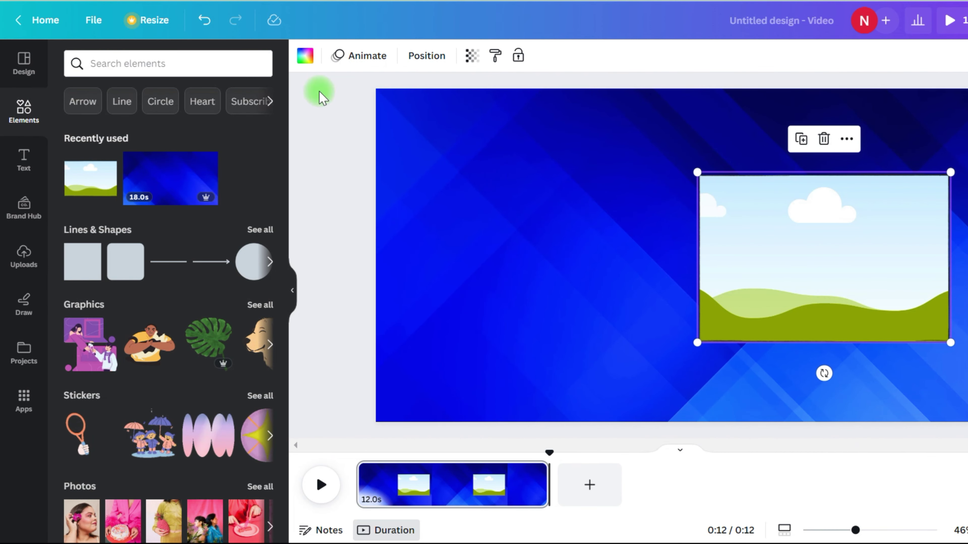
pyautogui.click(169, 65)
pyautogui.write('Australia')
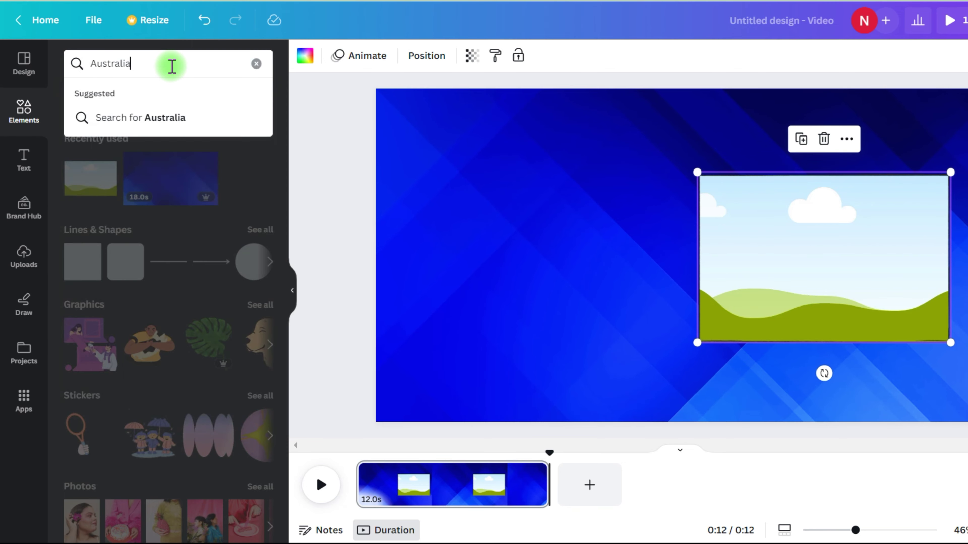
pyautogui.press('Return')
pyautogui.click(156, 96)
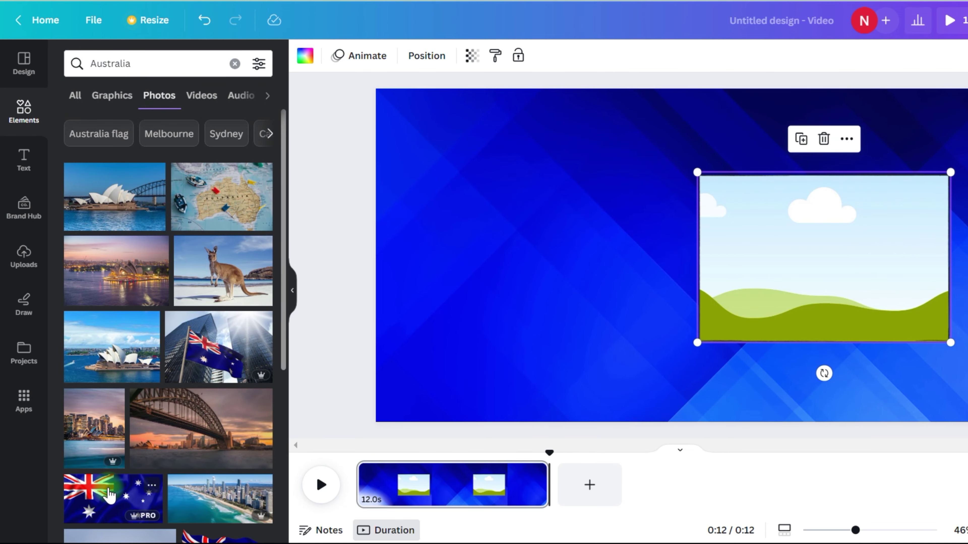
# Step: Fill the rectangular frame with the Australian flag photo, then shrink it slightly and centre it vertically on the page
pyautogui.moveTo(110, 496); pyautogui.dragTo(707, 246)
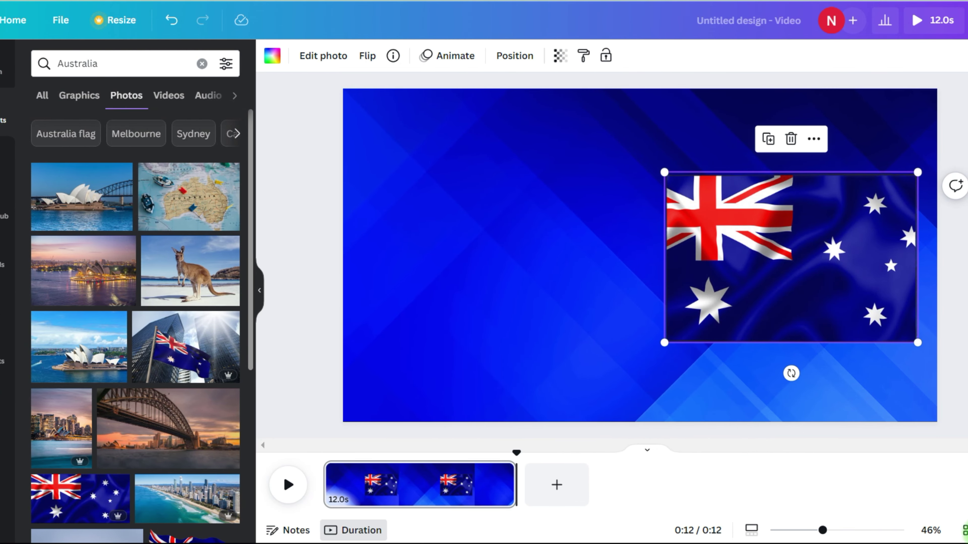
pyautogui.moveTo(665, 174); pyautogui.dragTo(687, 190)
pyautogui.moveTo(806, 273); pyautogui.dragTo(805, 264)
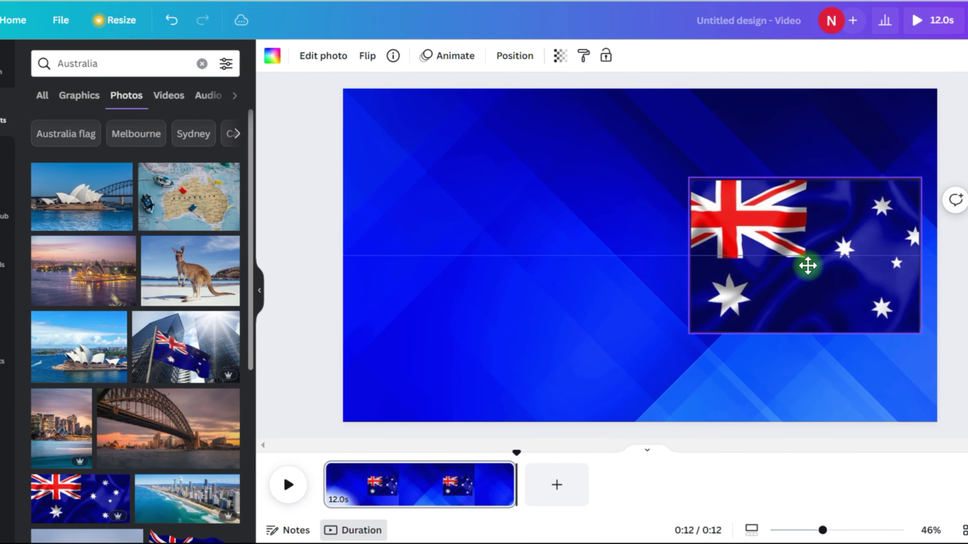
# Step: Add a heading reading "Whitch Country's Flag Is This?" in Telegraf Medium and move it above the flag
pyautogui.click(23, 167)
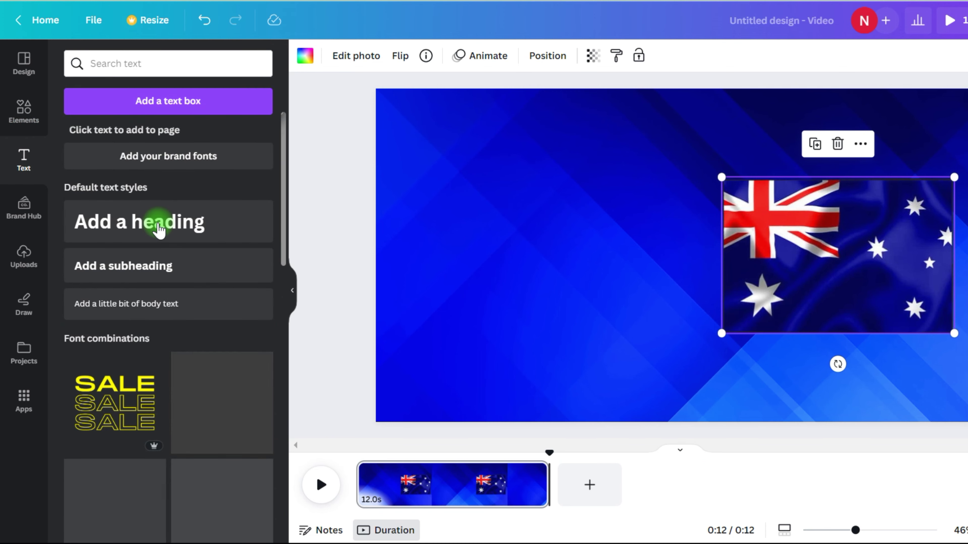
pyautogui.click(164, 228)
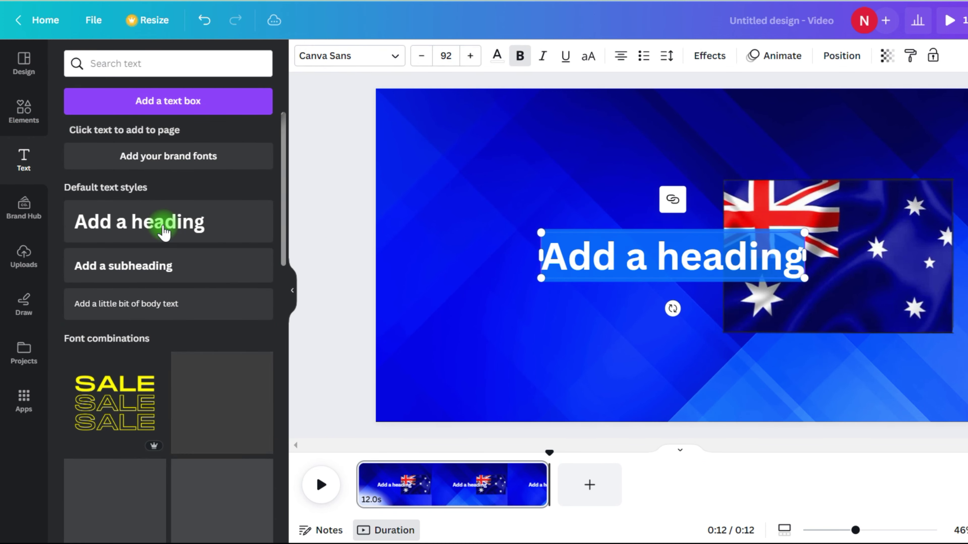
pyautogui.click(396, 58)
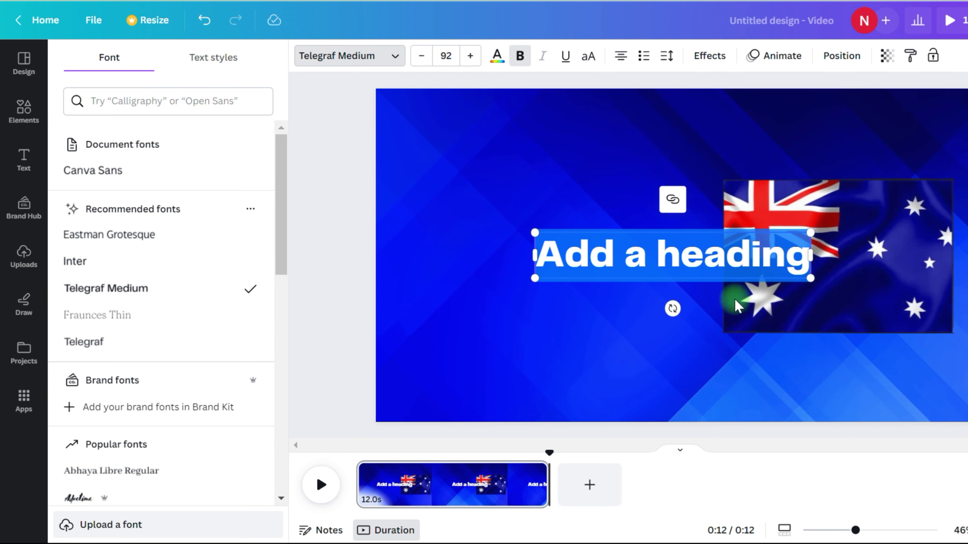
pyautogui.moveTo(736, 305); pyautogui.dragTo(583, 166)
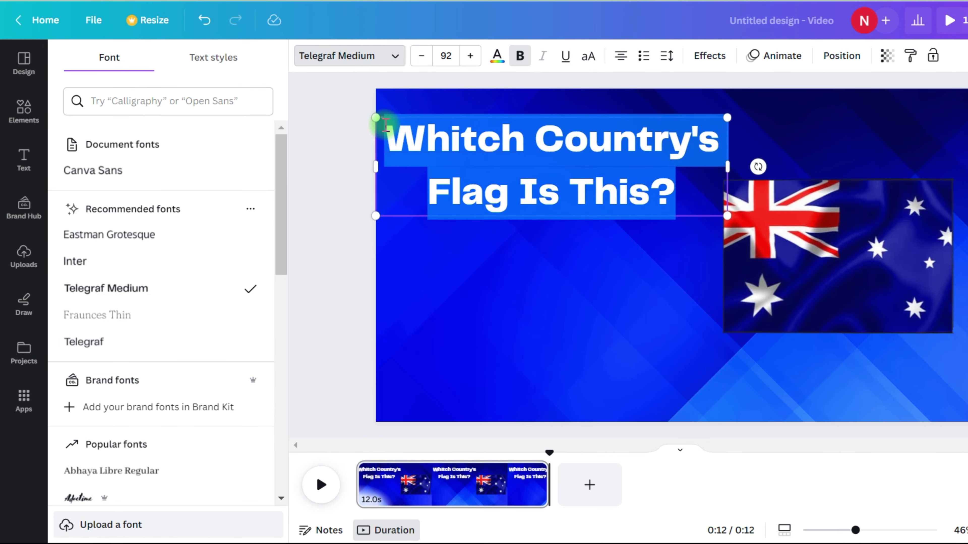
# Step: Widen the title's text box so it fits on one line and reduce its font size to 76
pyautogui.moveTo(727, 165); pyautogui.dragTo(922, 158)
pyautogui.click(421, 56)
pyautogui.click(421, 56)
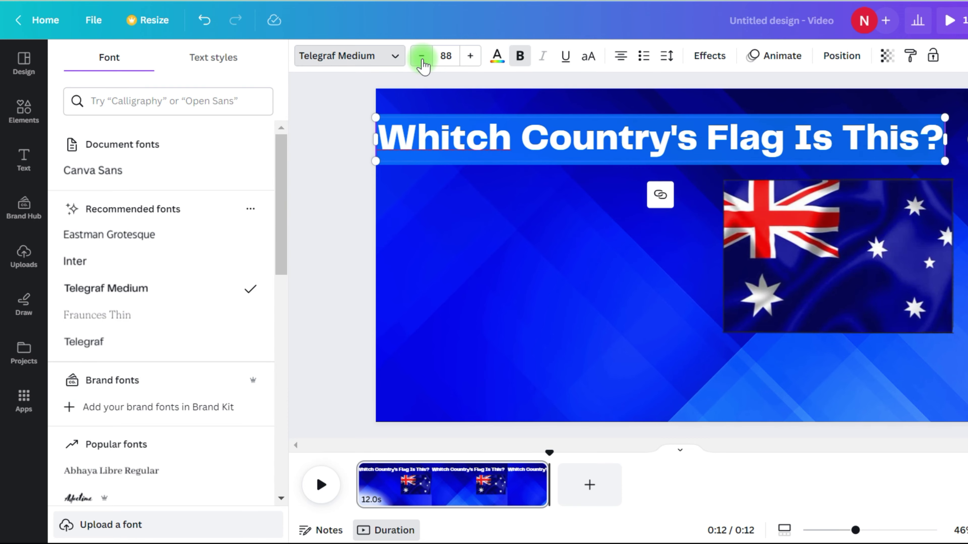
pyautogui.click(421, 56)
pyautogui.click(421, 56)
pyautogui.click(422, 56)
# Step: Apply a black Shadow effect with transparency 100 to the title and underline the text
pyautogui.click(709, 56)
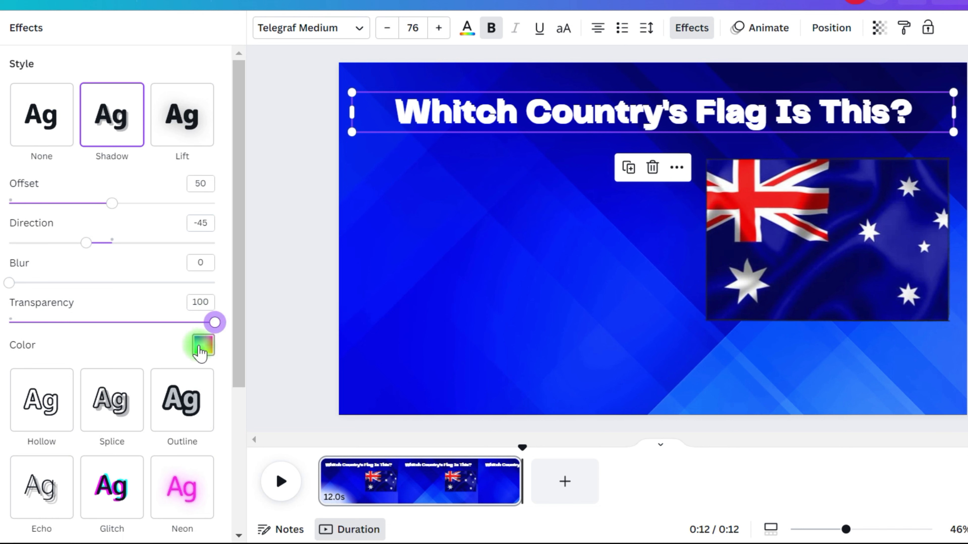
pyautogui.click(182, 356)
pyautogui.click(20, 310)
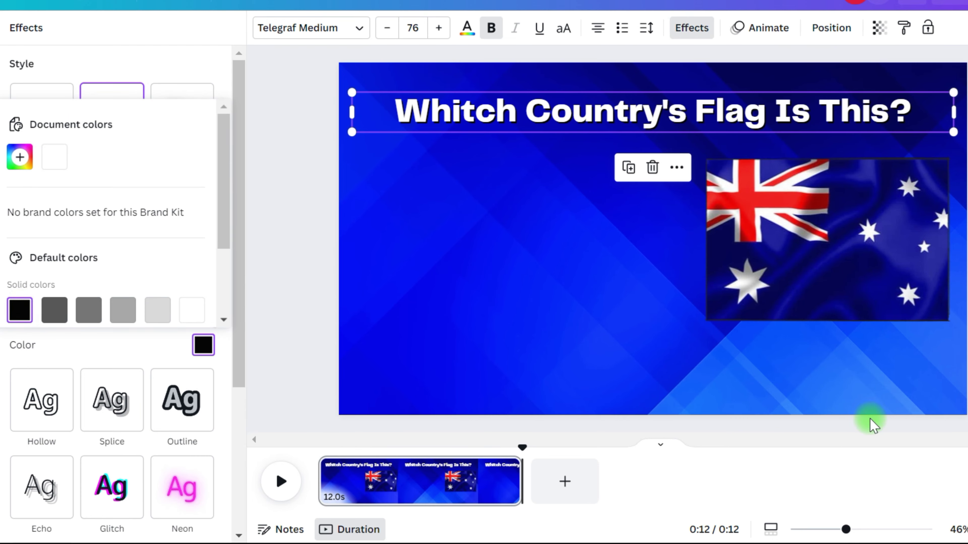
pyautogui.click(538, 27)
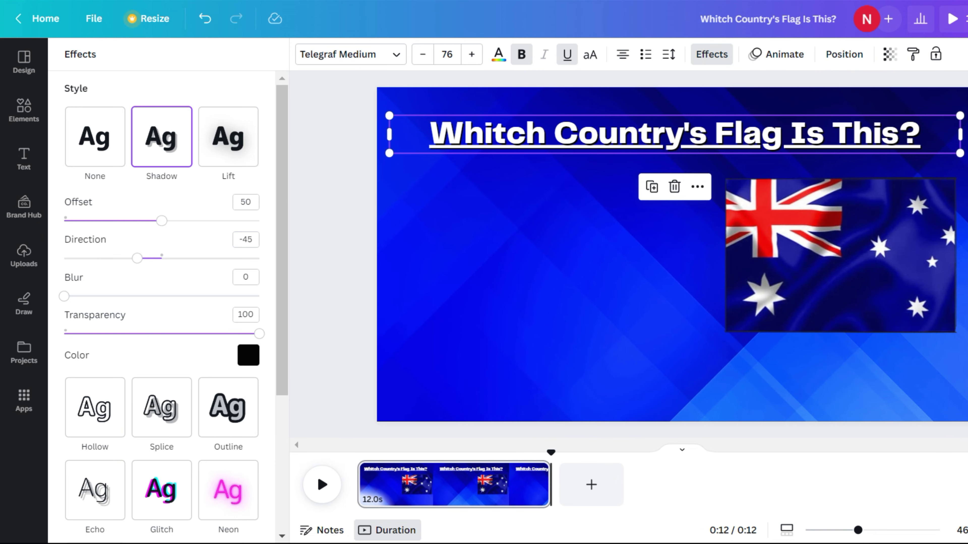
# Step: Add a circle shape, shrink it and place it near the page's upper-left corner, shifting the title to make room
pyautogui.click(475, 202)
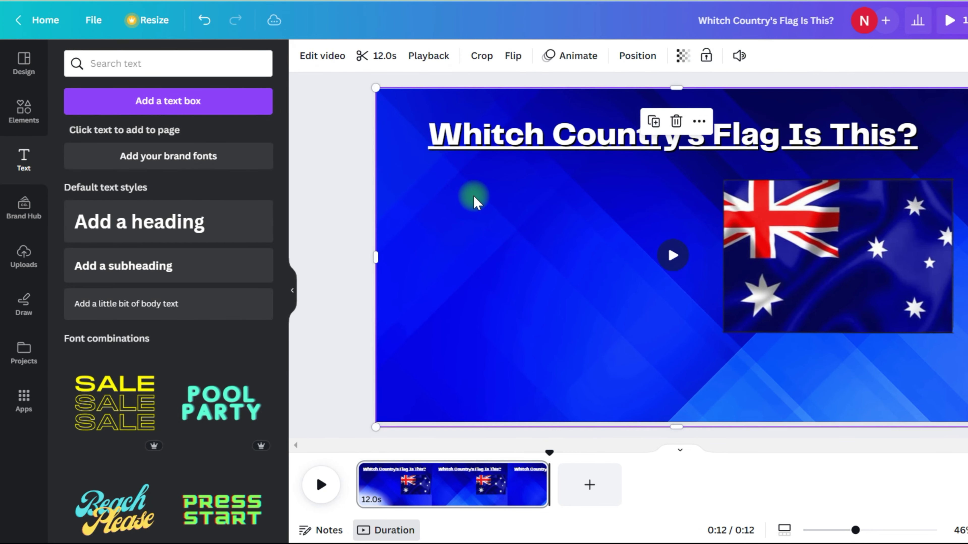
pyautogui.press('c')
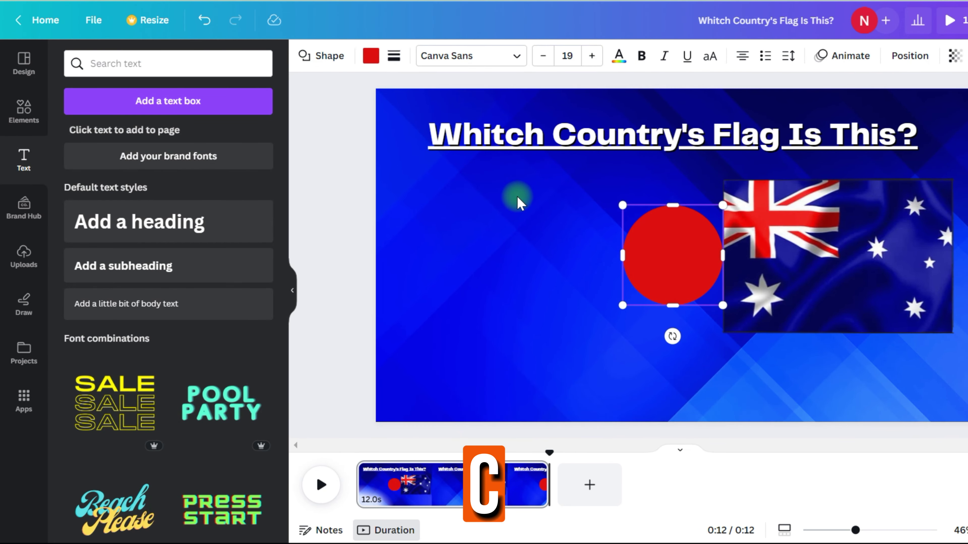
pyautogui.moveTo(668, 251); pyautogui.dragTo(421, 173)
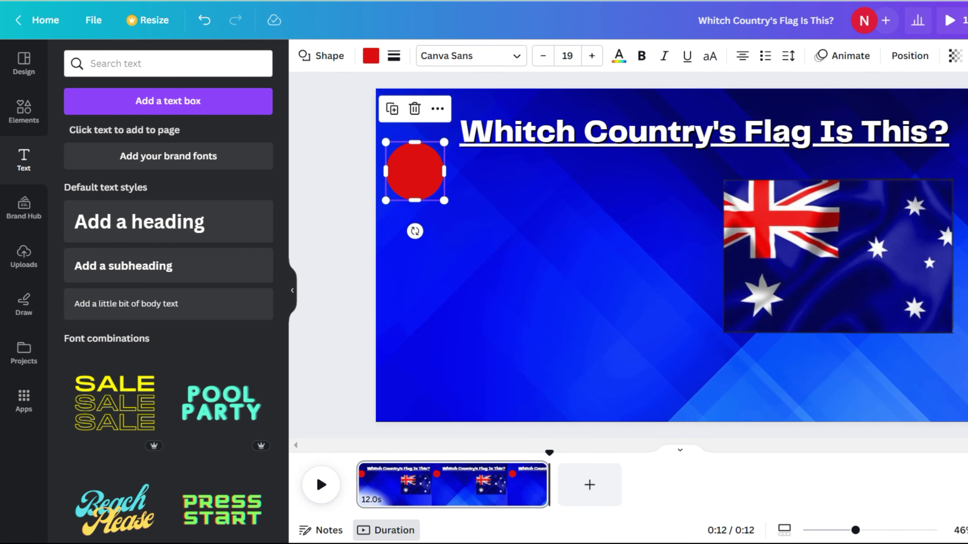
# Step: Fill the circle with black and give it a thicker yellow border
pyautogui.click(370, 56)
pyautogui.click(78, 418)
pyautogui.click(394, 56)
pyautogui.click(439, 97)
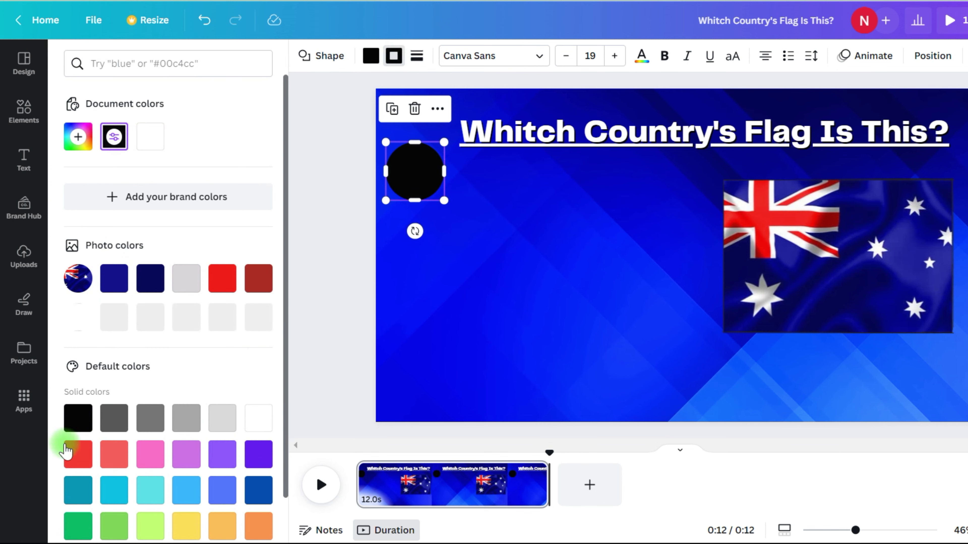
pyautogui.click(183, 524)
pyautogui.click(935, 474)
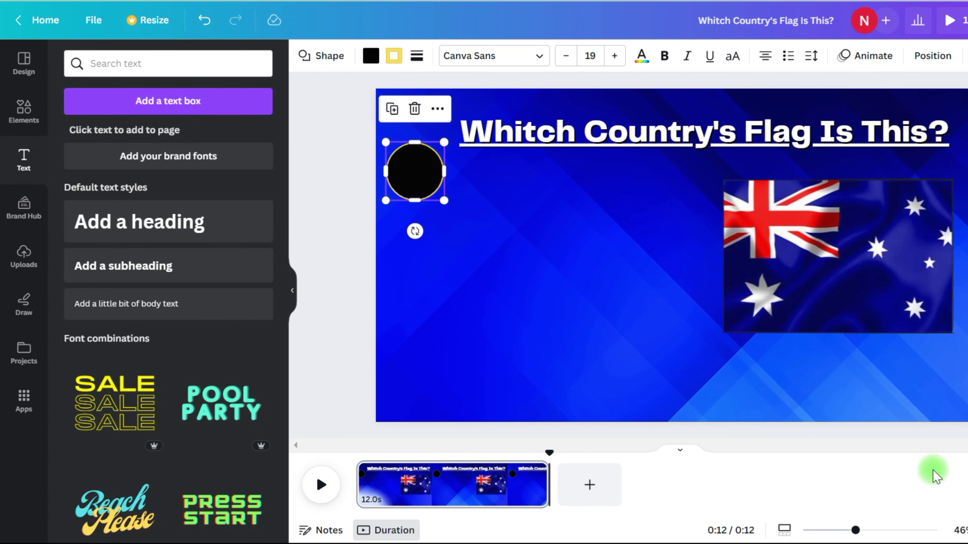
pyautogui.click(416, 57)
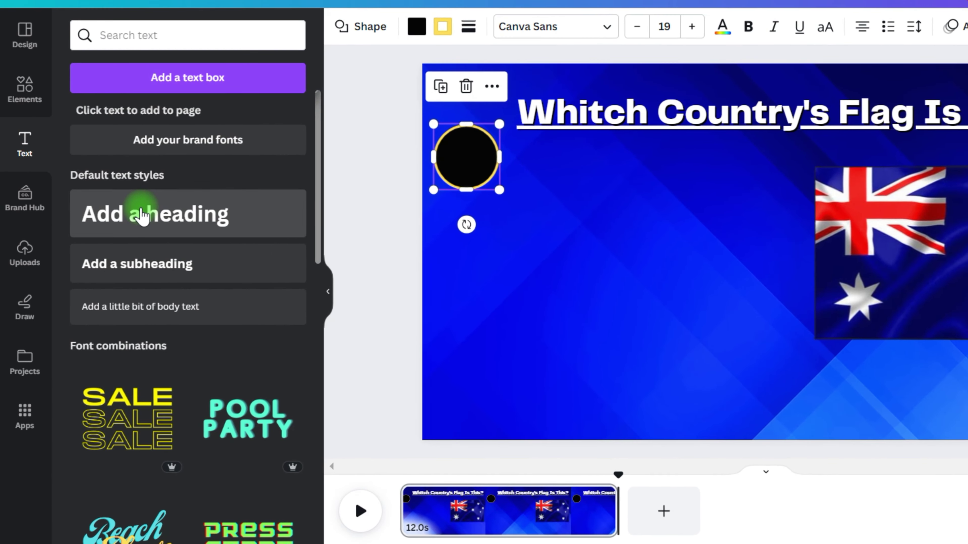
# Step: Add a heading reading "10", scale it to size 80.6 and centre it on the black circle
pyautogui.click(128, 217)
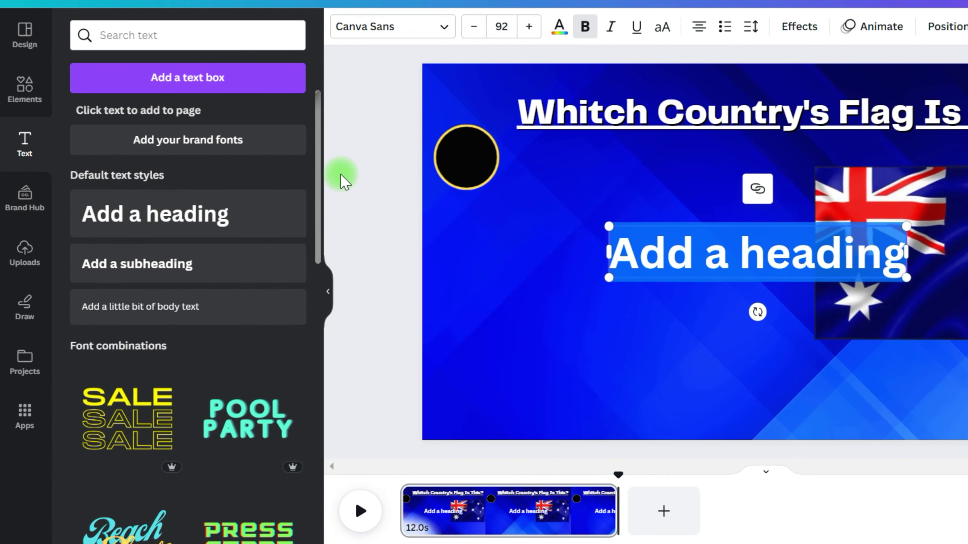
pyautogui.write('10')
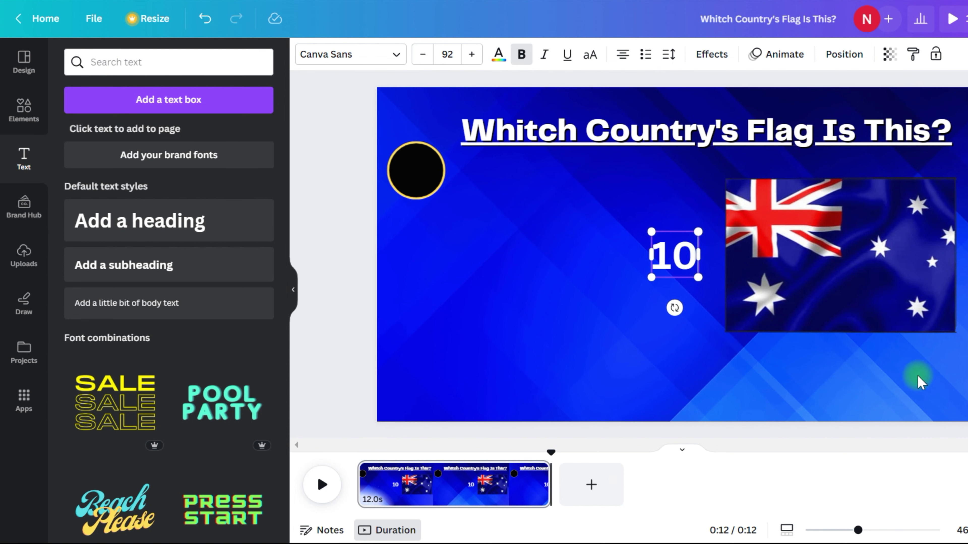
pyautogui.click(652, 283)
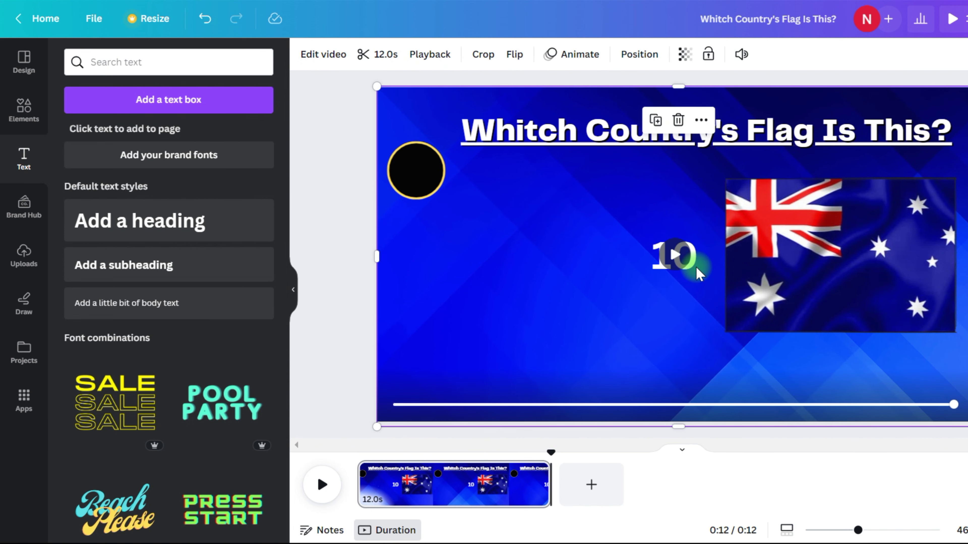
pyautogui.click(671, 255)
pyautogui.moveTo(661, 256); pyautogui.dragTo(426, 184)
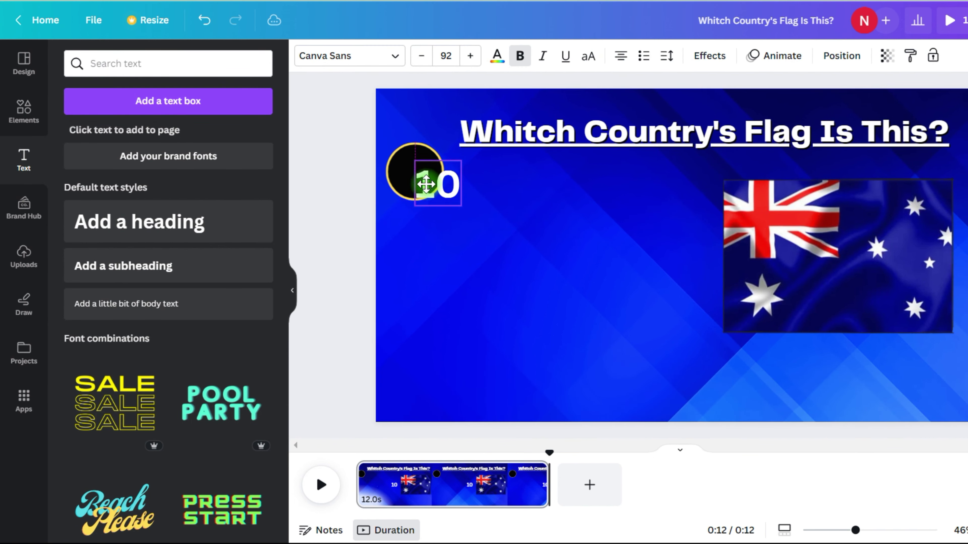
pyautogui.click(500, 239)
pyautogui.click(420, 177)
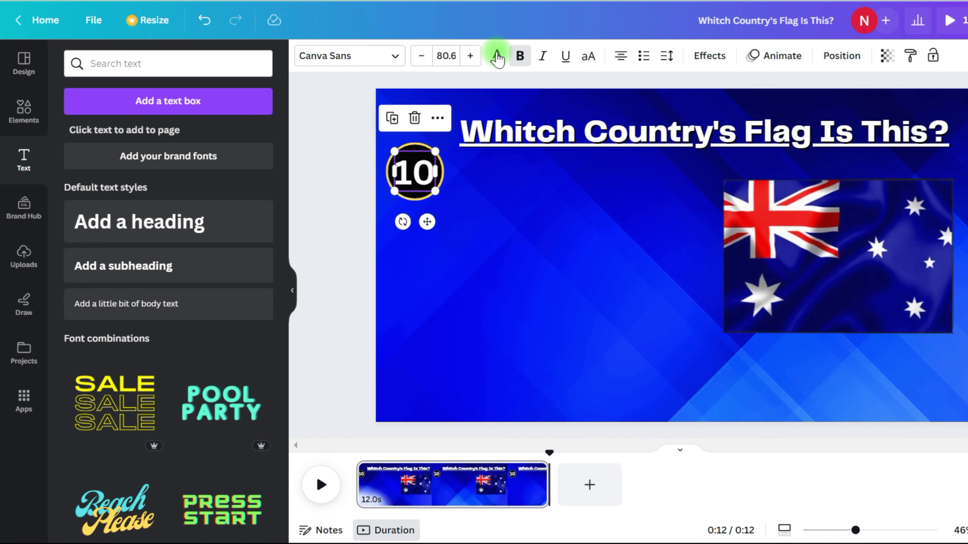
# Step: Colour the number 10 in the border's yellow and move it and its circle level with the title
pyautogui.click(497, 57)
pyautogui.click(149, 138)
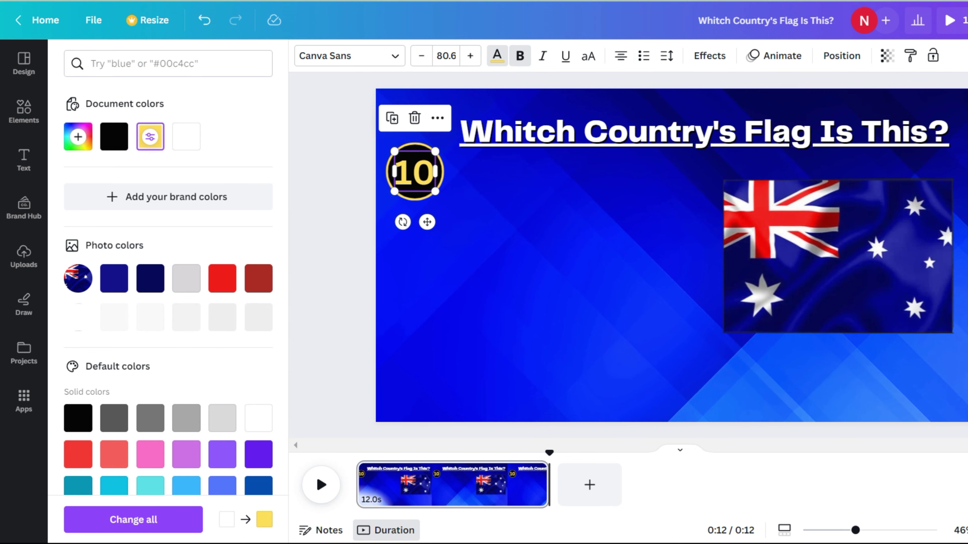
pyautogui.click(438, 191)
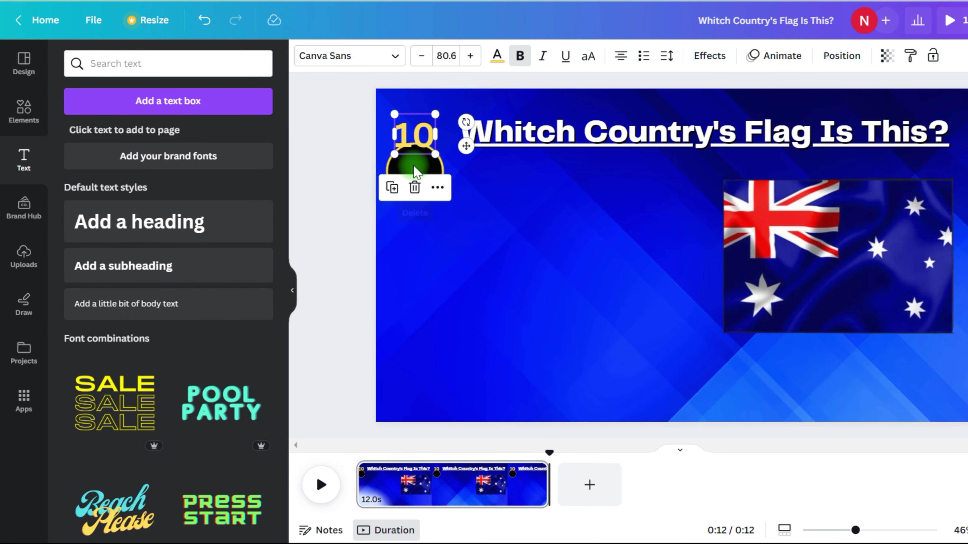
pyautogui.click(415, 173)
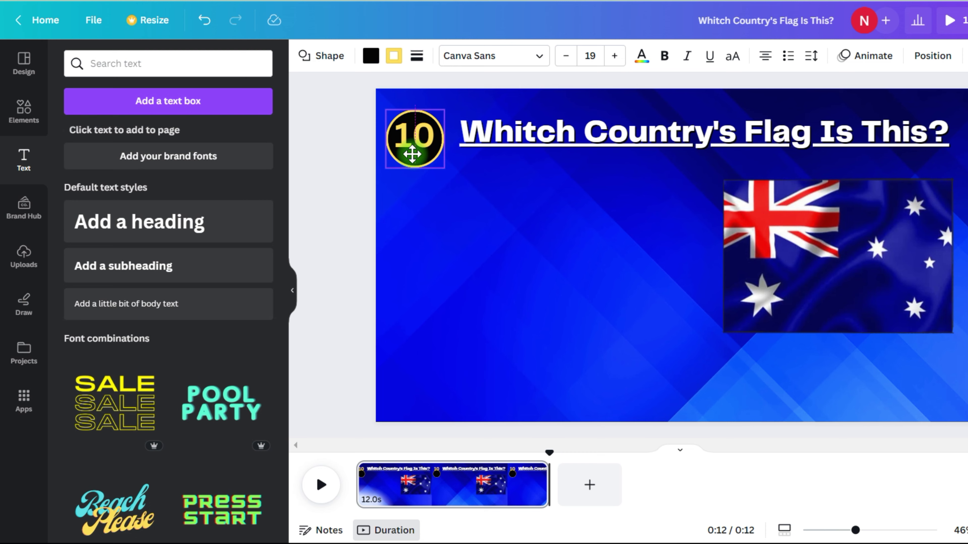
# Step: Duplicate the title, change the copy's text to "Hint:" and narrow its box in the area beside the flag
pyautogui.click(745, 133)
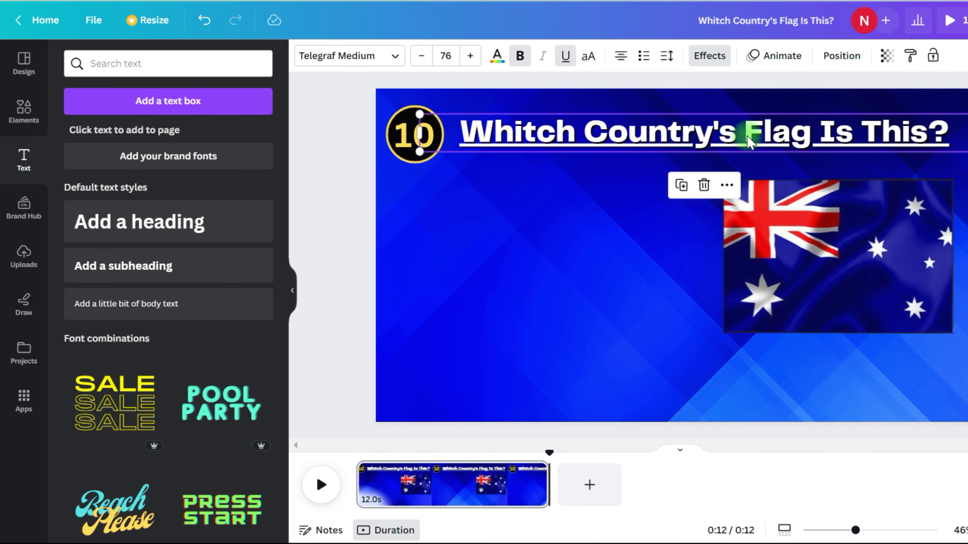
pyautogui.hotkey('ctrl', 'd')
pyautogui.moveTo(745, 134); pyautogui.dragTo(691, 260)
pyautogui.doubleClick(607, 253)
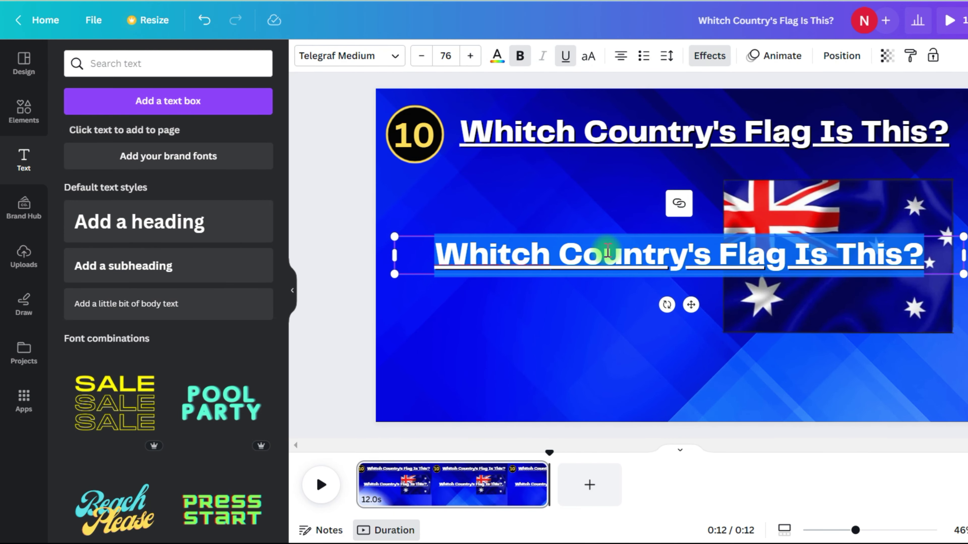
pyautogui.write('Hint:')
pyautogui.moveTo(963, 255); pyautogui.dragTo(499, 255)
pyautogui.click(495, 280)
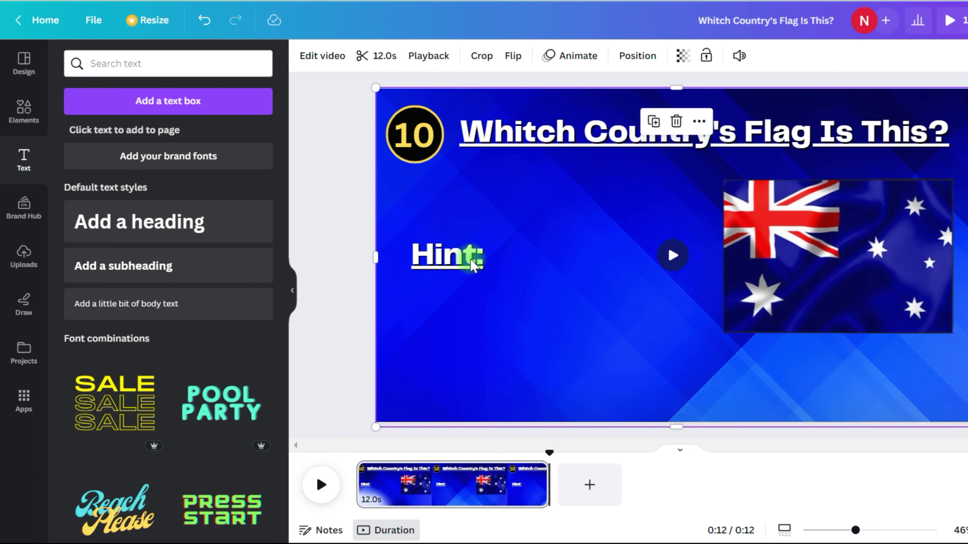
# Step: Duplicate the "Hint:" text and place the copy directly below the original
pyautogui.click(468, 258)
pyautogui.hotkey('ctrl', 'd')
pyautogui.moveTo(460, 309); pyautogui.dragTo(458, 341)
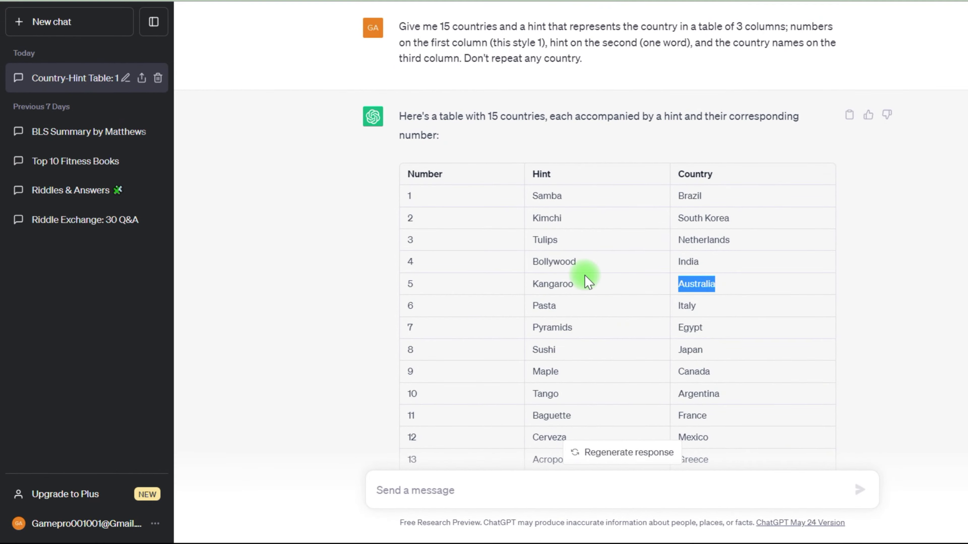
# Step: Copy "Kangaroo" from the ChatGPT table, replace the lower "Hint:" text in Canva with it and widen its box
pyautogui.doubleClick(589, 283)
pyautogui.rightClick(649, 289)
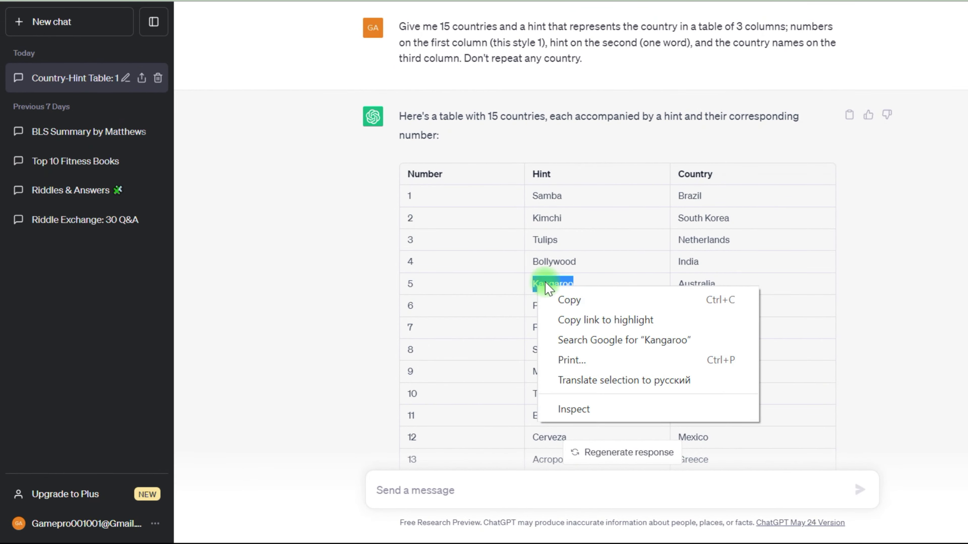
pyautogui.click(655, 299)
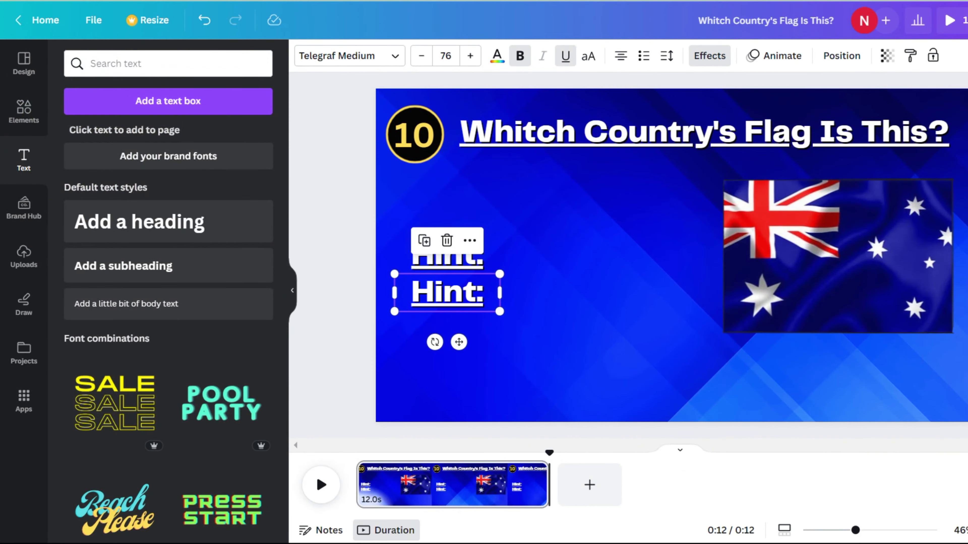
pyautogui.press('Return')
pyautogui.hotkey('ctrl', 'v')
pyautogui.moveTo(500, 308); pyautogui.dragTo(577, 316)
# Step: Remove the underline from the "Hint:" and "Kangaroo" texts, leaving the word "Kangaroo" selected
pyautogui.click(447, 254)
pyautogui.click(566, 55)
pyautogui.click(506, 305)
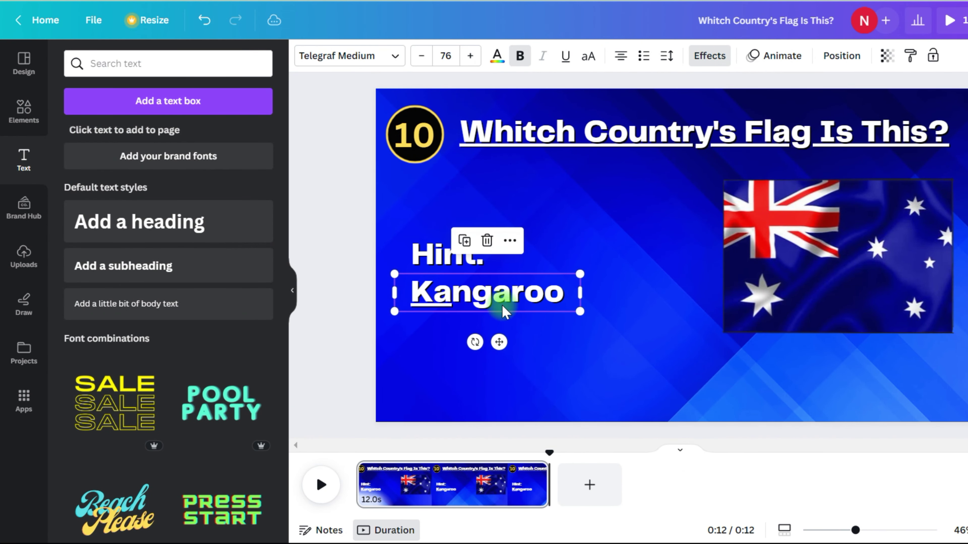
pyautogui.click(443, 302)
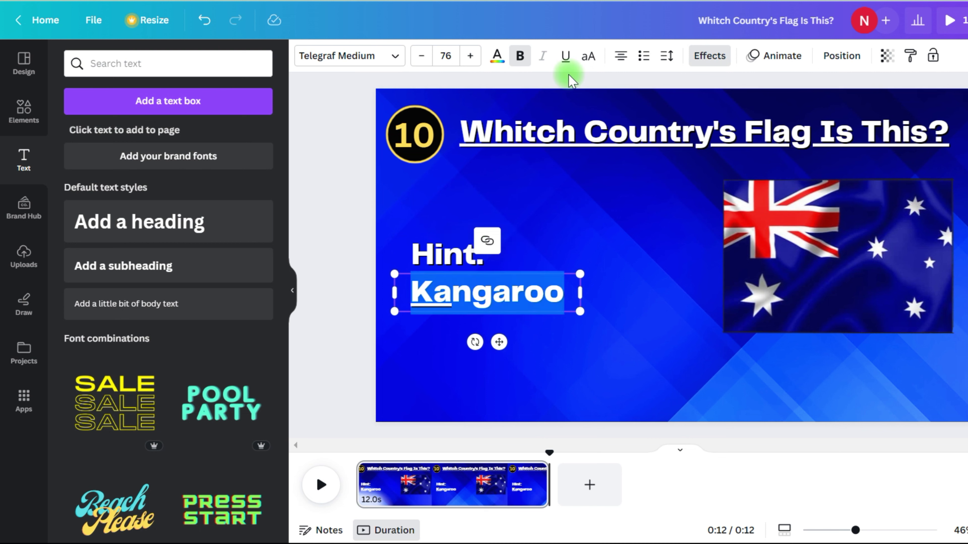
pyautogui.hotkey('ctrl', 'u')
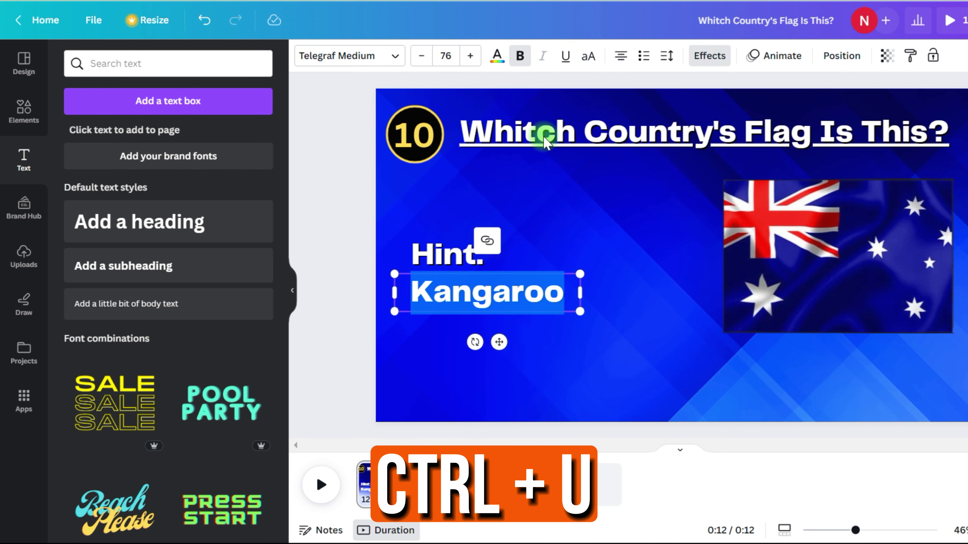
pyautogui.click(543, 291)
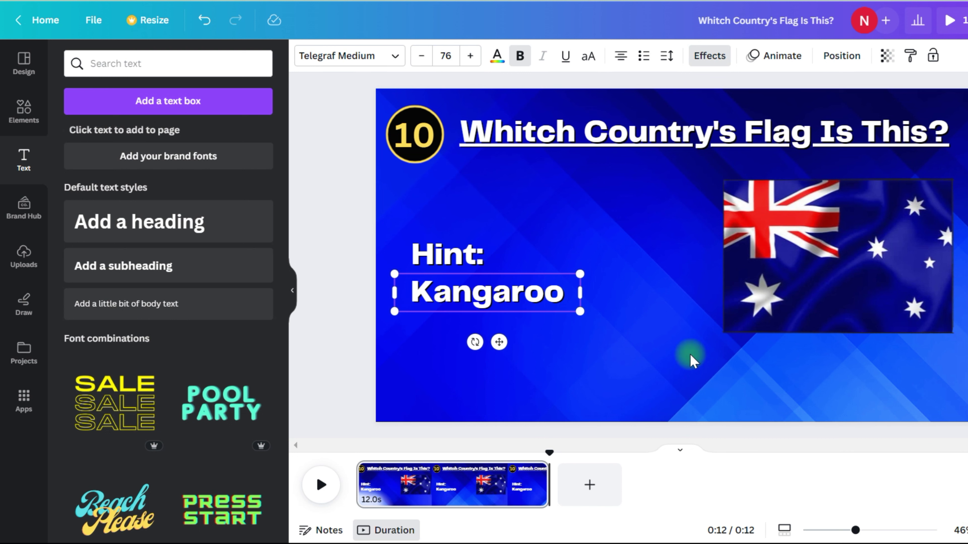
pyautogui.doubleClick(497, 291)
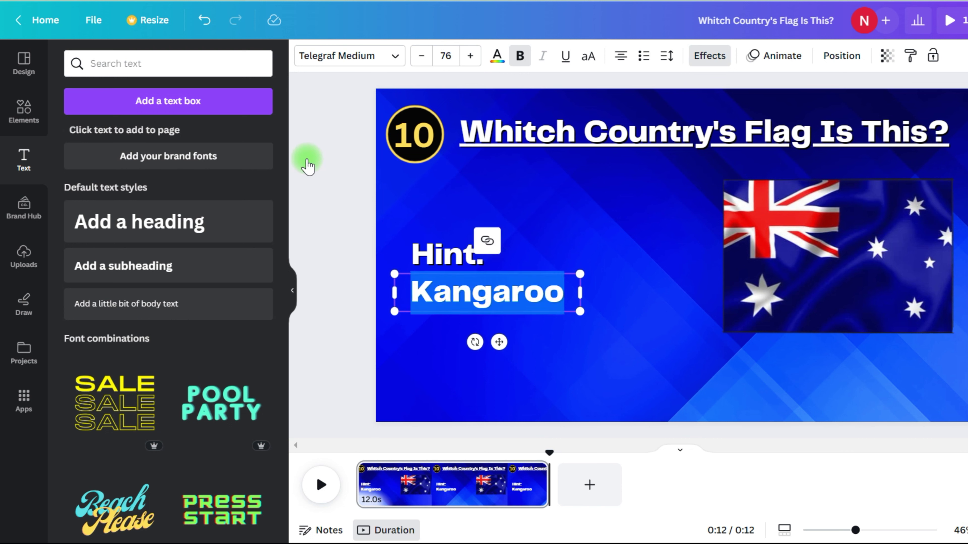
# Step: Recolour the selected "Kangaroo" text to the document's yellow, #ffde59
pyautogui.click(496, 56)
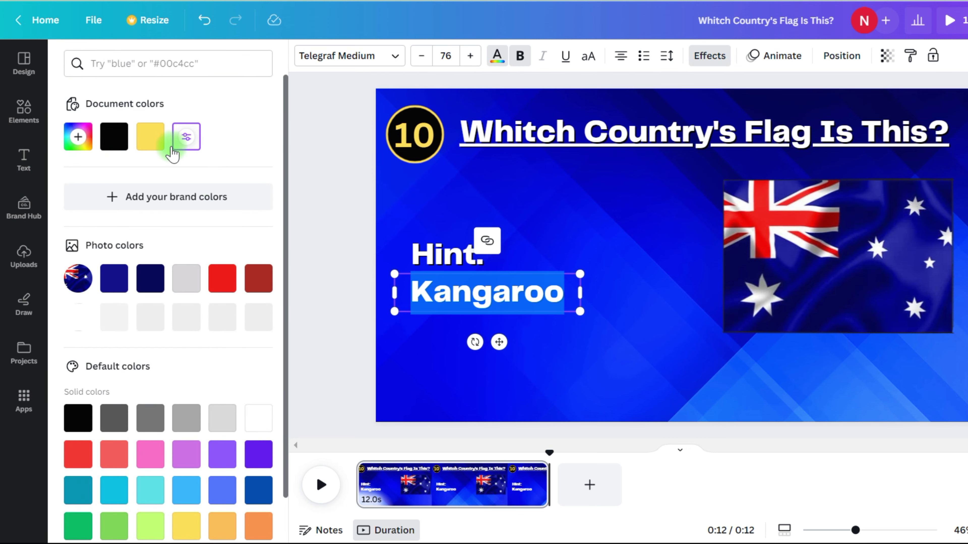
pyautogui.click(157, 142)
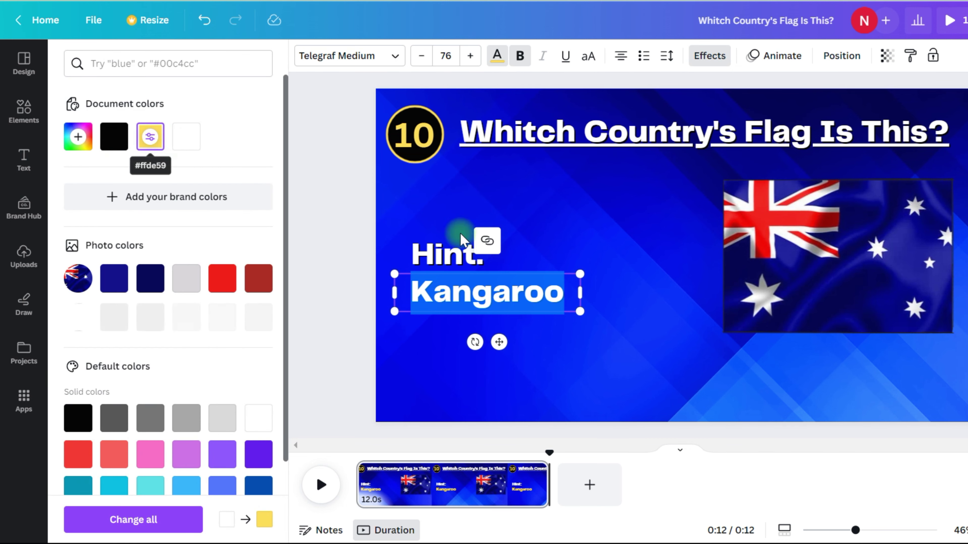
pyautogui.click(549, 300)
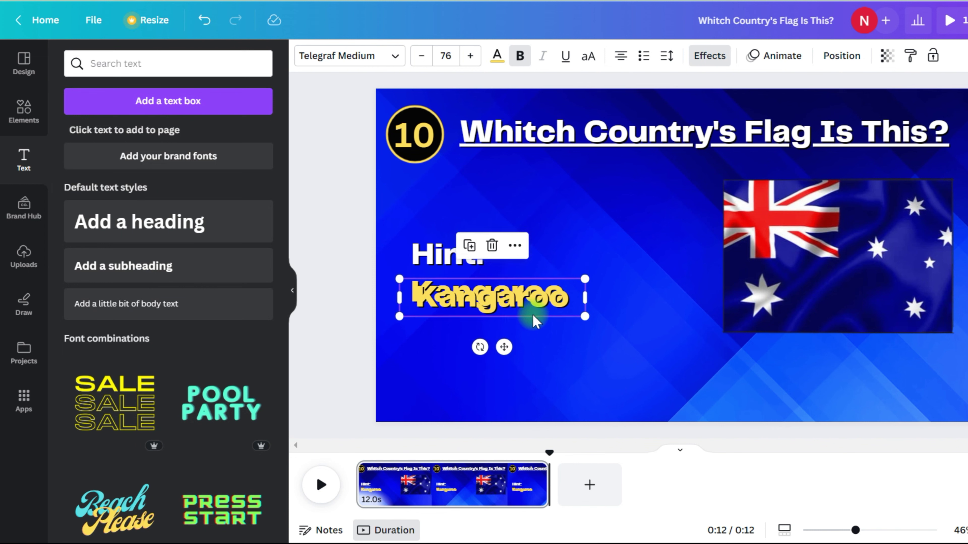
# Step: Place a duplicate of "Kangaroo" below the flag in the page's lower middle and replace its text with "Australia" copied from the ChatGPT table
pyautogui.moveTo(504, 347); pyautogui.dragTo(685, 432)
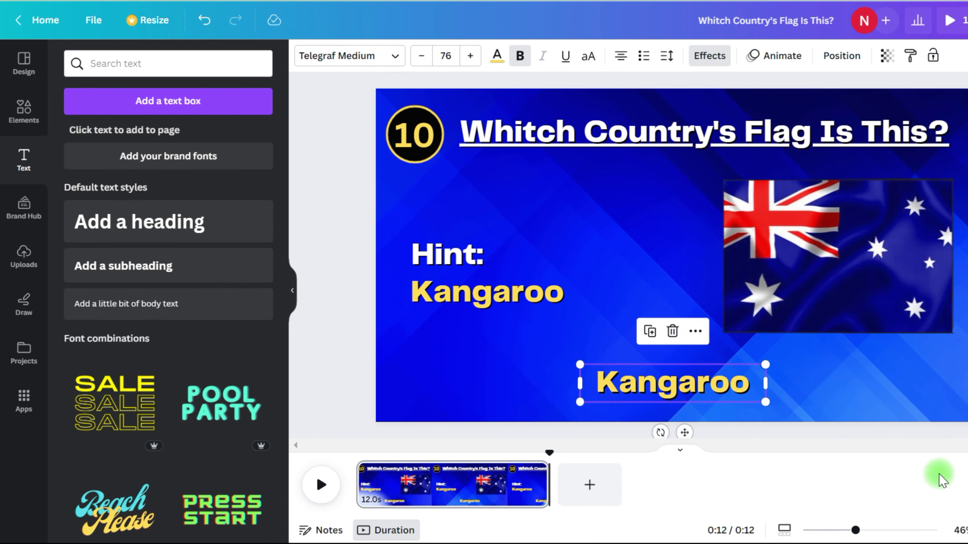
pyautogui.click(618, 56)
pyautogui.click(618, 55)
pyautogui.click(713, 385)
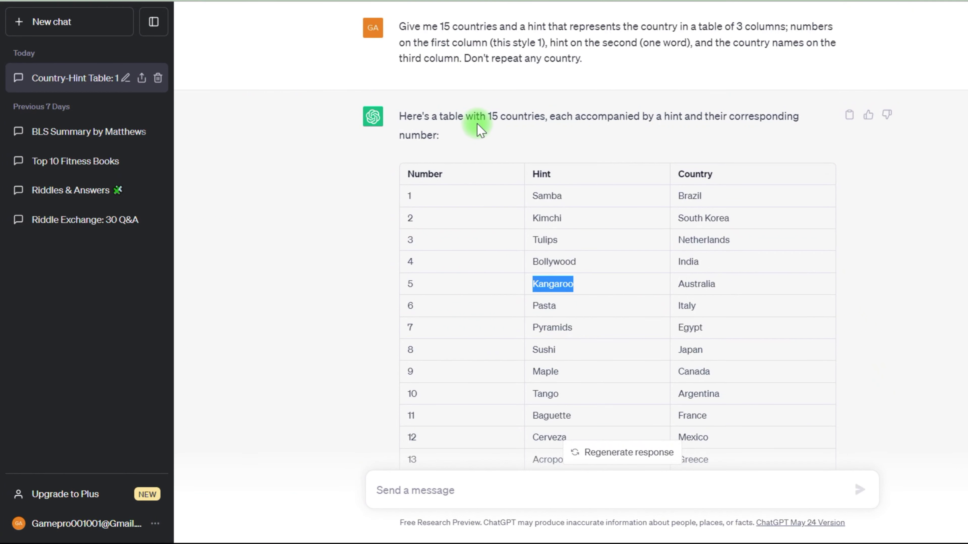
pyautogui.doubleClick(704, 284)
pyautogui.hotkey('ctrl', 'c')
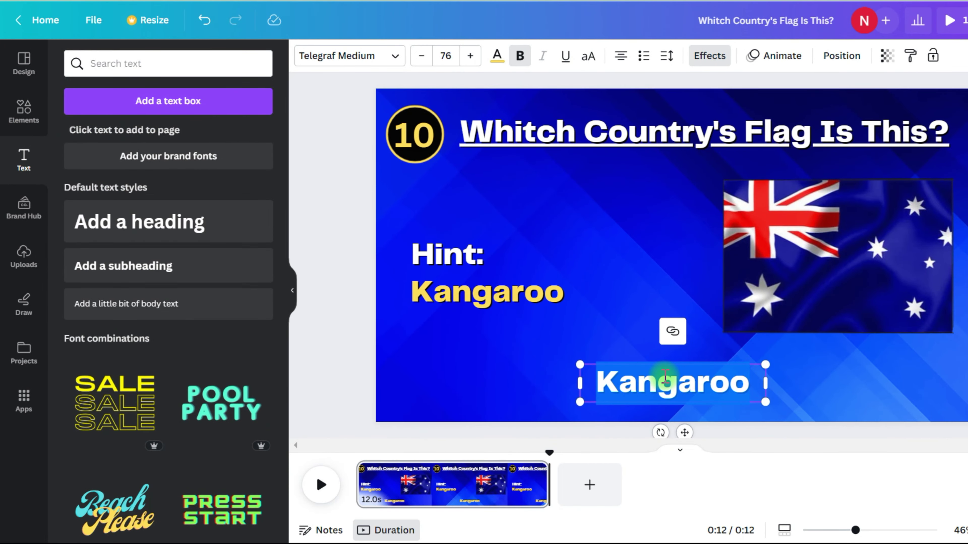
pyautogui.hotkey('ctrl', 'v')
pyautogui.click(845, 398)
# Step: Give the "Australia" text a black Background effect with roundness 50 and spread 19
pyautogui.click(711, 386)
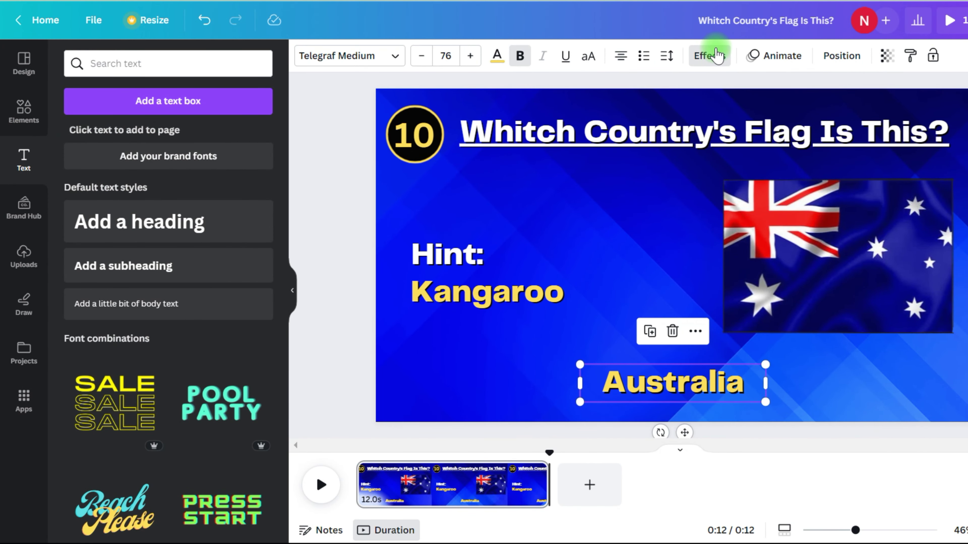
pyautogui.click(709, 56)
pyautogui.scroll(-5, 167, 237)
pyautogui.click(96, 369)
pyautogui.scroll(-3, 145, 378)
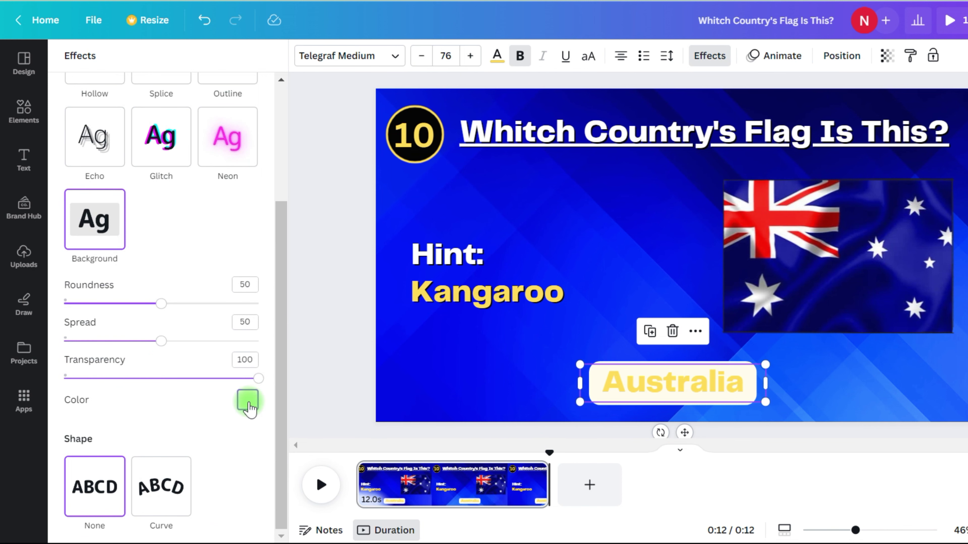
pyautogui.click(248, 403)
pyautogui.click(73, 367)
pyautogui.click(278, 352)
pyautogui.moveTo(161, 341); pyautogui.dragTo(106, 343)
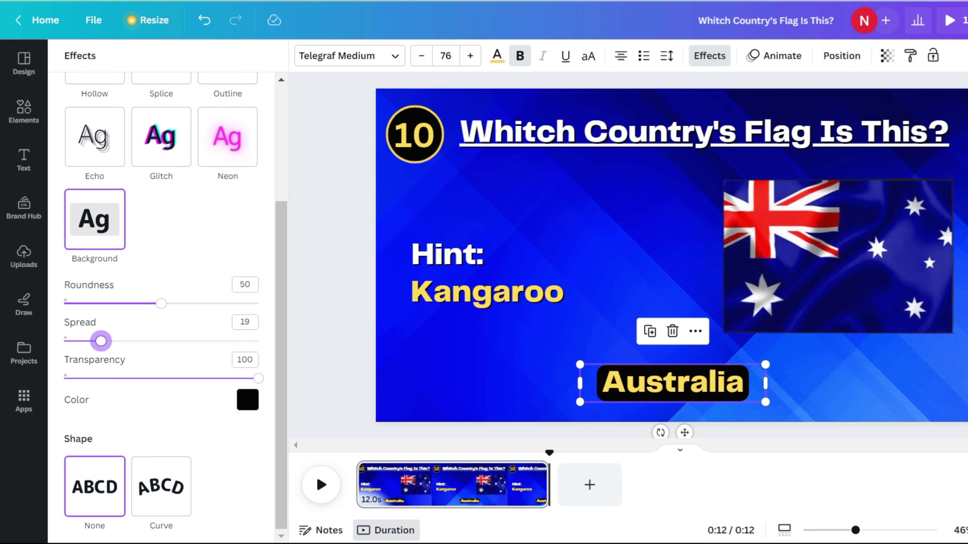
# Step: Search the video elements for "timer" and add the 7-second round black-and-white countdown from 5 to the page
pyautogui.click(26, 114)
pyautogui.write('timer')
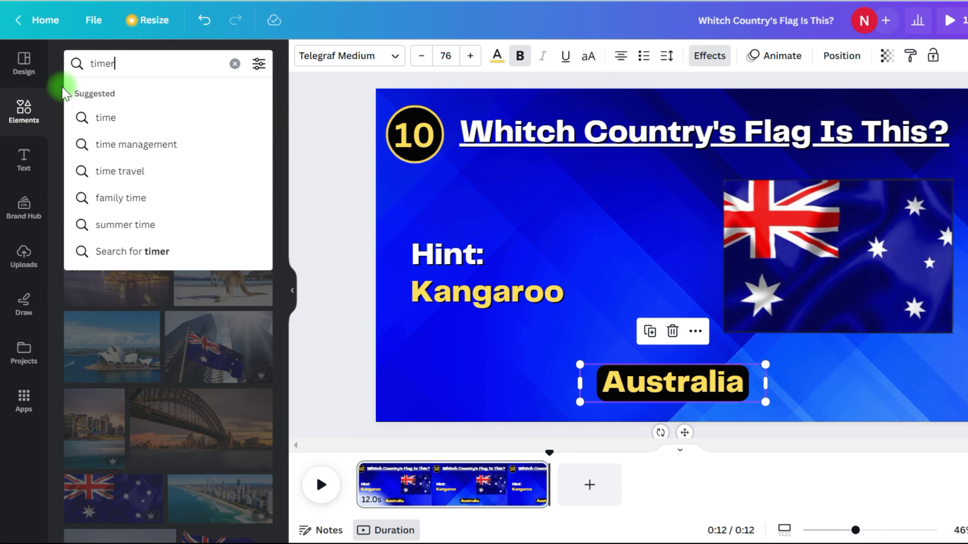
pyautogui.press('Return')
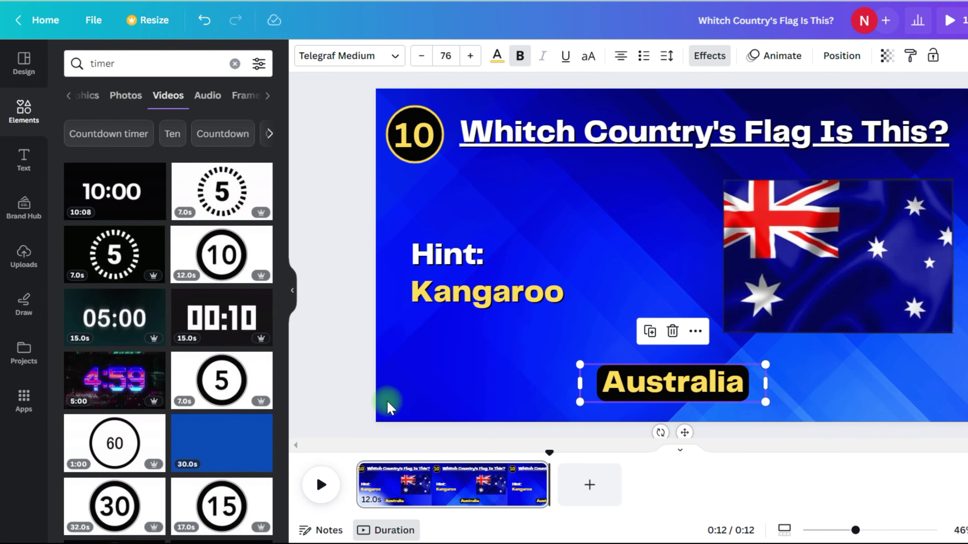
pyautogui.click(229, 383)
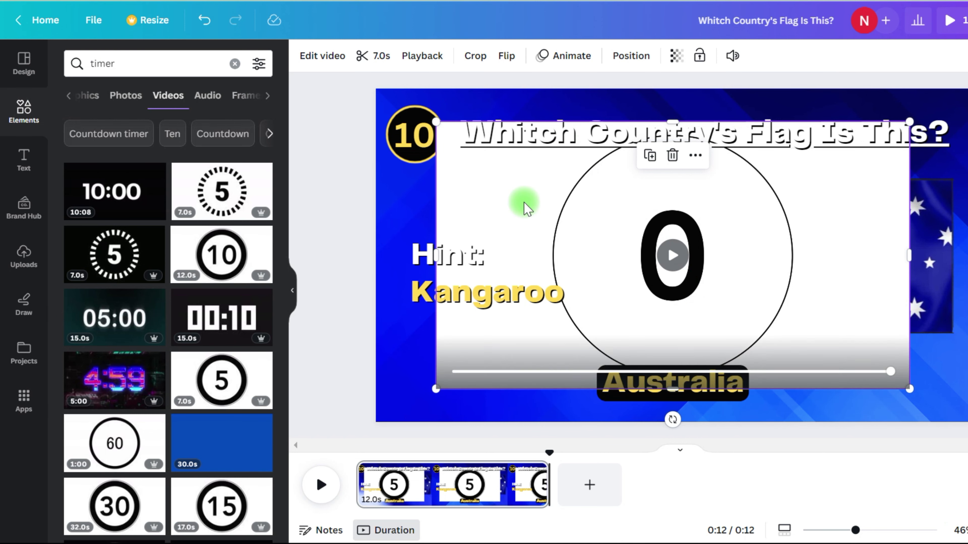
# Step: Remove the countdown video's background, shrink it and place it below the "Kangaroo" text
pyautogui.click(328, 57)
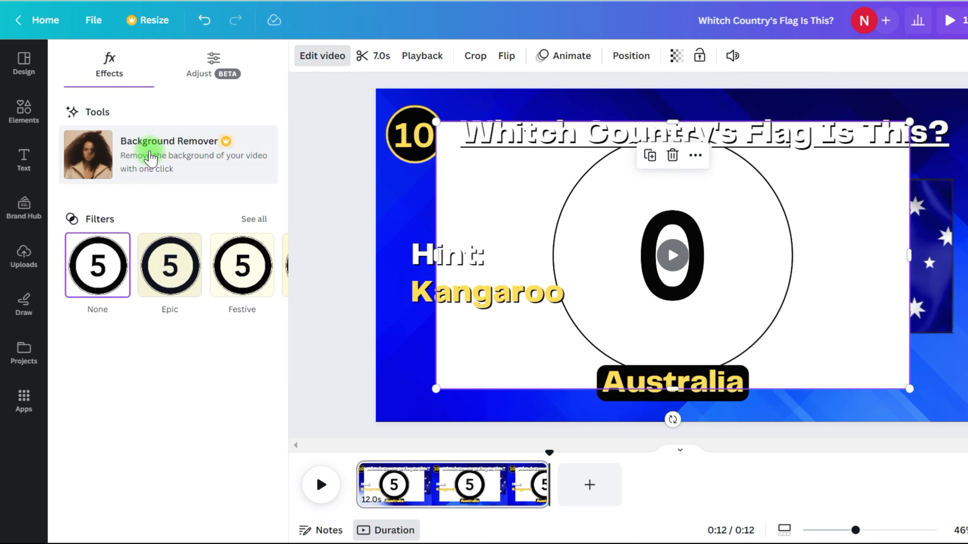
pyautogui.click(131, 157)
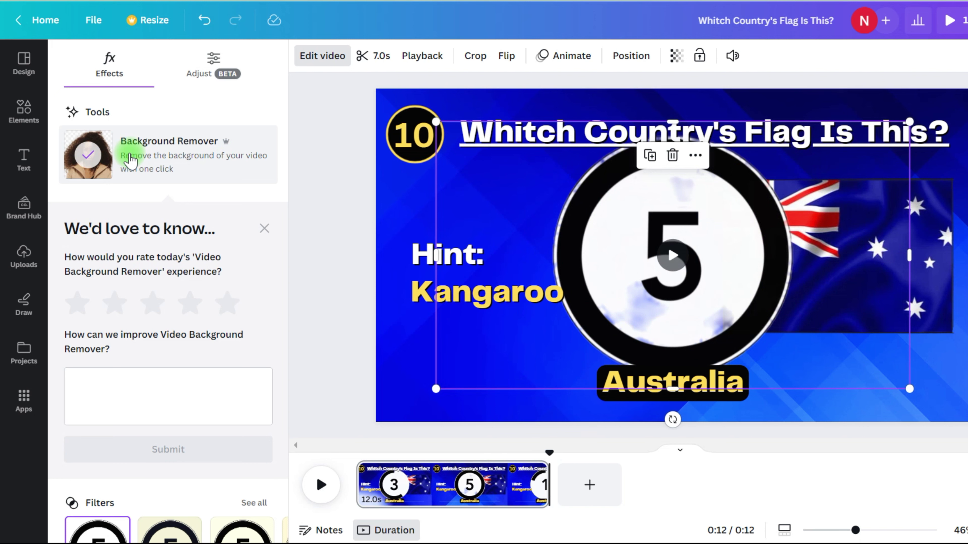
pyautogui.moveTo(910, 122); pyautogui.dragTo(579, 307)
pyautogui.moveTo(519, 350); pyautogui.dragTo(488, 357)
pyautogui.click(522, 279)
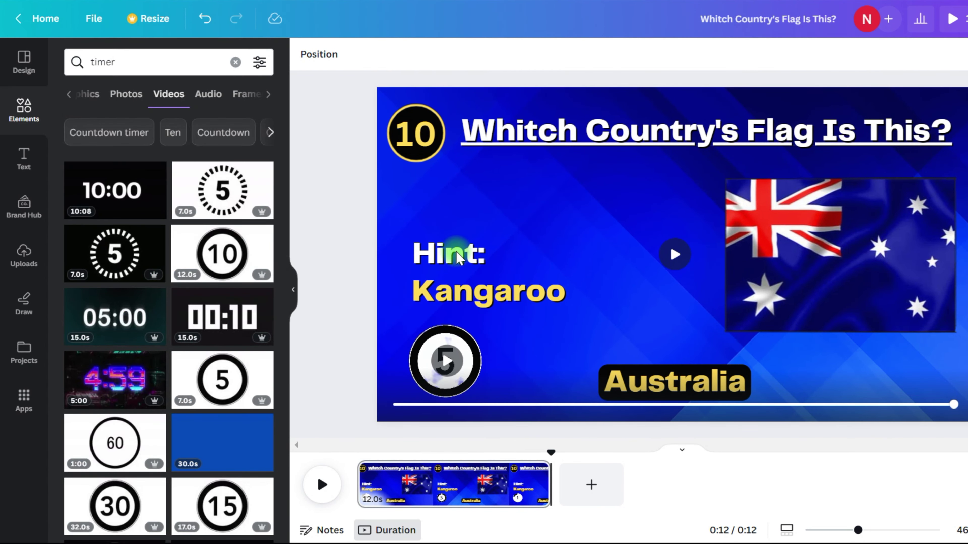
# Step: Show the timing of the "Hint:" and "Kangaroo" texts together, delay their start slightly, and select the countdown timer
pyautogui.click(487, 296)
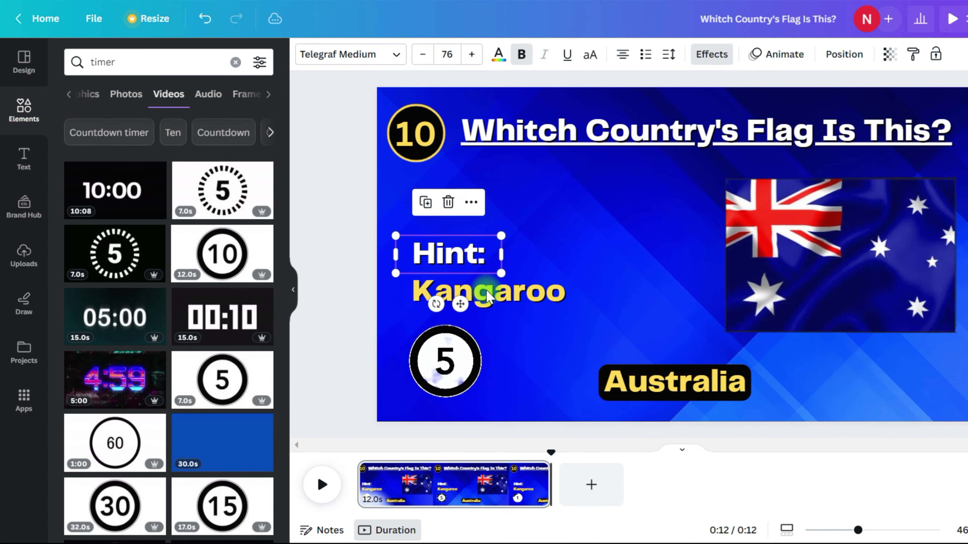
pyautogui.keyDown('shift'); pyautogui.click(500, 298); pyautogui.keyUp('shift')
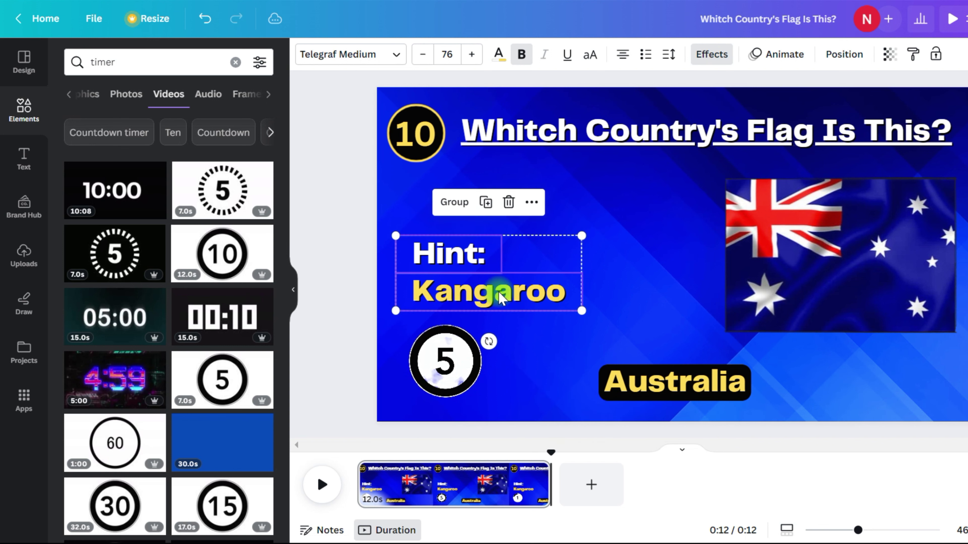
pyautogui.rightClick(500, 298)
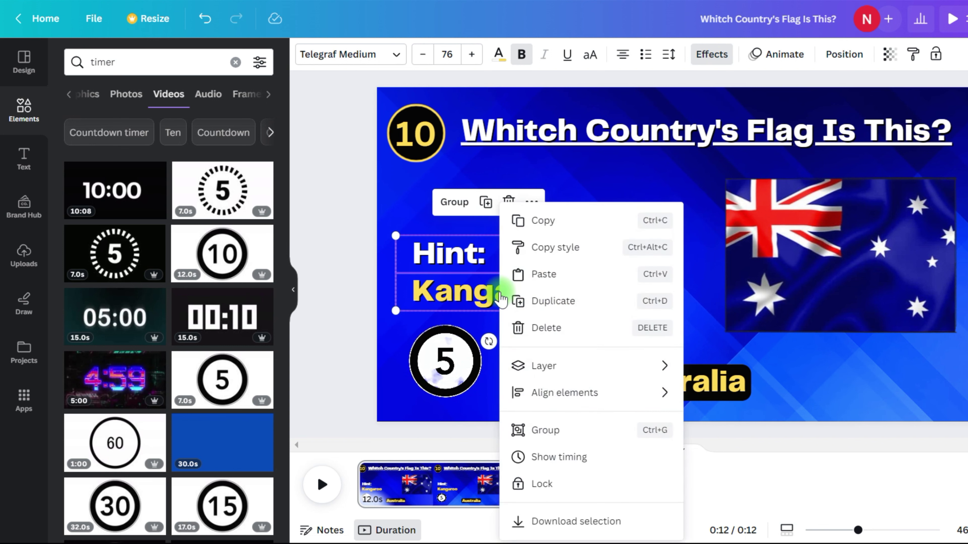
pyautogui.click(576, 459)
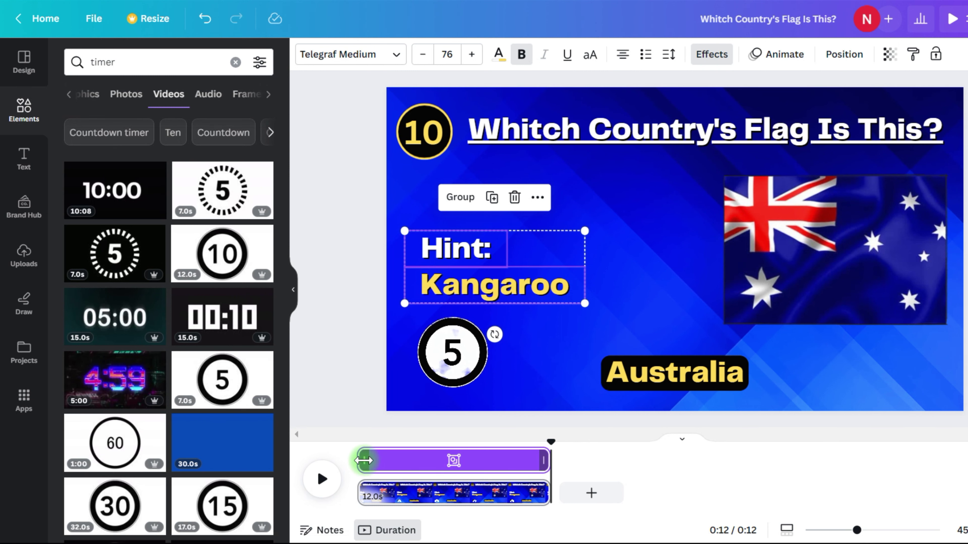
pyautogui.moveTo(364, 460); pyautogui.dragTo(367, 461)
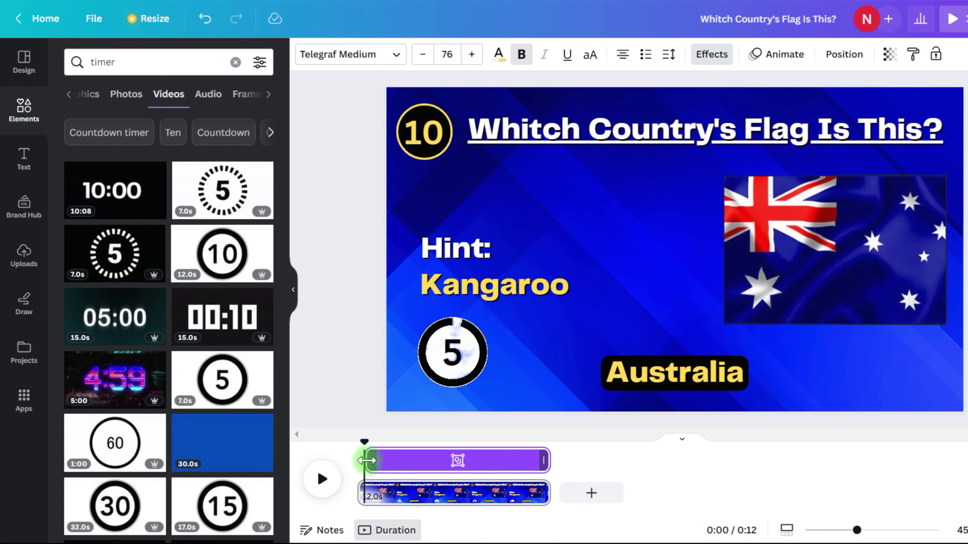
pyautogui.click(446, 353)
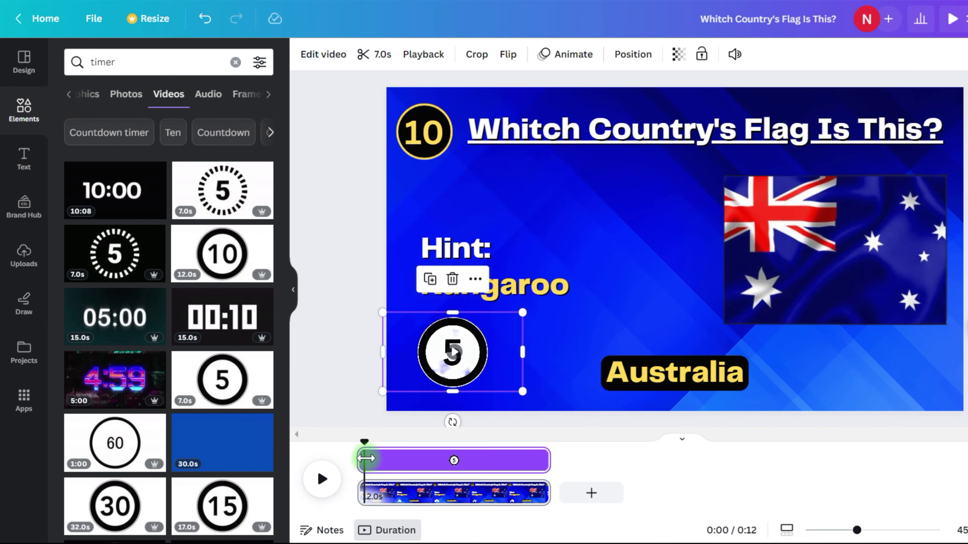
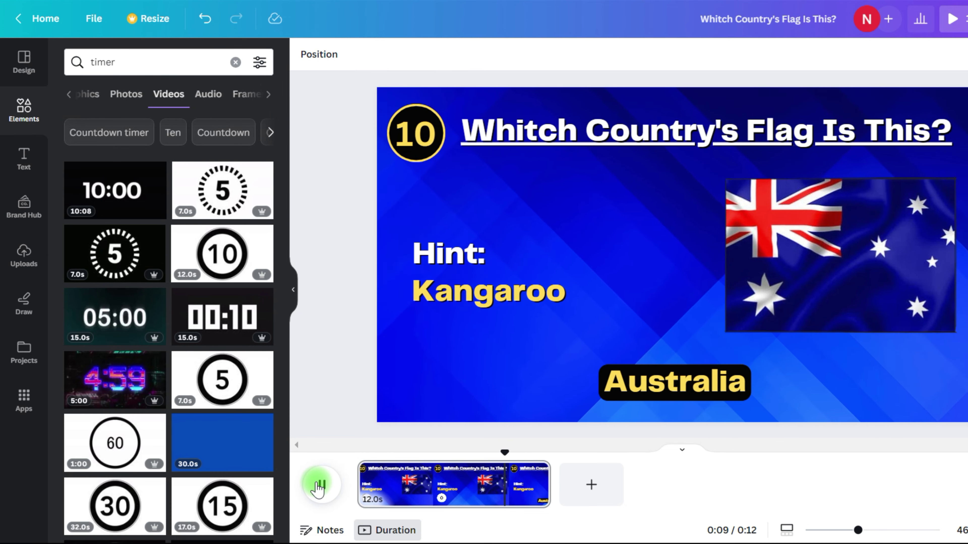
# Step: Apply the Pop animation to the Australian flag image
pyautogui.click(866, 258)
pyautogui.click(481, 54)
pyautogui.click(128, 302)
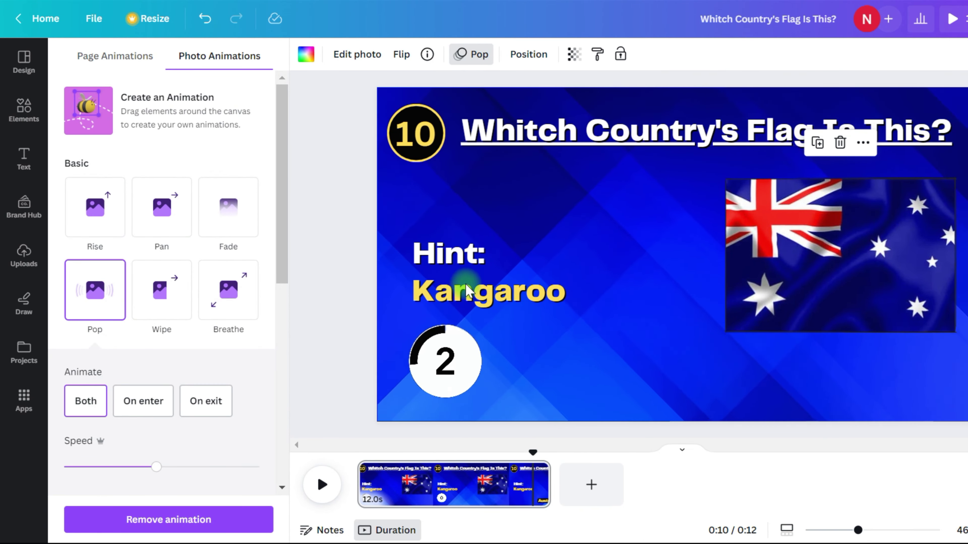
# Step: Apply the Fade animation to the "Kangaroo" text and to the countdown timer
pyautogui.click(461, 284)
pyautogui.click(228, 208)
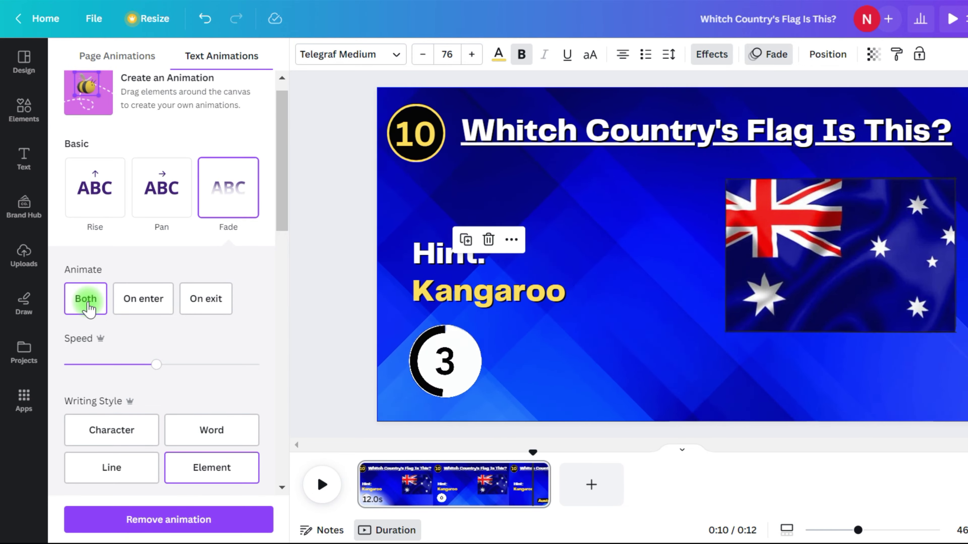
pyautogui.click(395, 359)
pyautogui.click(214, 215)
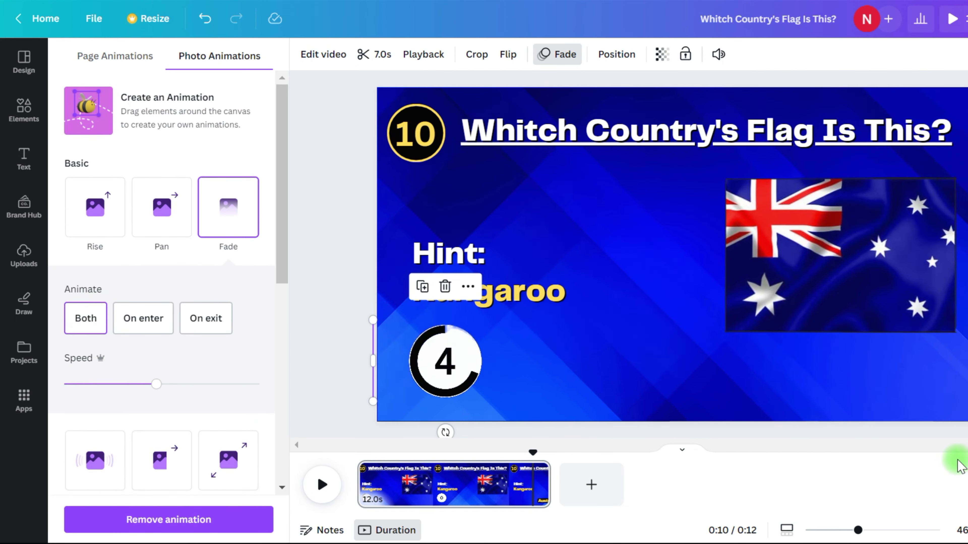
# Step: Apply the Skate animation to the "Australia" answer text
pyautogui.click(674, 382)
pyautogui.scroll(-5, 228, 267)
pyautogui.scroll(-5, 219, 383)
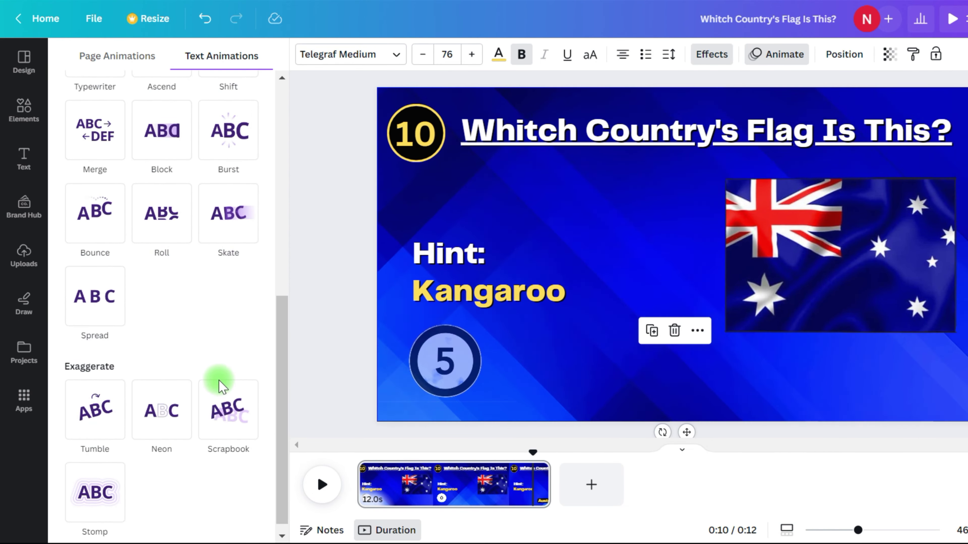
pyautogui.click(228, 212)
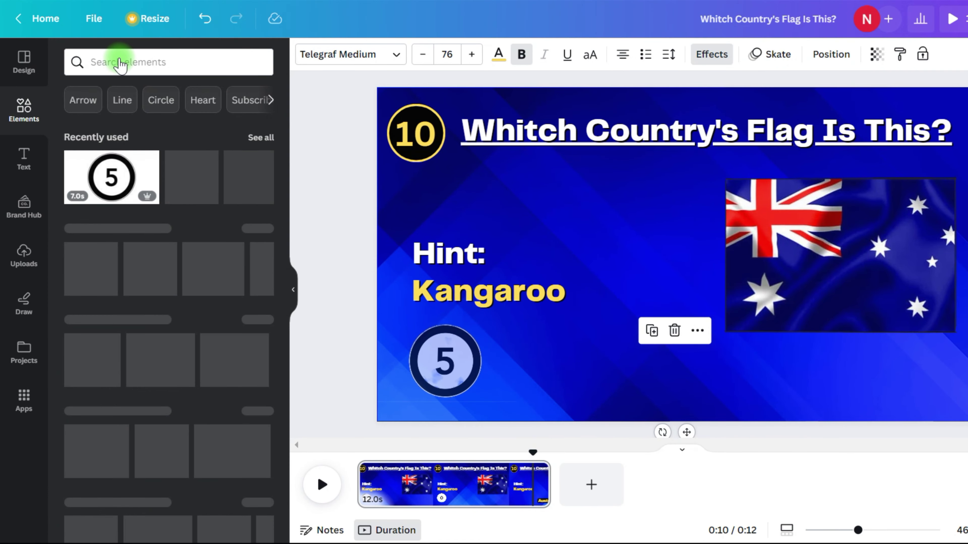
# Step: Search the audio elements for "cork" and add "Champagne Cork 1" near the start of the page, moving the playhead slightly further on
pyautogui.click(120, 60)
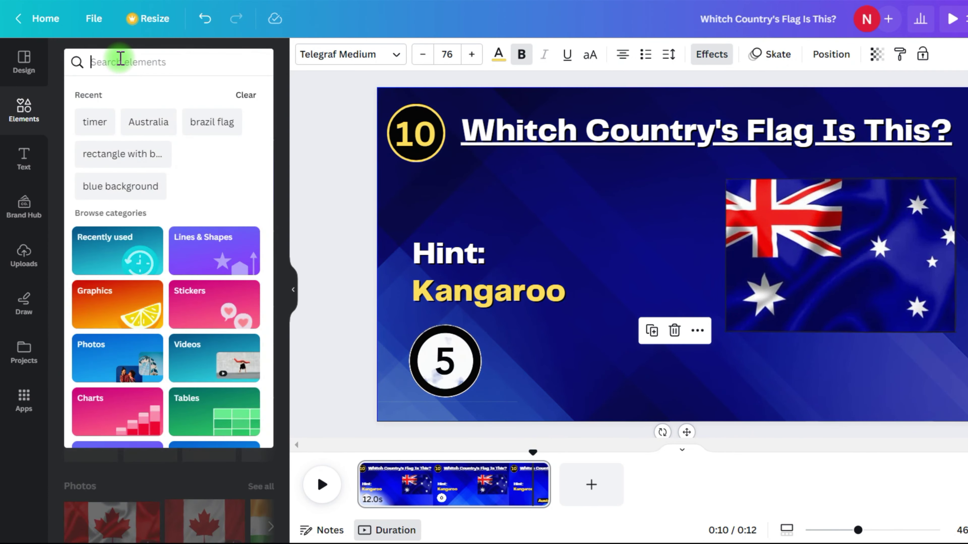
pyautogui.write('cork')
pyautogui.press('Return')
pyautogui.click(238, 94)
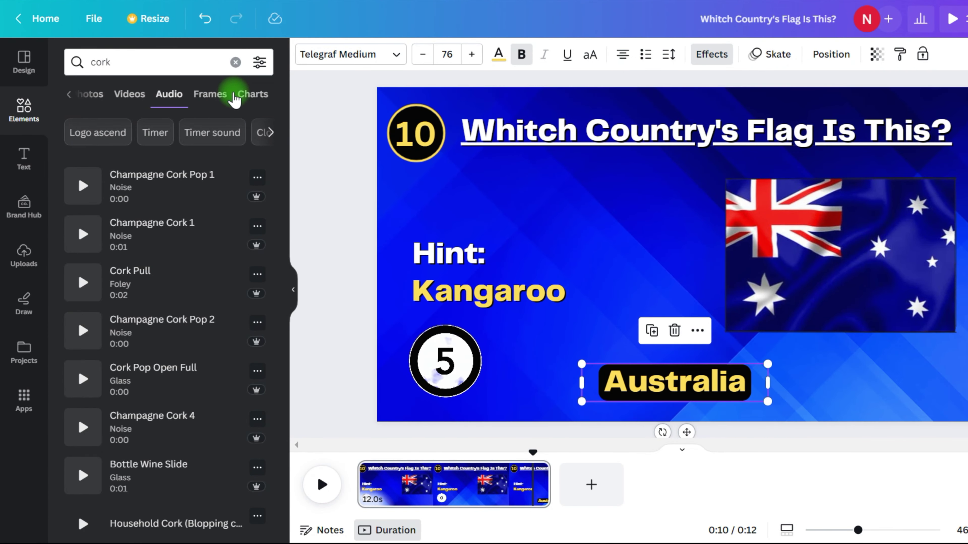
pyautogui.click(153, 225)
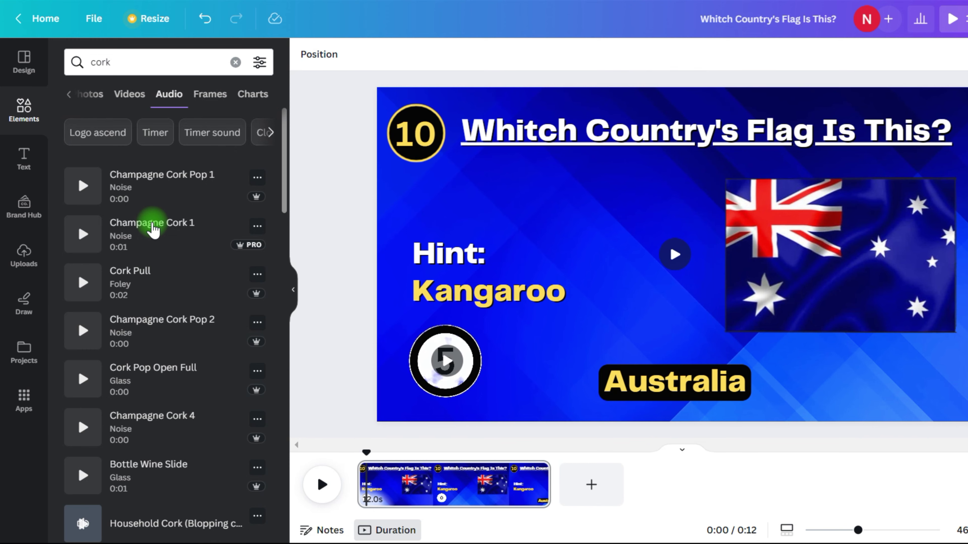
pyautogui.click(365, 438)
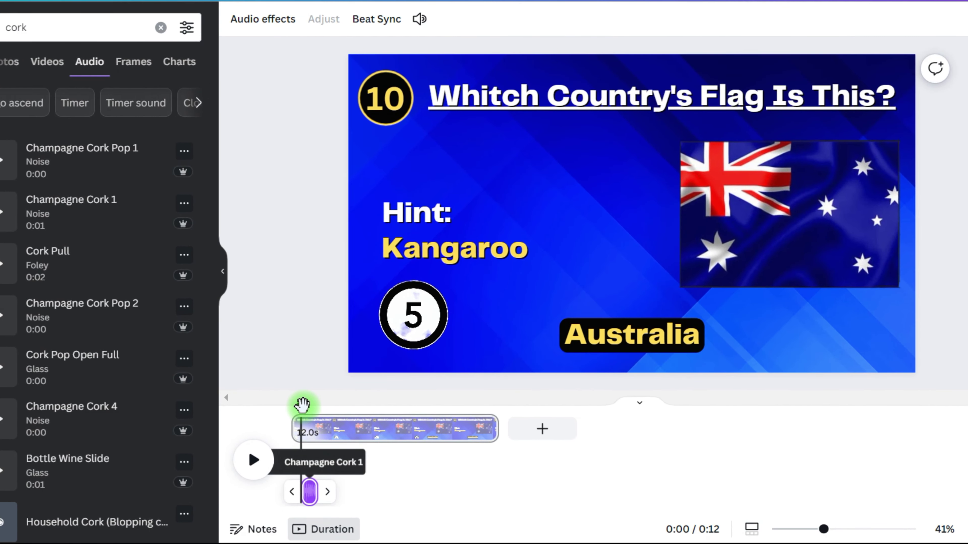
pyautogui.moveTo(304, 407); pyautogui.dragTo(307, 407)
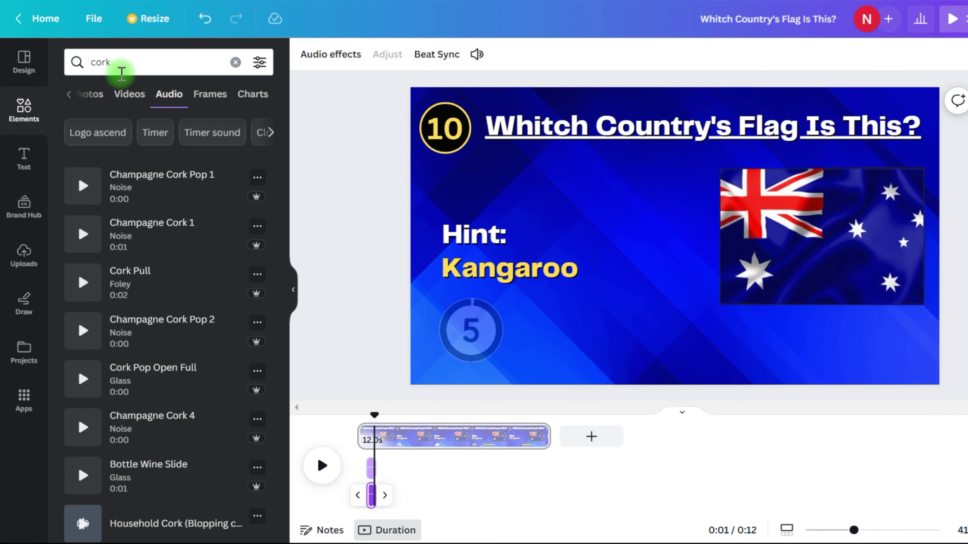
# Step: Replace the audio search with "timer" and add the "Egg Timer Tic Toc" sound to the video
pyautogui.click(121, 73)
pyautogui.press('BackSpace')
pyautogui.press('BackSpace')
pyautogui.press('BackSpace')
pyautogui.press('BackSpace')
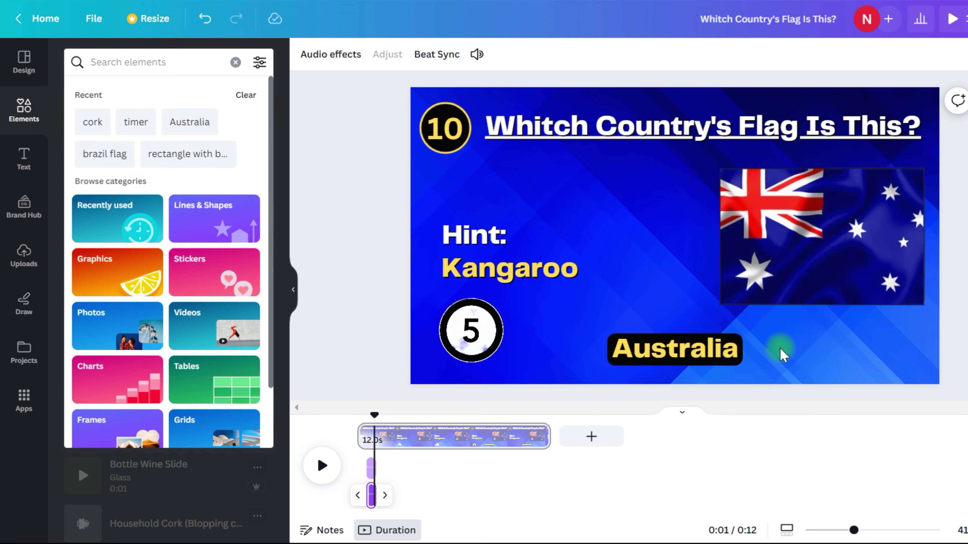
pyautogui.press('Escape')
pyautogui.click(161, 66)
pyautogui.write('timer')
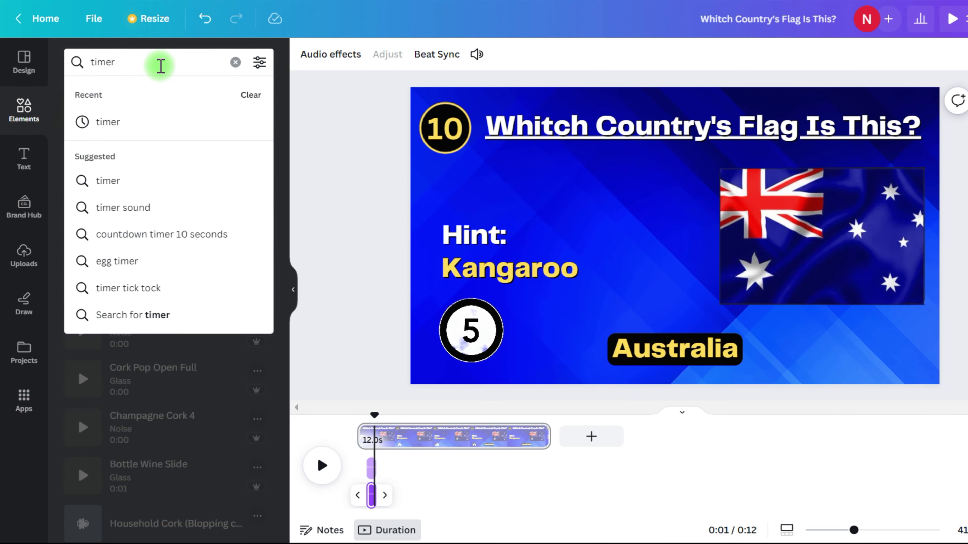
pyautogui.click(136, 124)
pyautogui.click(193, 189)
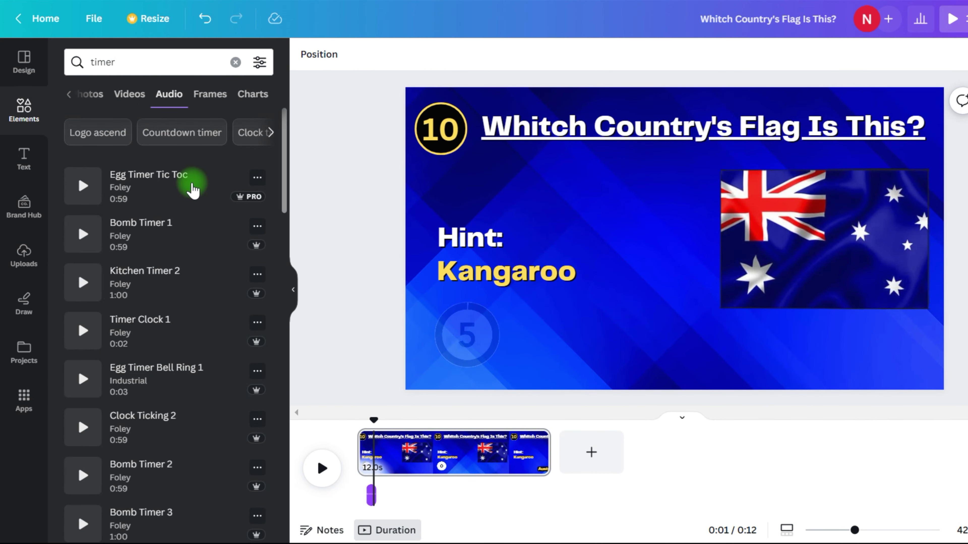
# Step: Trim the end of the "Egg Timer Tic Toc" sound so the clip lasts 7.2 s and stops as the answer appears
pyautogui.click(498, 487)
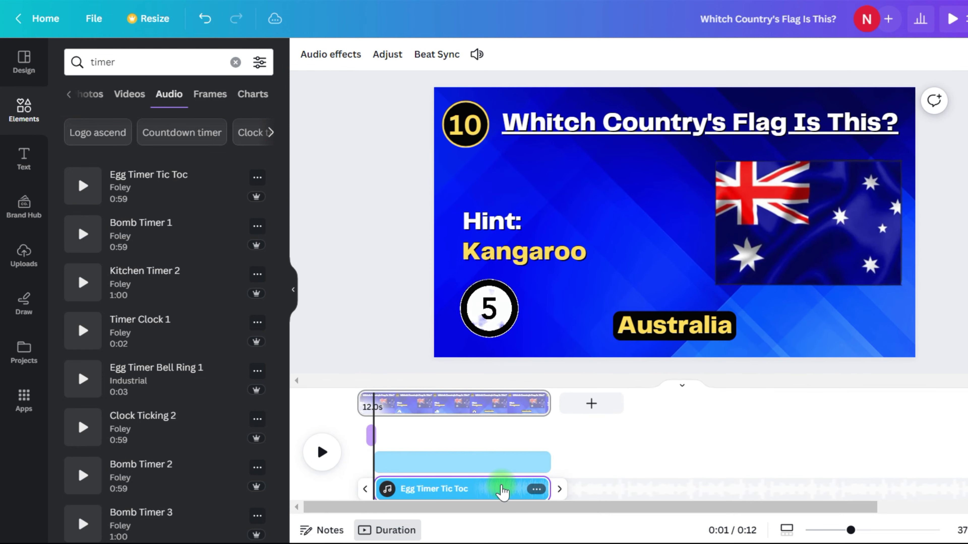
pyautogui.moveTo(550, 495); pyautogui.dragTo(501, 490)
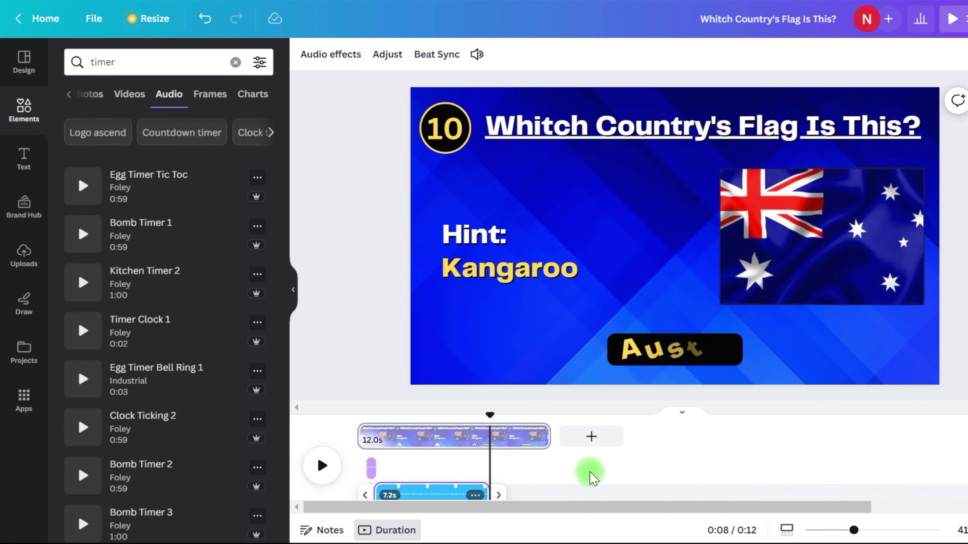
# Step: Search the audio elements for "logo ascend", add "PREL Logo Ascend 8" where the answer appears and trim it to 3.6 s
pyautogui.click(123, 60)
pyautogui.moveTo(123, 61); pyautogui.dragTo(78, 63)
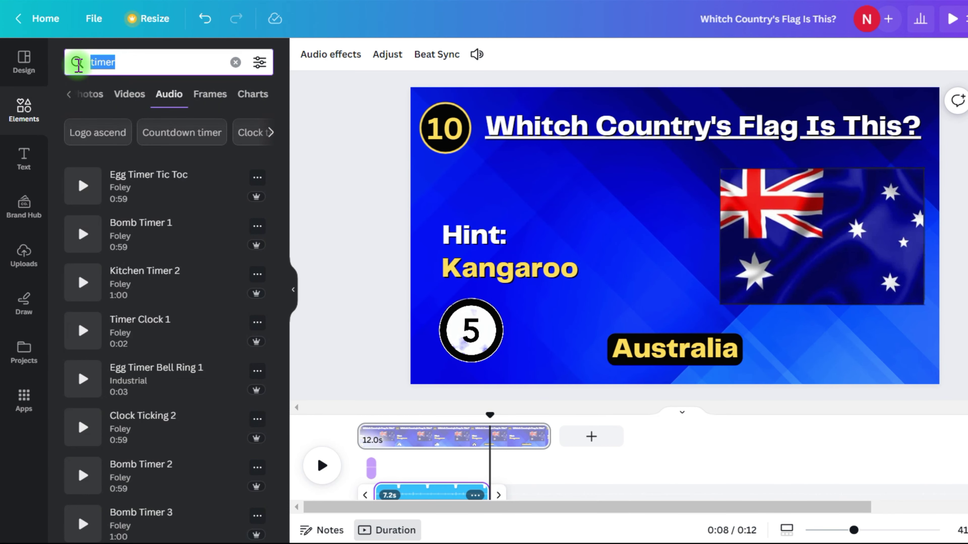
pyautogui.write('logo as')
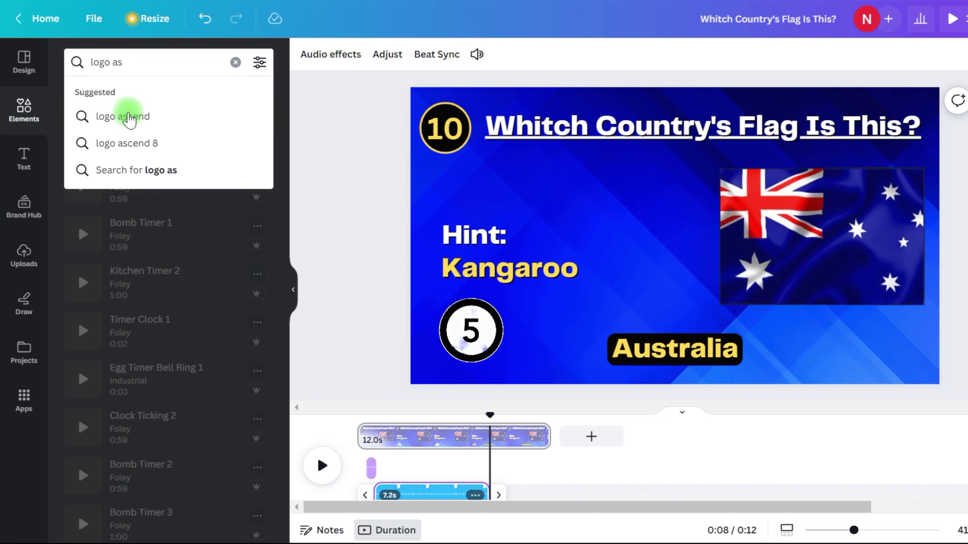
pyautogui.click(131, 117)
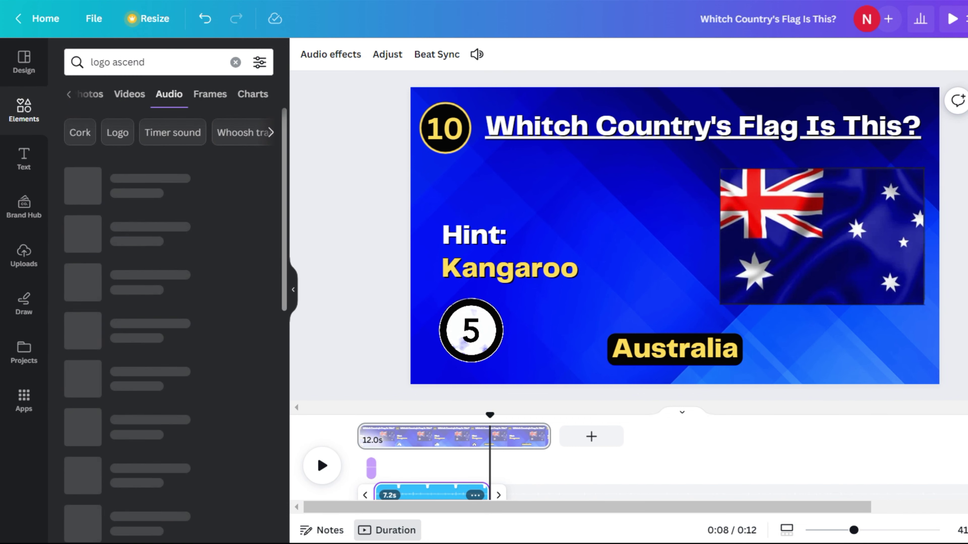
pyautogui.click(161, 172)
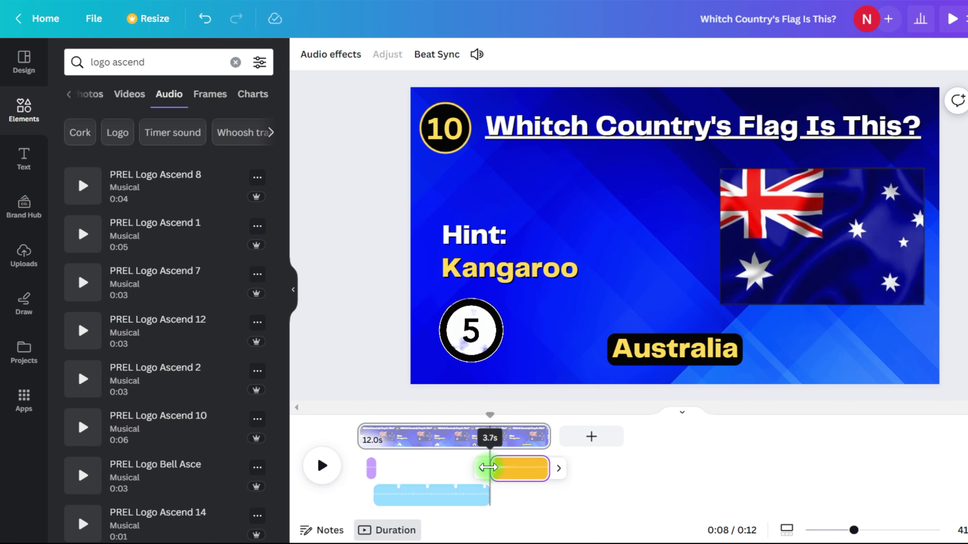
pyautogui.moveTo(488, 467); pyautogui.dragTo(486, 468)
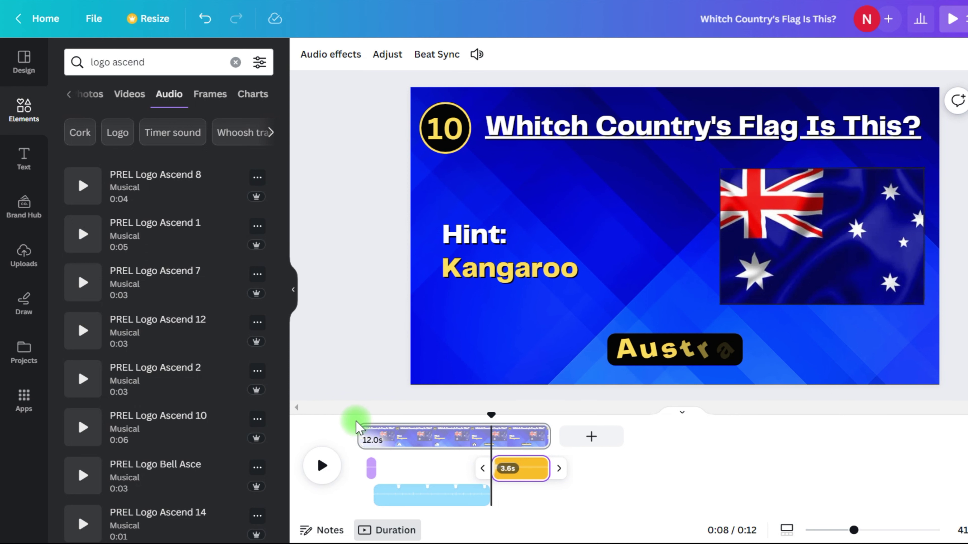
# Step: Play the page from the beginning to check the animations and sound effects
pyautogui.click(357, 427)
pyautogui.click(322, 466)
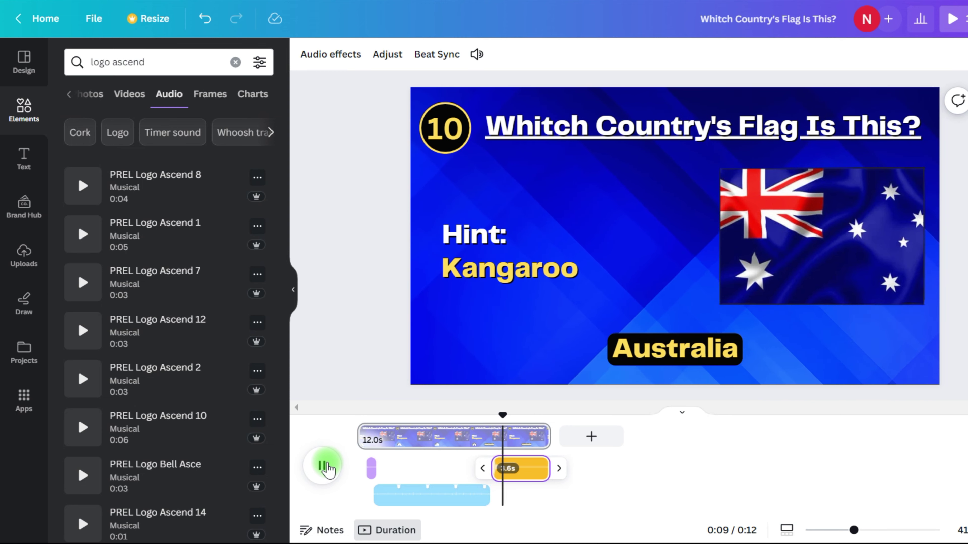
pyautogui.click(474, 437)
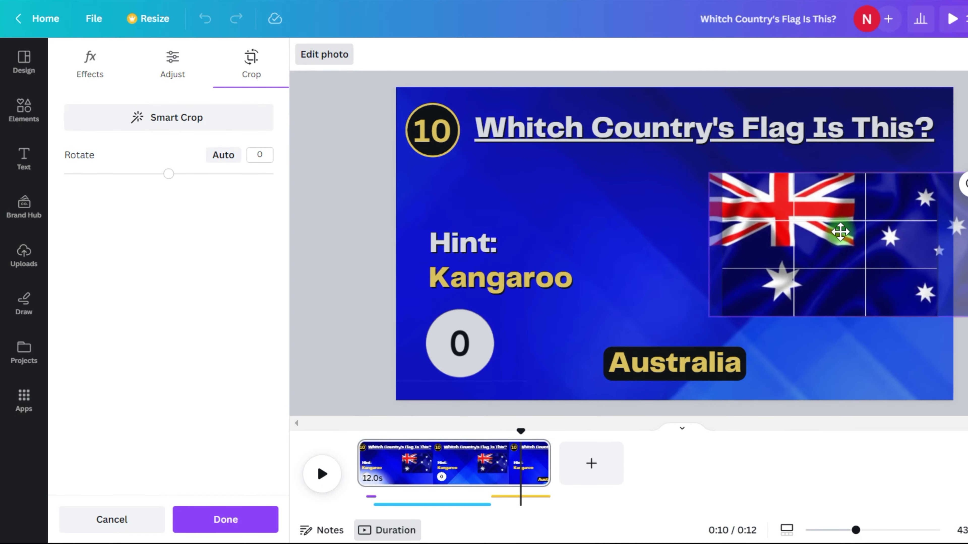
# Step: Shift the Australian flag photo to the right inside its crop frame
pyautogui.moveTo(819, 244); pyautogui.dragTo(854, 244)
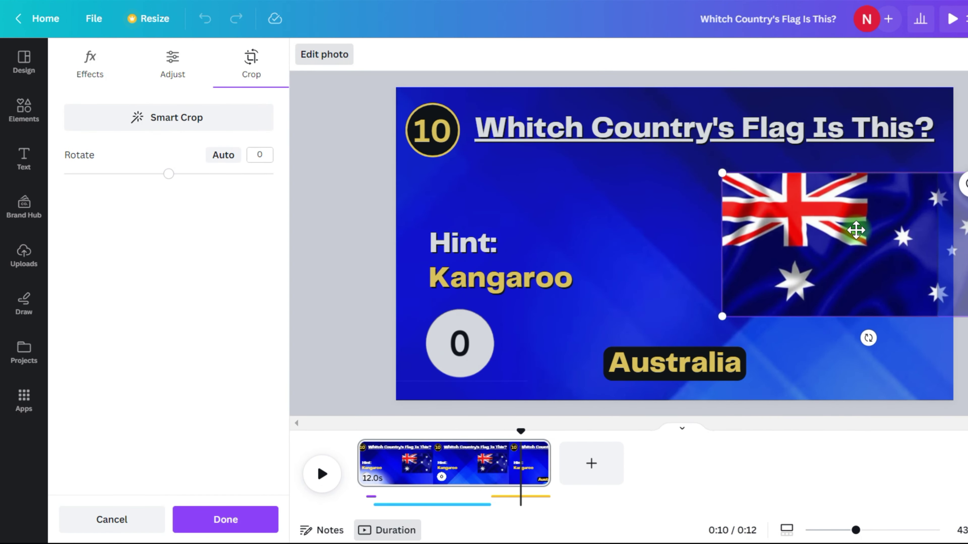
pyautogui.click(912, 380)
# Step: Select all quiz elements on the page and delete them, leaving only the blue background
pyautogui.click(24, 110)
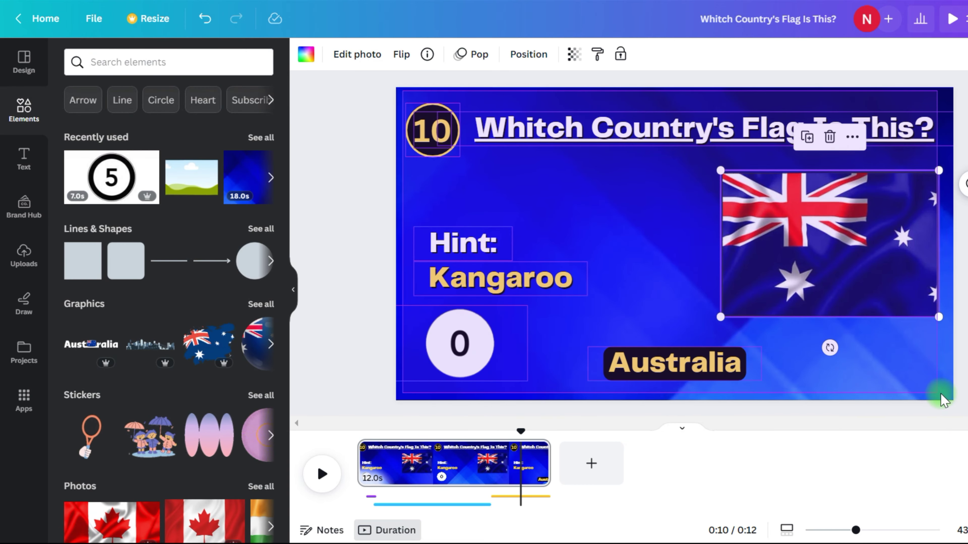
pyautogui.hotkey('ctrl', 'a')
pyautogui.press('Delete')
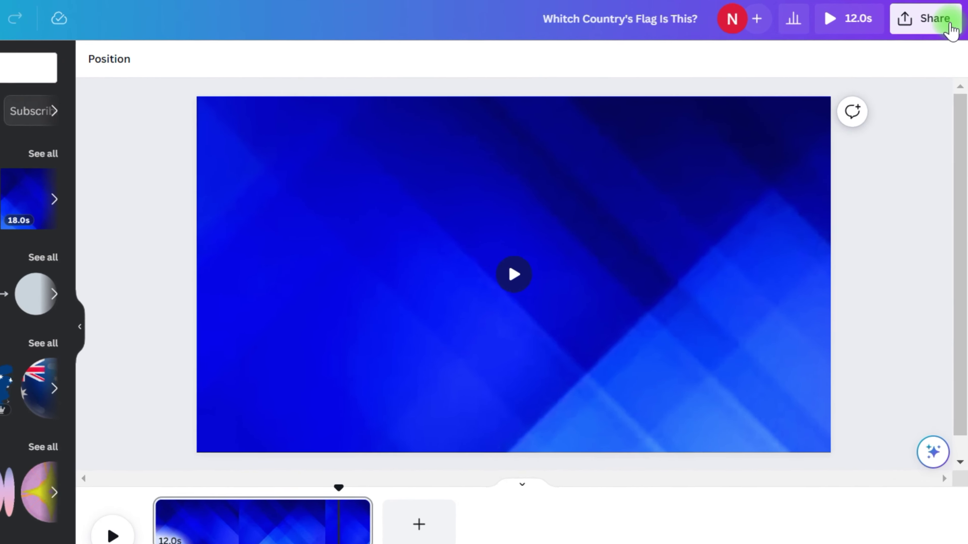
# Step: Download the background-only page as an MP4 Video at 1080p (HD) quality
pyautogui.click(933, 17)
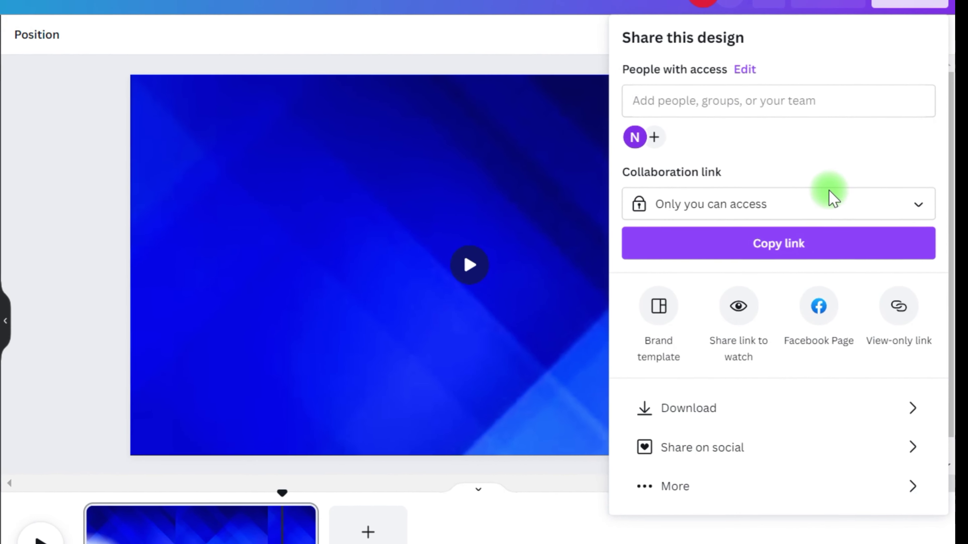
pyautogui.click(776, 426)
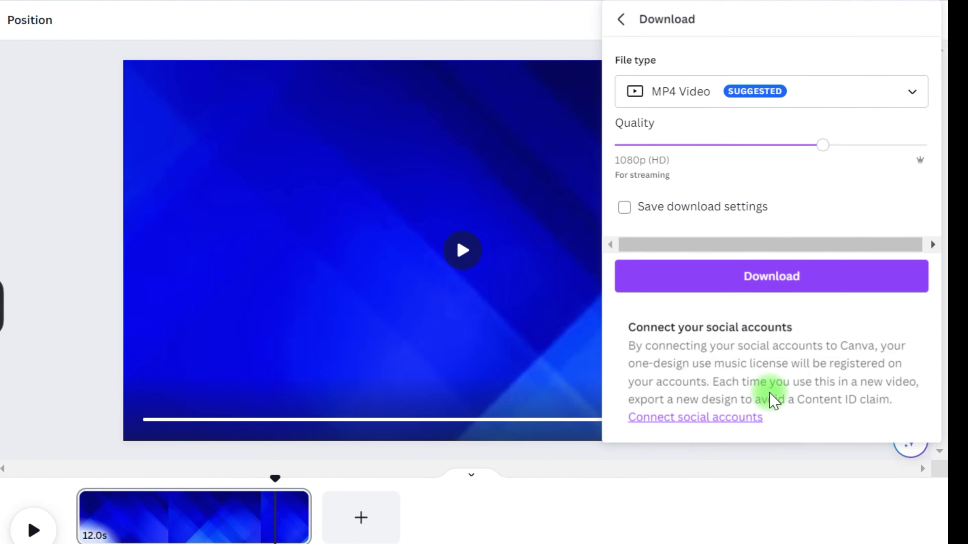
pyautogui.click(772, 268)
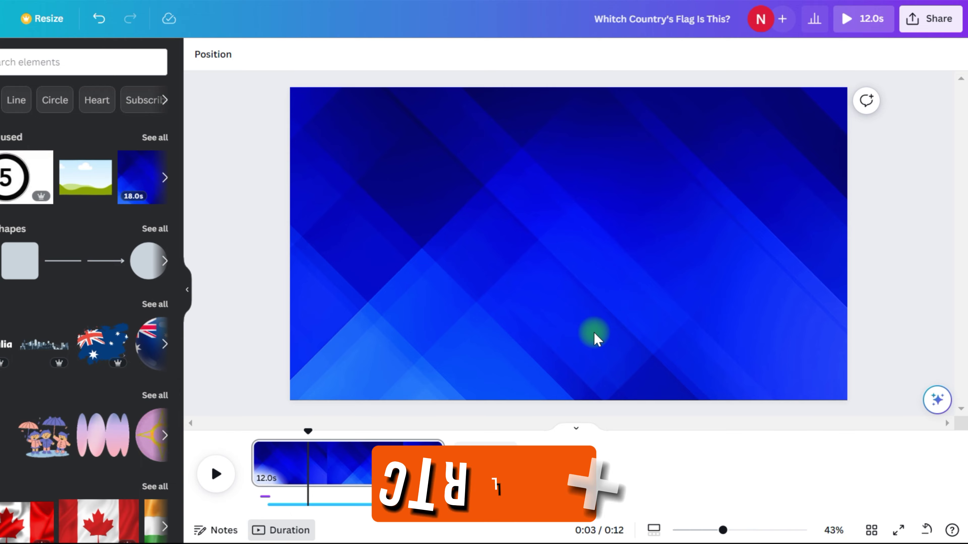
# Step: Undo the deletion of the quiz elements and remove the three sound clips from the timeline
pyautogui.hotkey('ctrl', 'z')
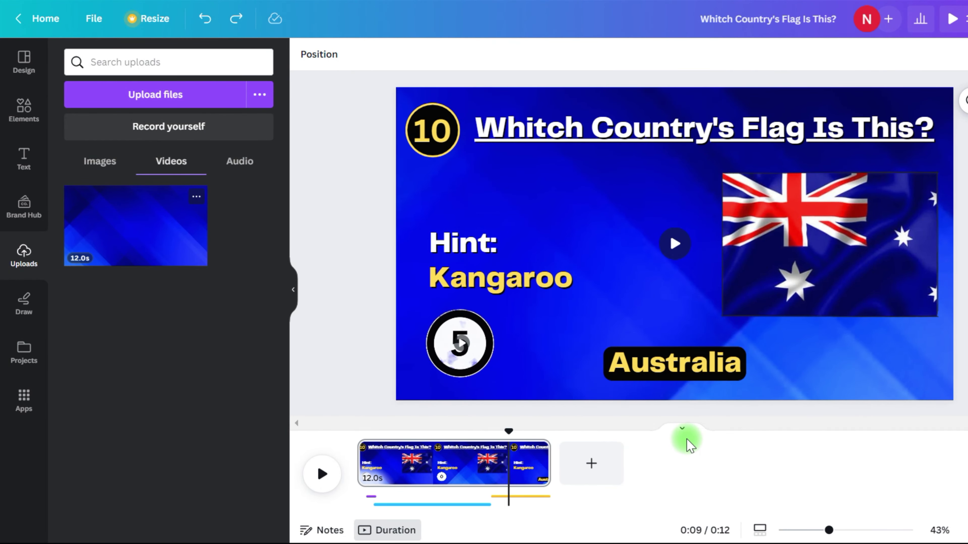
pyautogui.click(538, 497)
pyautogui.click(441, 503)
pyautogui.click(367, 471)
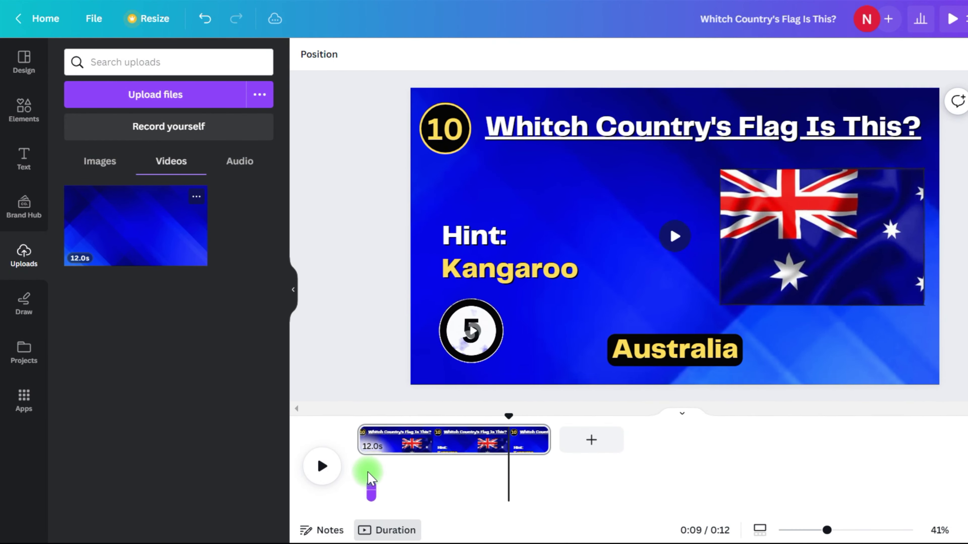
pyautogui.click(377, 503)
# Step: Place the uploaded 12-second background video at the page's upper-left corner and send it behind the quiz elements
pyautogui.click(127, 233)
pyautogui.moveTo(566, 277); pyautogui.dragTo(486, 199)
pyautogui.rightClick(503, 219)
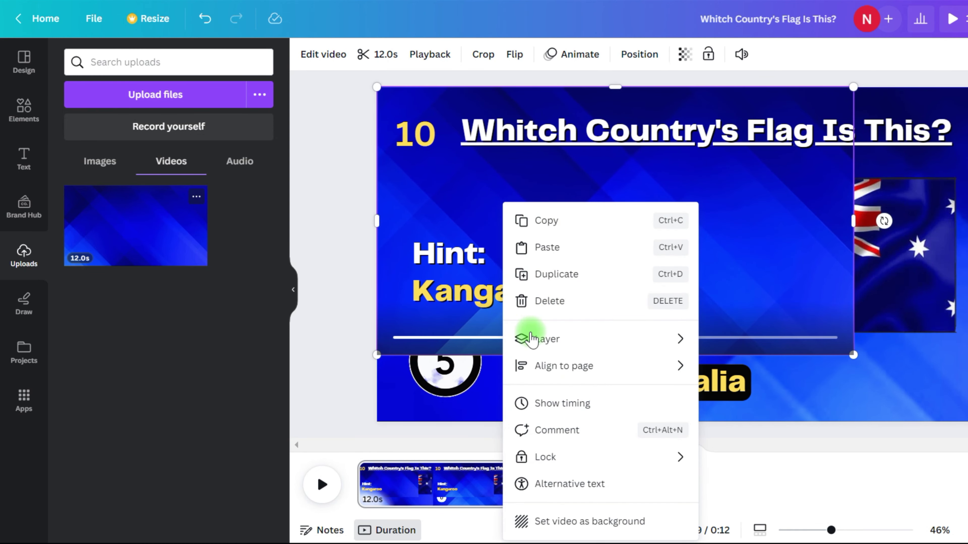
pyautogui.moveTo(529, 338)
pyautogui.click(792, 430)
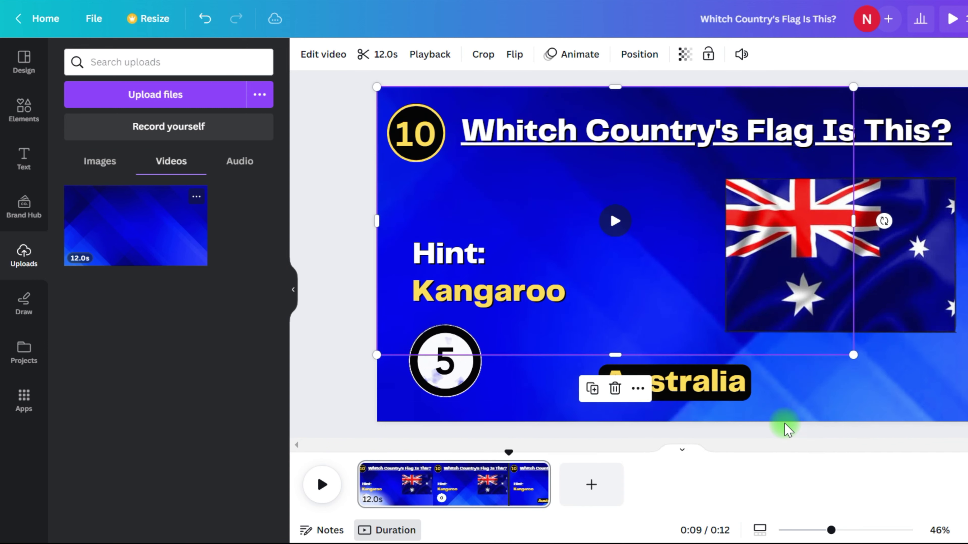
# Step: Play the page from start to end with the uploaded video in place
pyautogui.click(329, 484)
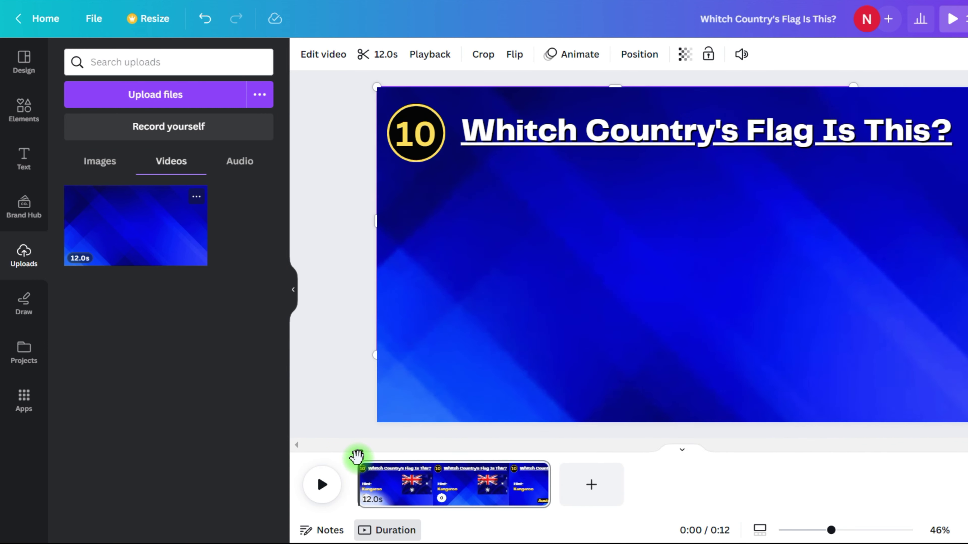
pyautogui.click(849, 512)
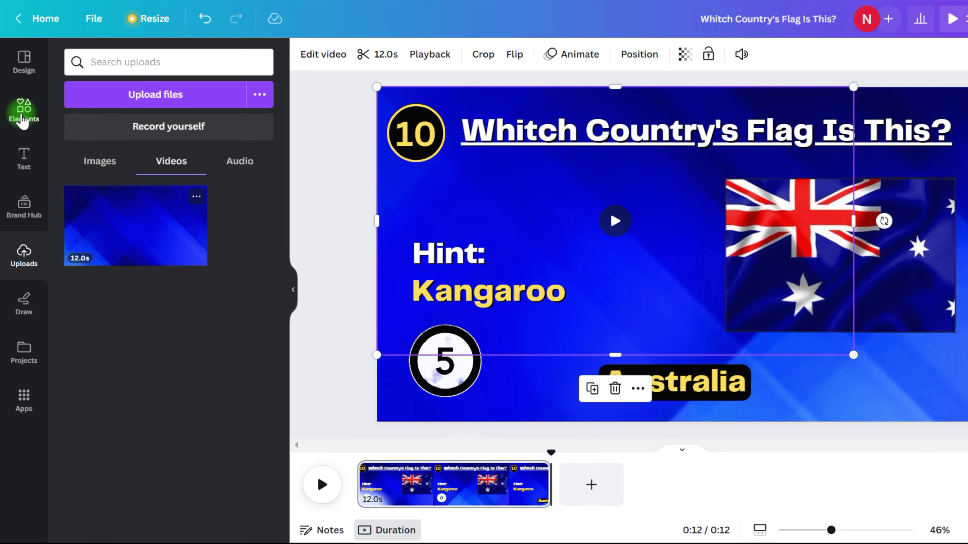
# Step: Search the photo elements for "brazil flag" and open the folder-saving options of the second Brazil flag photo
pyautogui.click(38, 111)
pyautogui.click(152, 61)
pyautogui.write('Brazil')
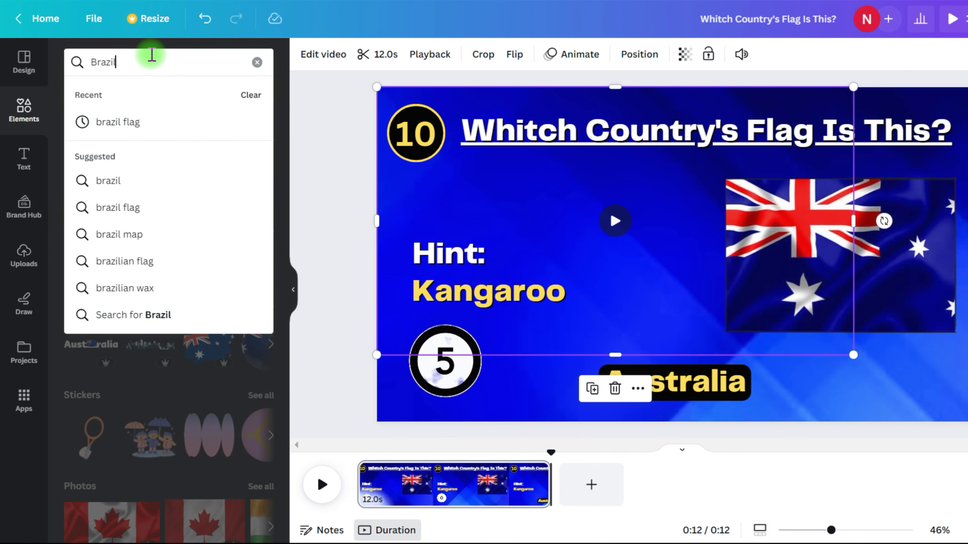
pyautogui.click(137, 122)
pyautogui.click(156, 97)
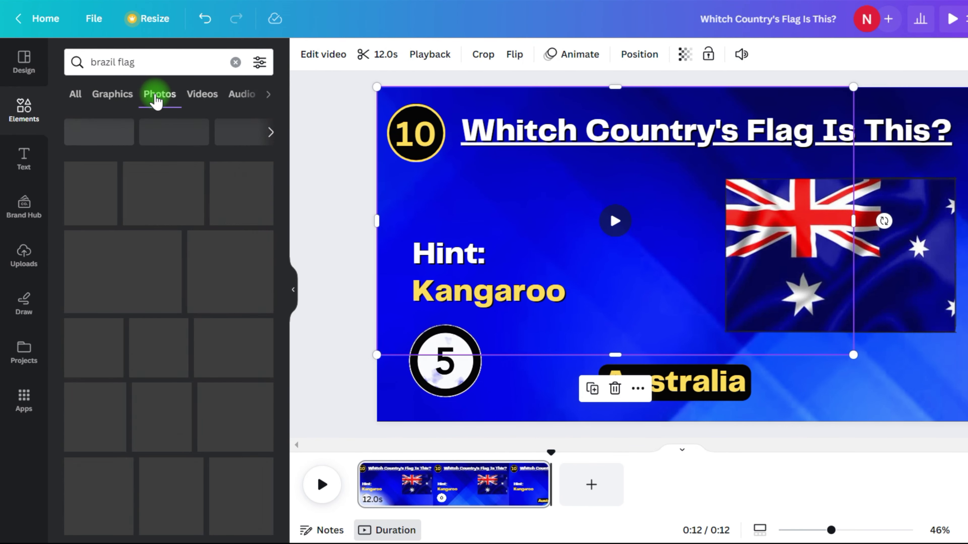
pyautogui.click(141, 154)
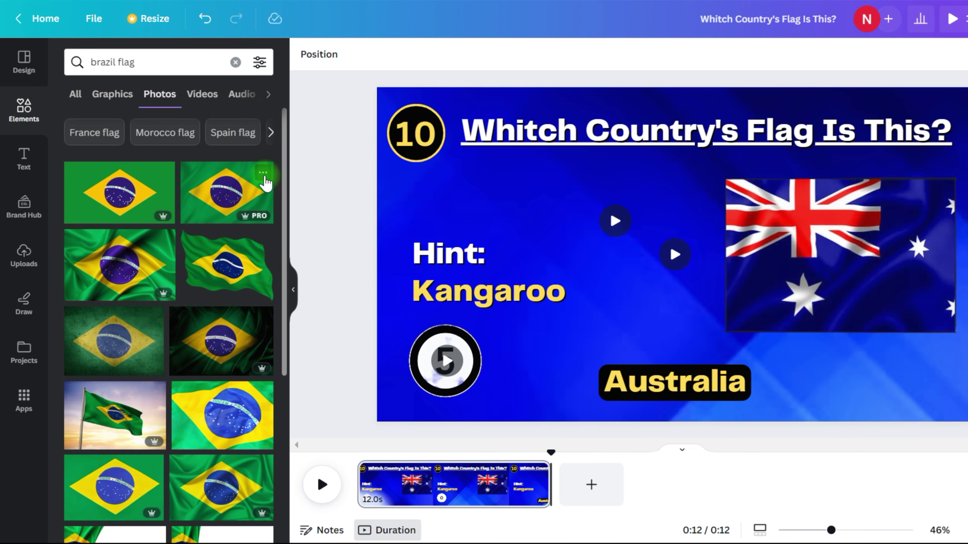
pyautogui.click(263, 174)
pyautogui.click(324, 453)
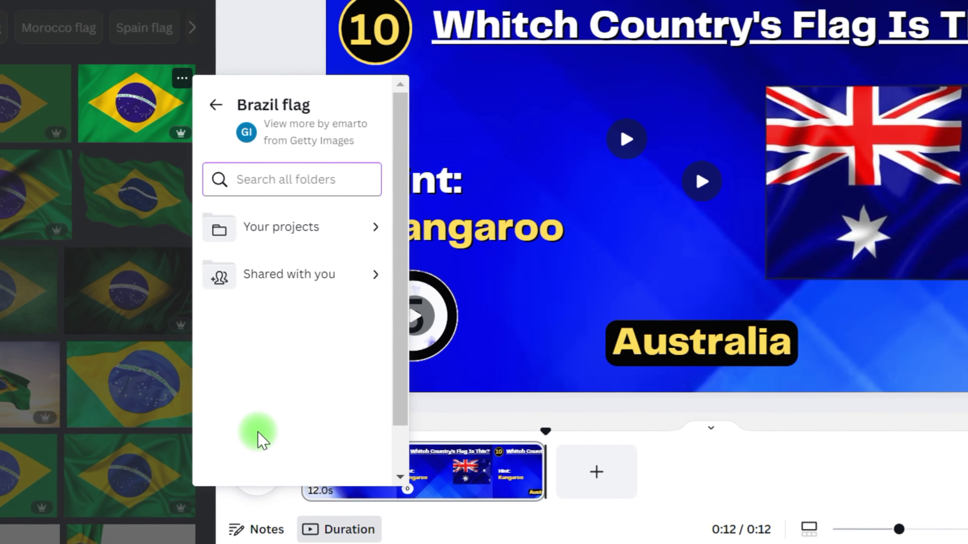
pyautogui.click(320, 229)
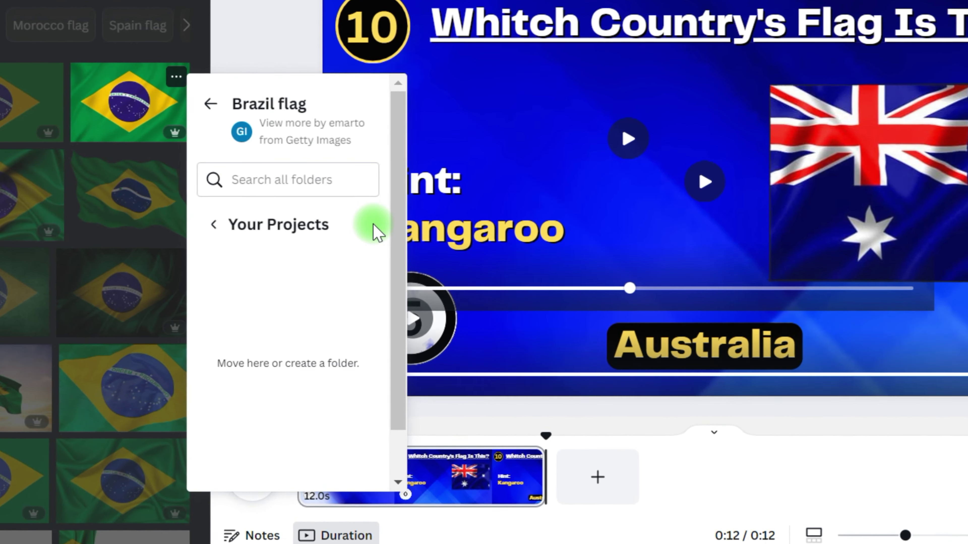
pyautogui.click(214, 224)
pyautogui.click(264, 181)
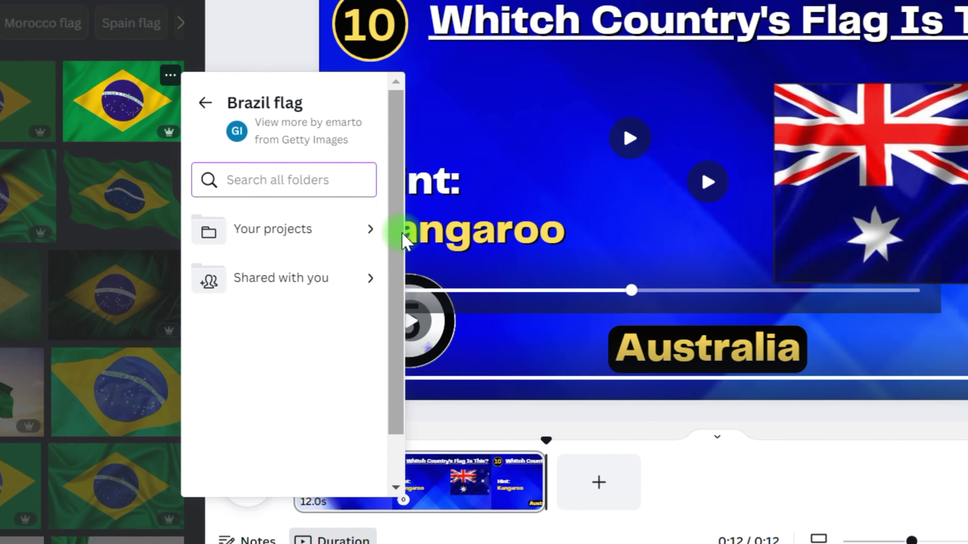
# Step: Create a new folder named "country" and add the Brazil flag photo to it
pyautogui.scroll(-3, 362, 342)
pyautogui.click(237, 463)
pyautogui.write('сщг')
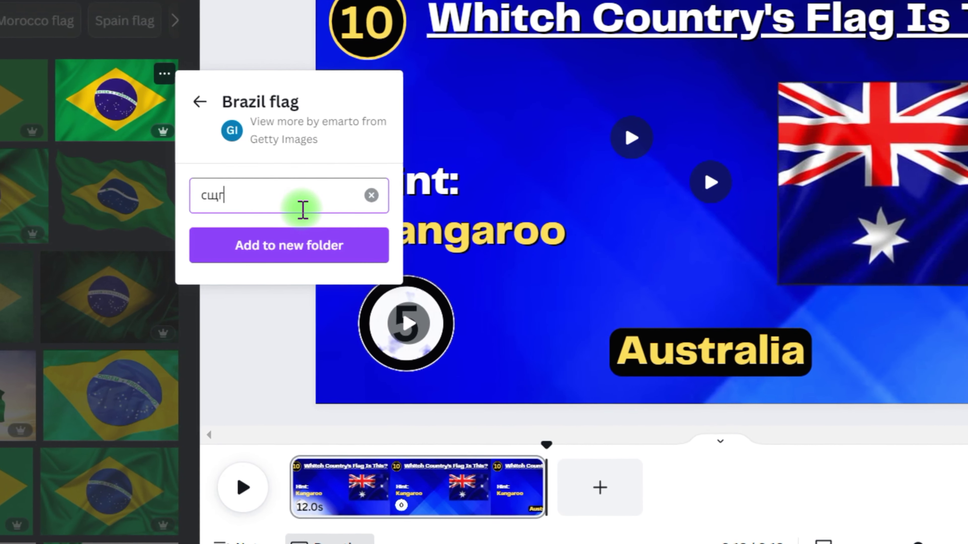
pyautogui.press('BackSpace')
pyautogui.press('BackSpace')
pyautogui.press('BackSpace')
pyautogui.write('country')
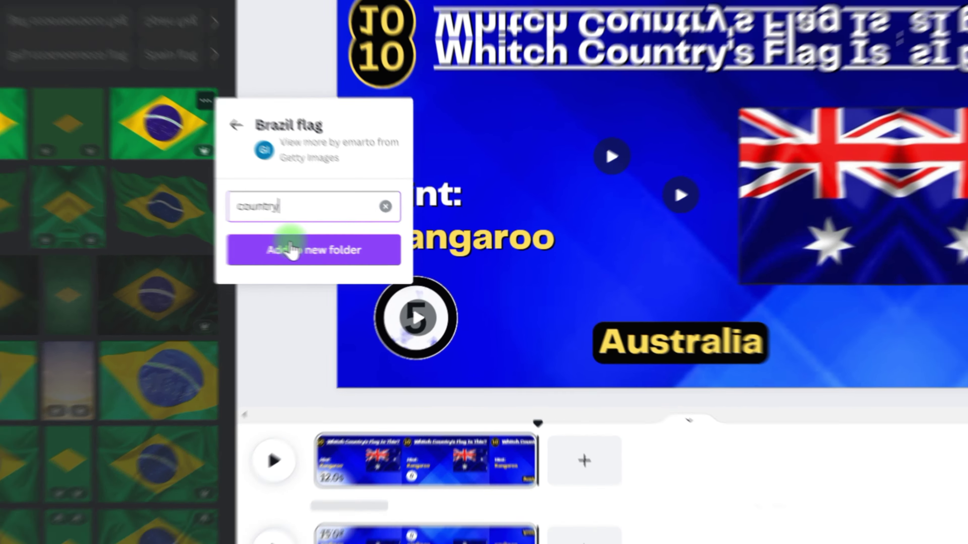
pyautogui.click(332, 227)
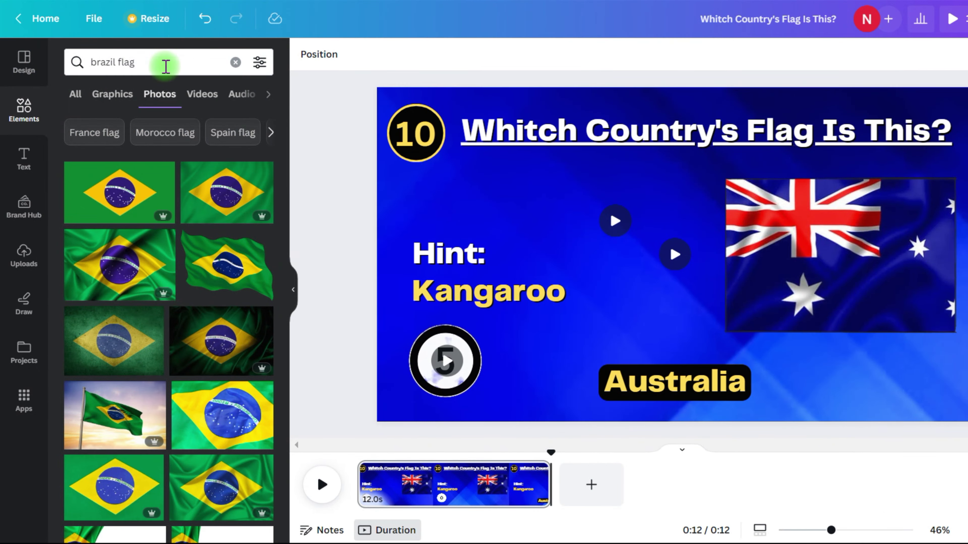
# Step: Change the photo search to "South Korea flag"
pyautogui.moveTo(114, 62); pyautogui.dragTo(90, 62)
pyautogui.press('BackSpace')
pyautogui.press('Delete')
pyautogui.write('South Korea')
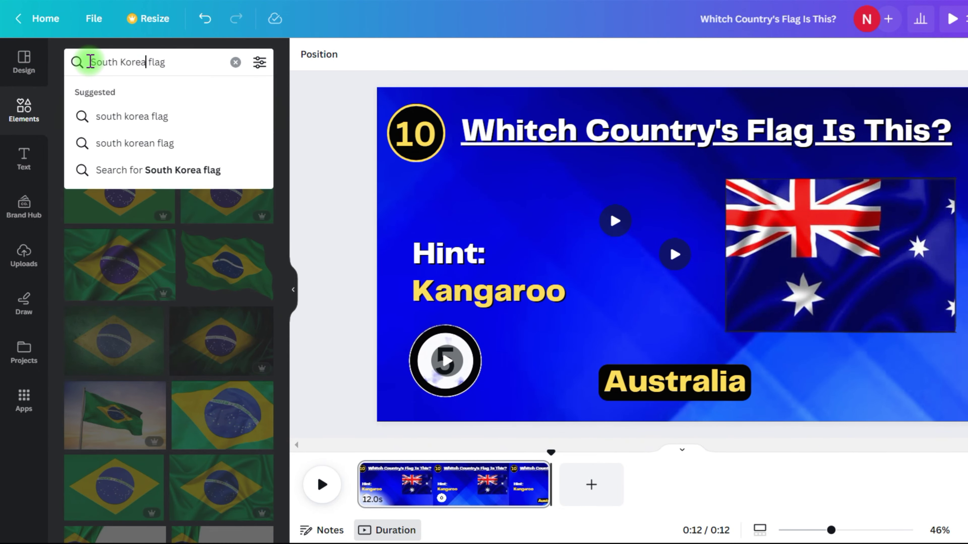
pyautogui.press('Return')
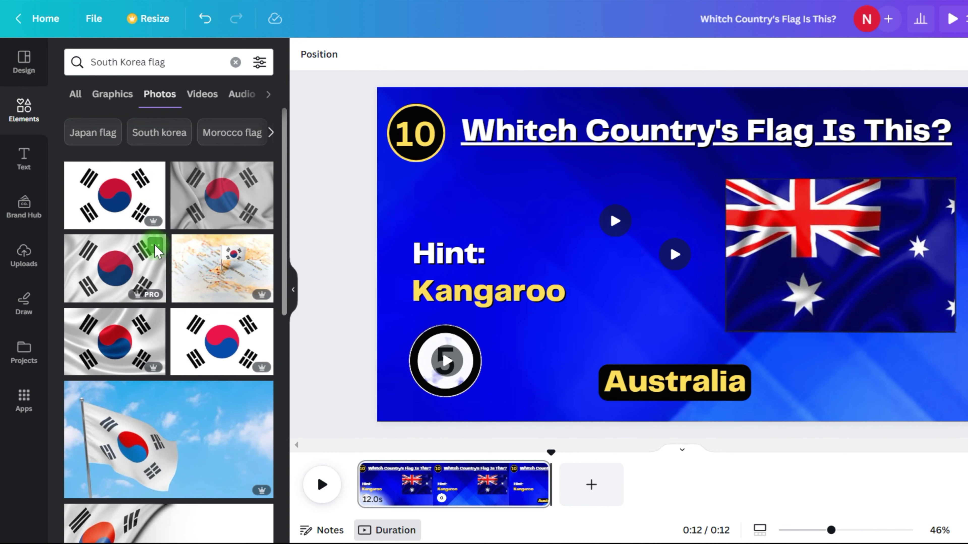
# Step: Add the light waving South Korea flag photo to the "country" folder
pyautogui.click(155, 246)
pyautogui.click(209, 503)
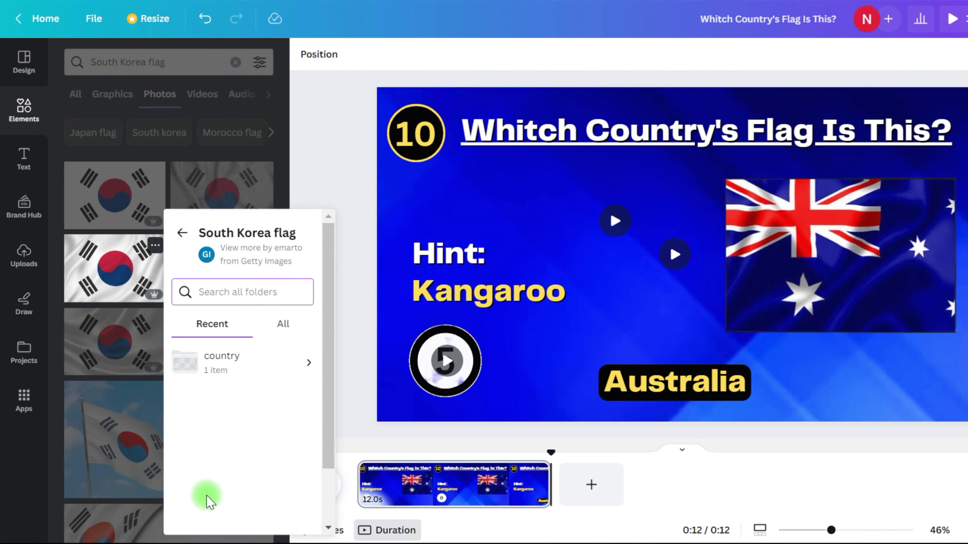
pyautogui.scroll(-1, 238, 360)
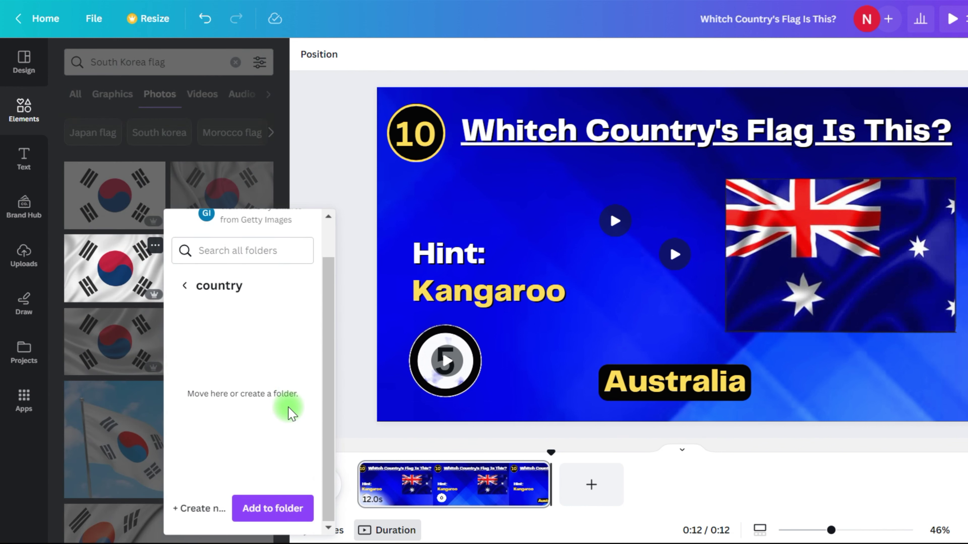
pyautogui.click(273, 509)
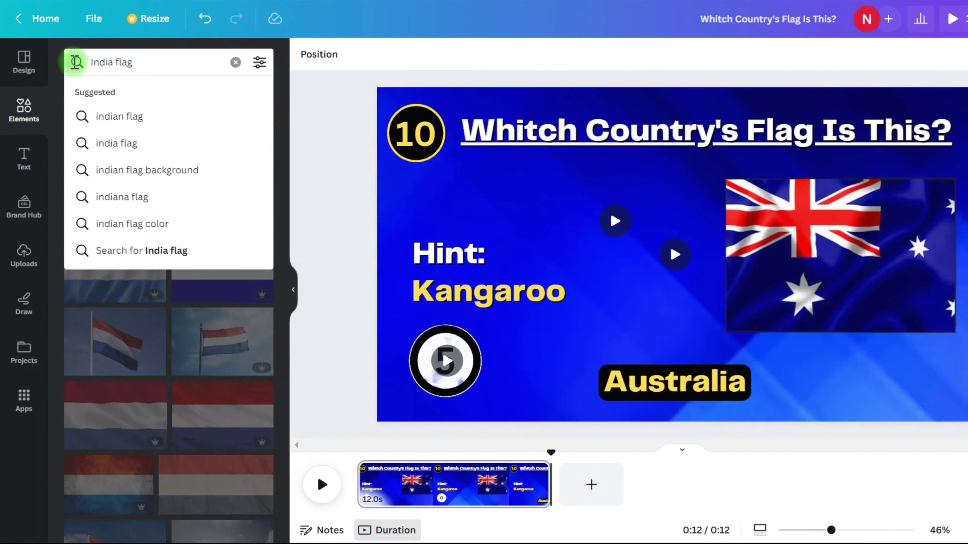
# Step: Run the photo search for "India flag"
pyautogui.press('Return')
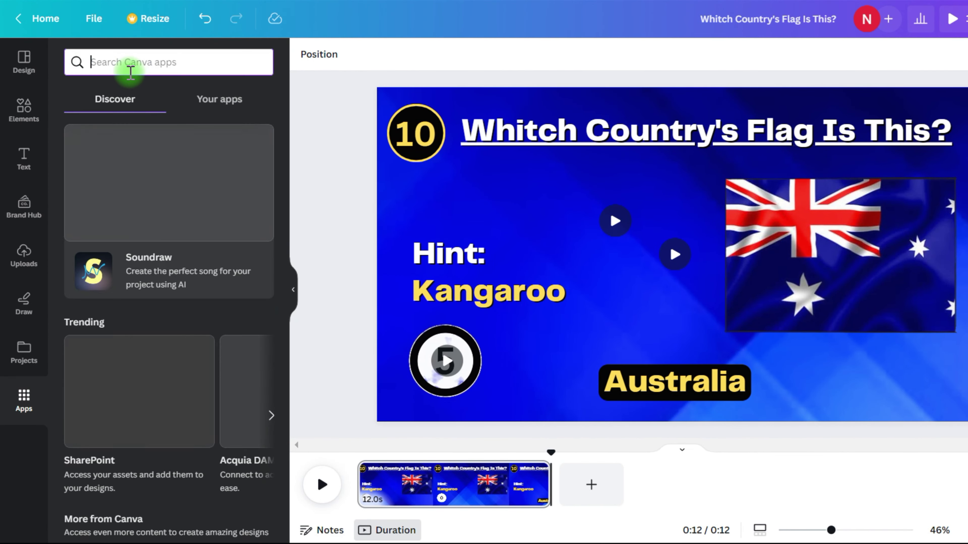
# Step: Find the Bulk create app by searching for "bulk", and clear the sample data from its manual entry table
pyautogui.click(129, 69)
pyautogui.write('bulk')
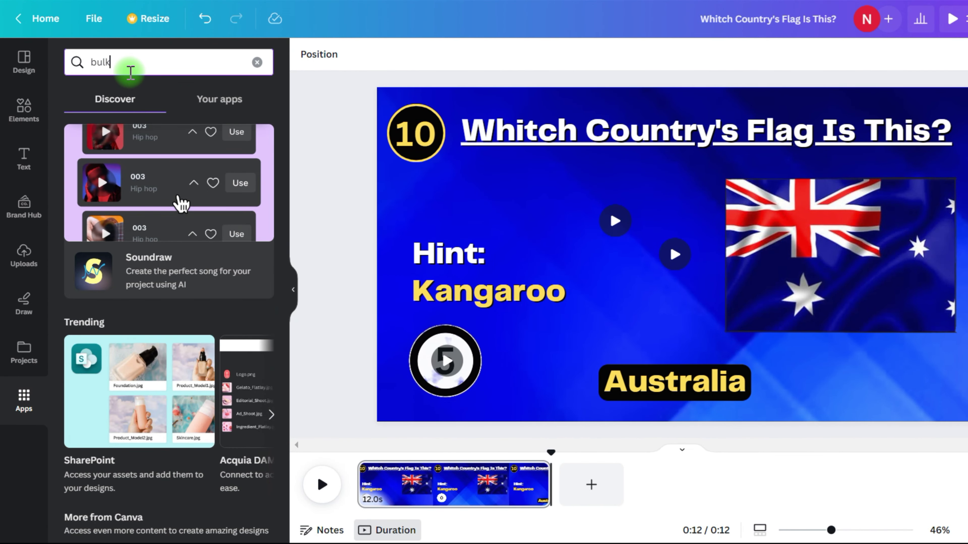
pyautogui.press('Return')
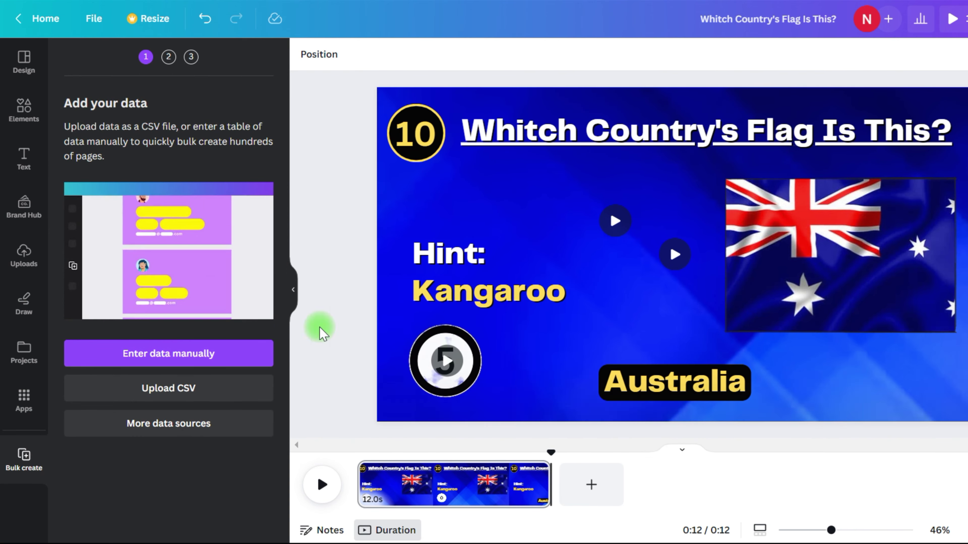
pyautogui.click(241, 349)
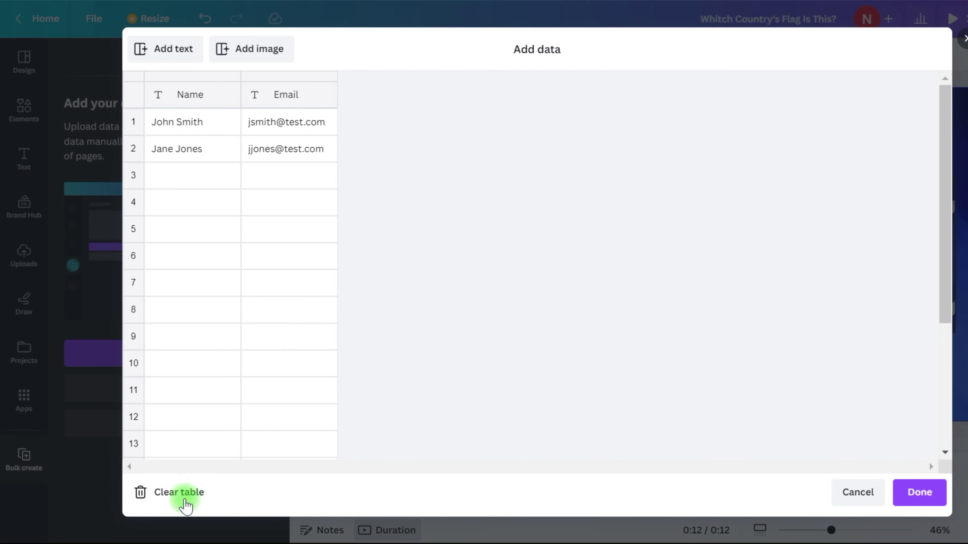
pyautogui.click(179, 496)
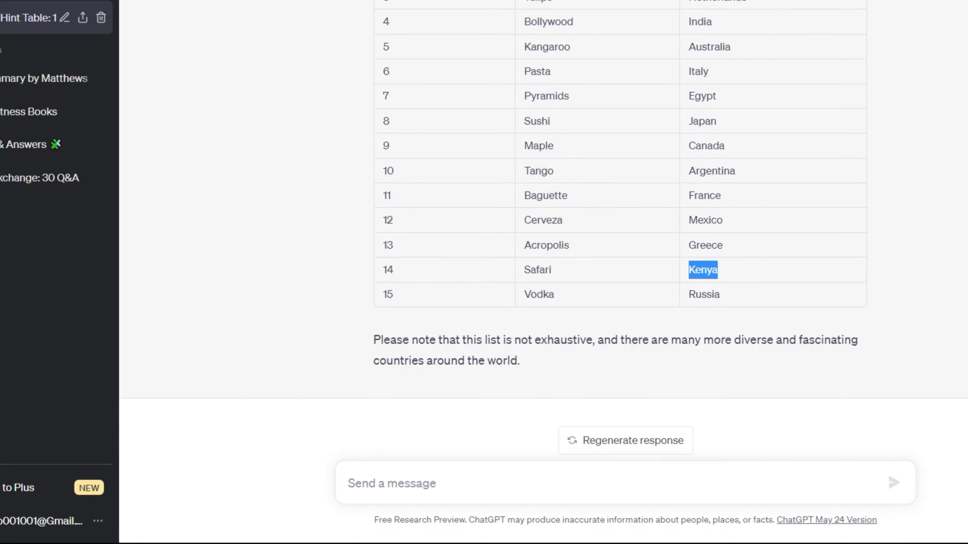
# Step: Switch to ChatGPT and copy the whole Number, Hint and Country table, from the header row through Russia
pyautogui.scroll(5, 450, 57)
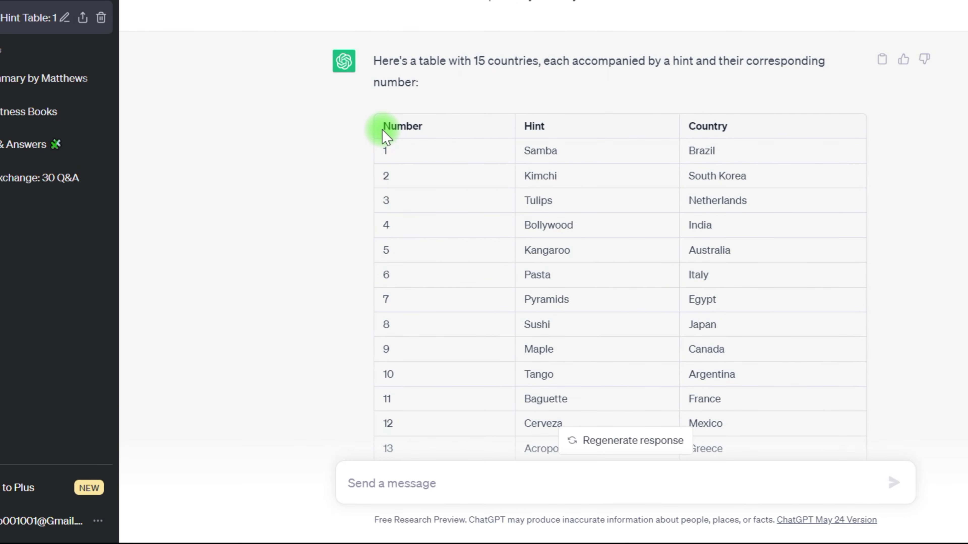
pyautogui.moveTo(383, 134); pyautogui.dragTo(741, 302)
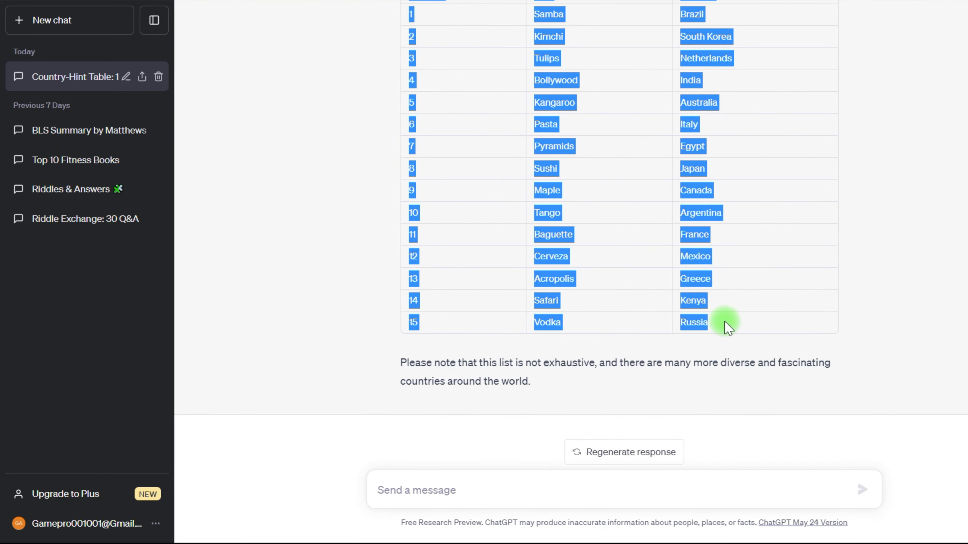
pyautogui.rightClick(594, 74)
pyautogui.click(593, 99)
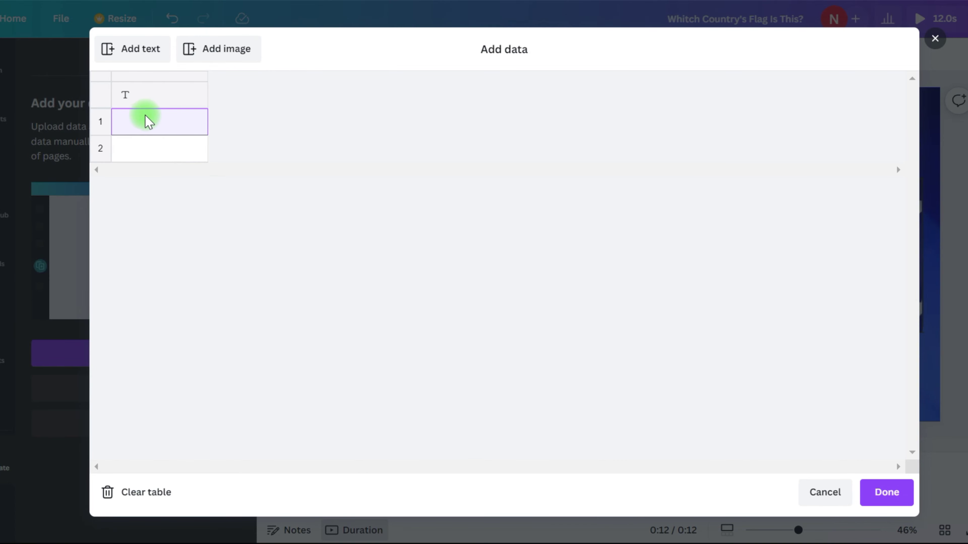
# Step: Paste the copied Number, Hint and Country table into Canva's empty data table, starting at the first column header
pyautogui.click(142, 96)
pyautogui.hotkey('ctrl', 'v')
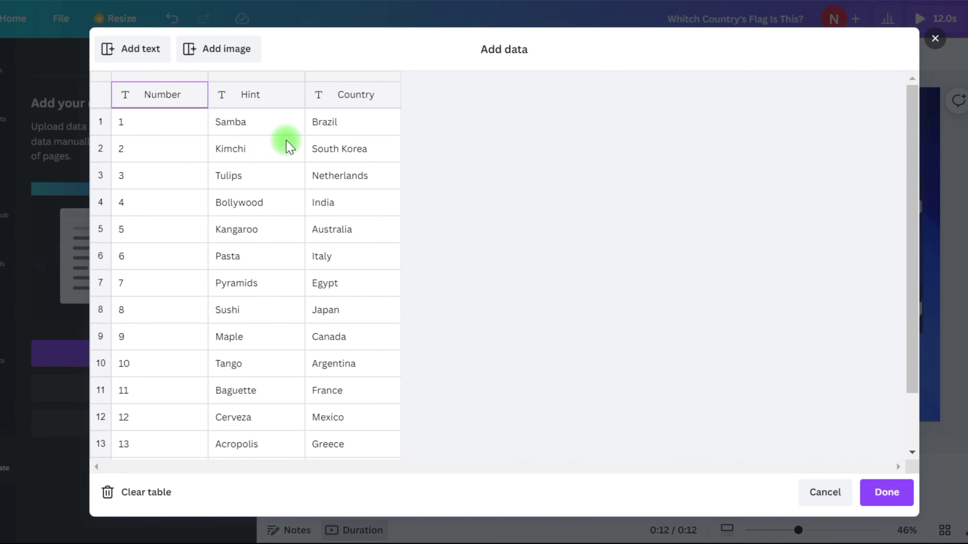
pyautogui.scroll(-2, 272, 191)
pyautogui.scroll(2, 272, 190)
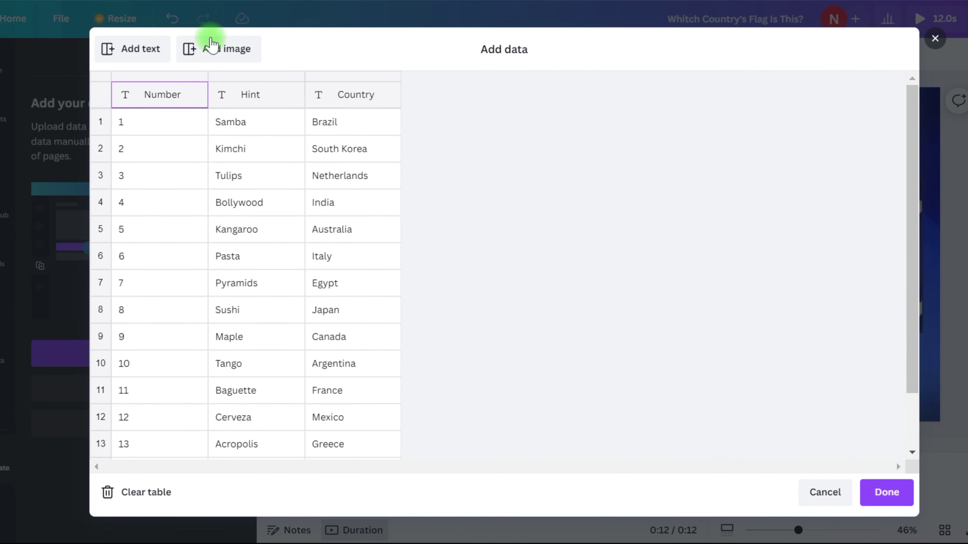
# Step: Add an image column to the data table and assign the Brazil flag from the "country" folder to row 1
pyautogui.click(224, 49)
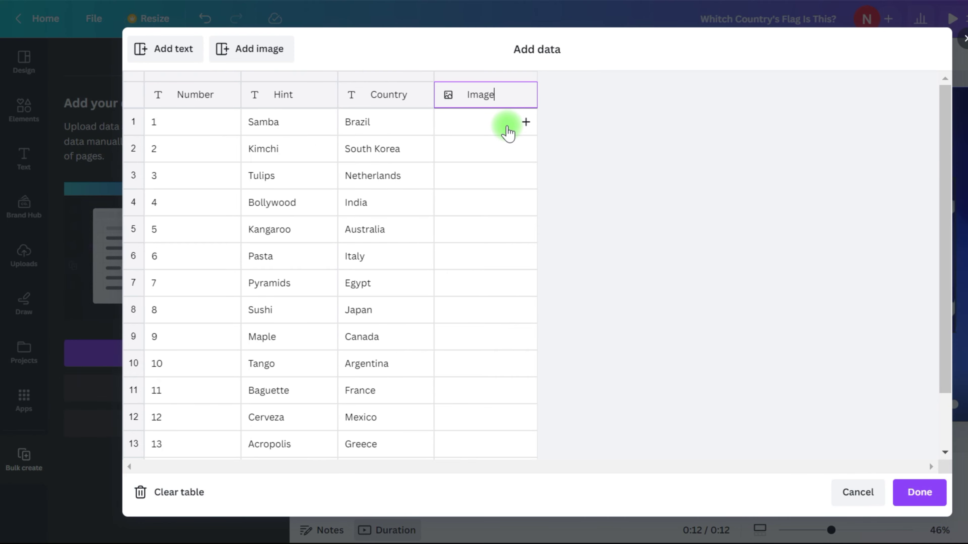
pyautogui.click(508, 129)
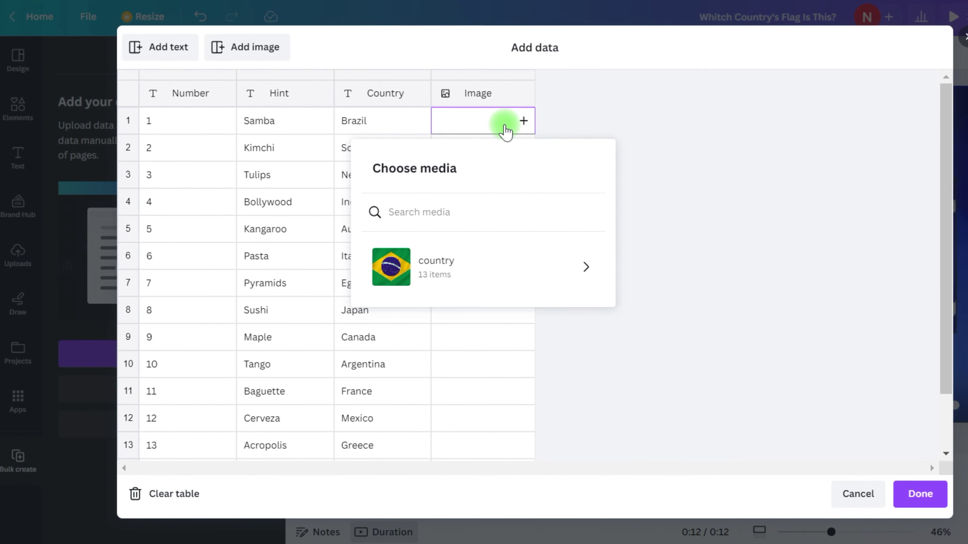
pyautogui.click(563, 274)
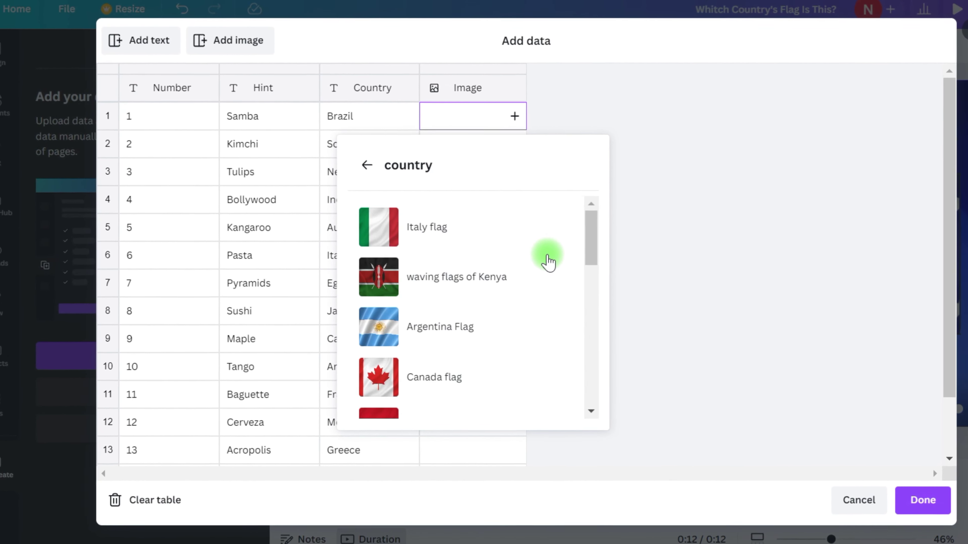
pyautogui.moveTo(589, 243); pyautogui.dragTo(584, 288)
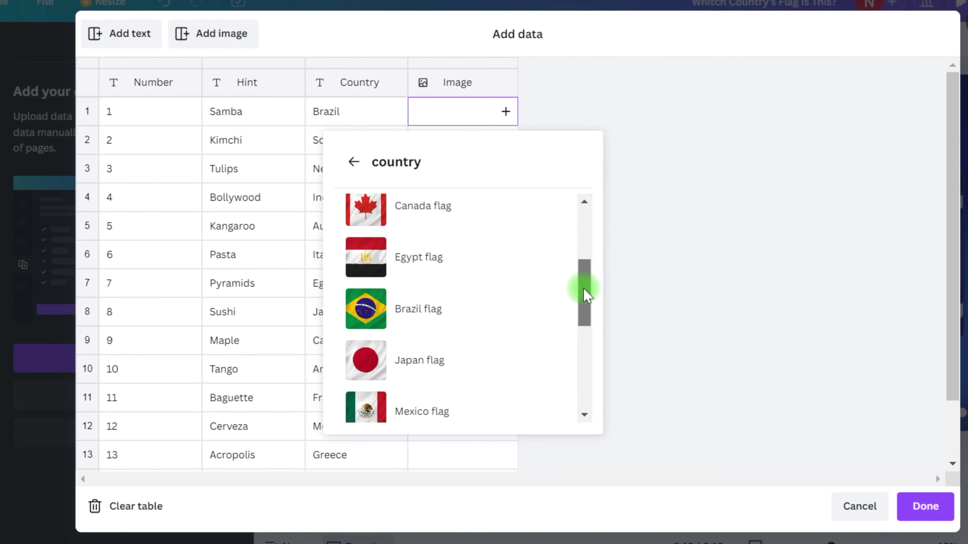
pyautogui.click(453, 284)
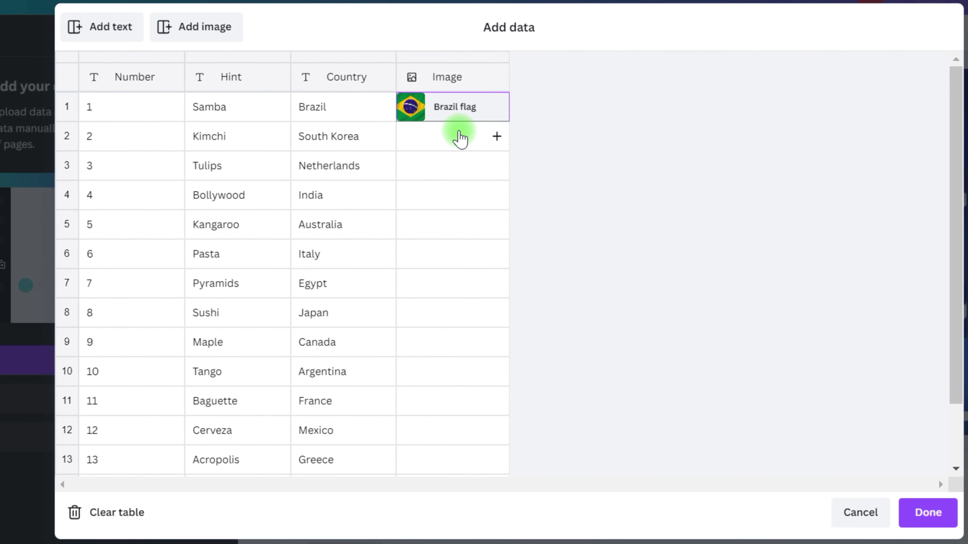
# Step: Assign the South Korea flag from the "country" folder to the image cell of row 2
pyautogui.click(463, 141)
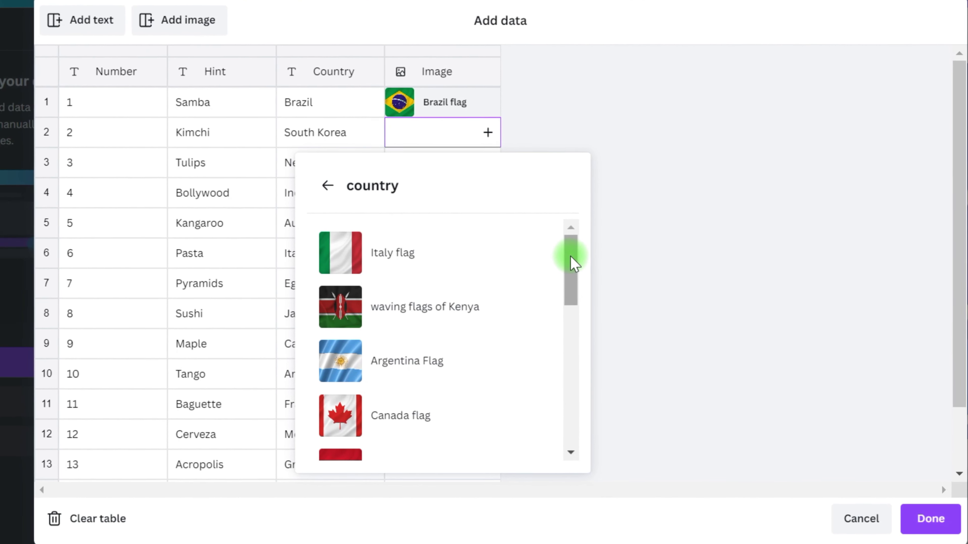
pyautogui.moveTo(570, 259); pyautogui.dragTo(565, 422)
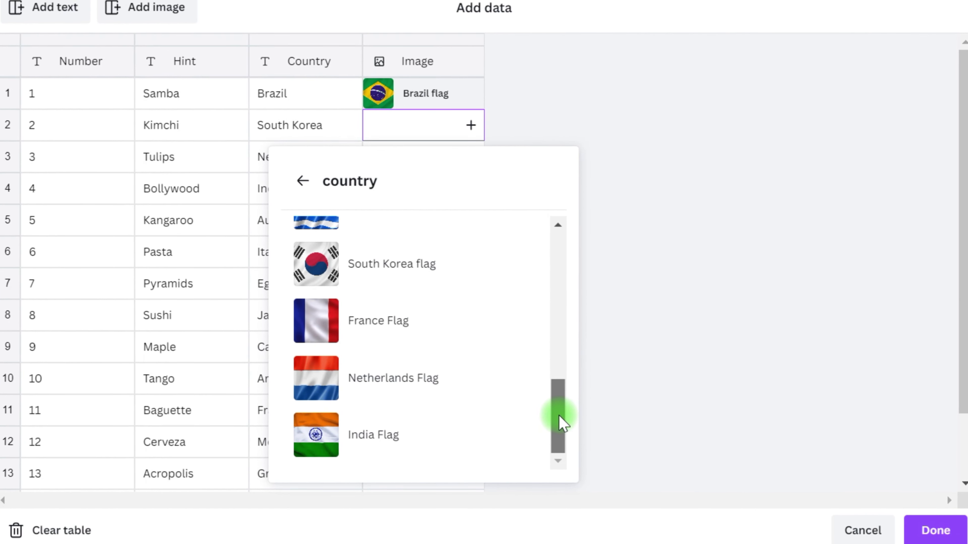
pyautogui.click(416, 268)
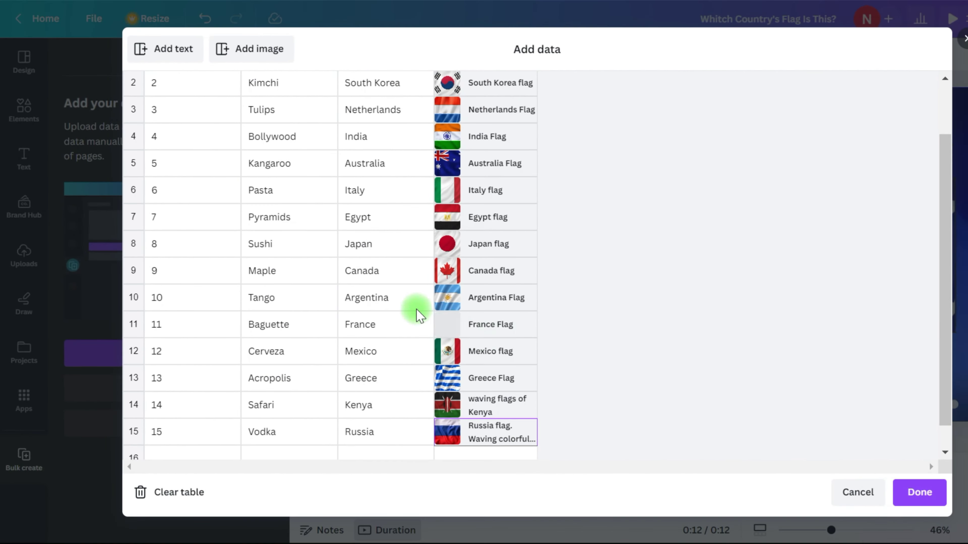
# Step: Review the completed table of 15 countries with their flag images and finish the data entry
pyautogui.scroll(2, 417, 313)
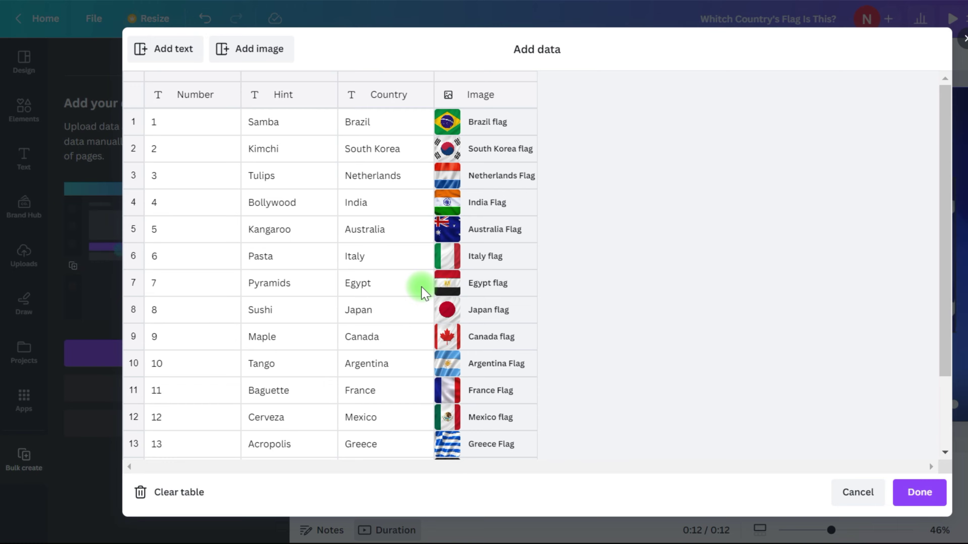
pyautogui.scroll(-1, 421, 302)
pyautogui.scroll(1, 423, 293)
pyautogui.click(915, 495)
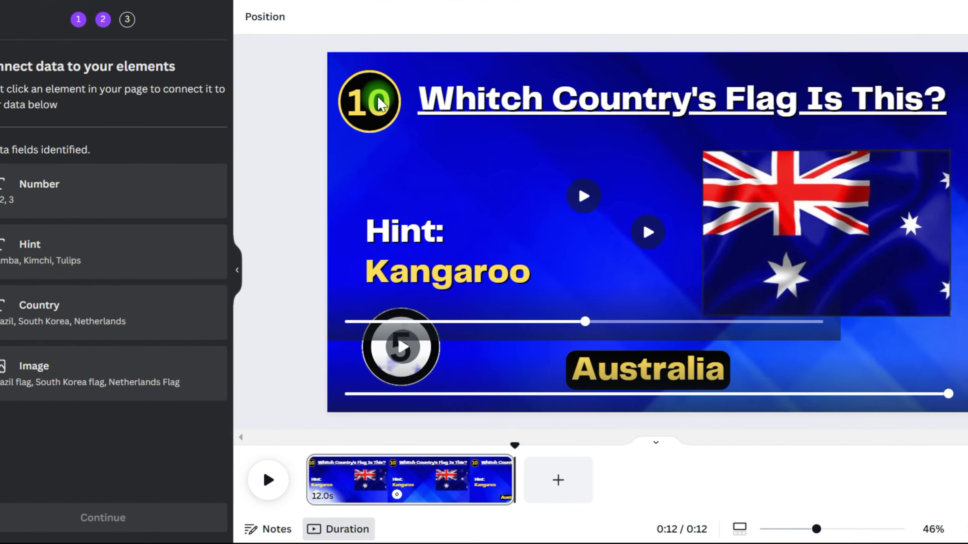
# Step: Connect the "10" text in the circle to the Number data field
pyautogui.rightClick(426, 134)
pyautogui.moveTo(509, 370)
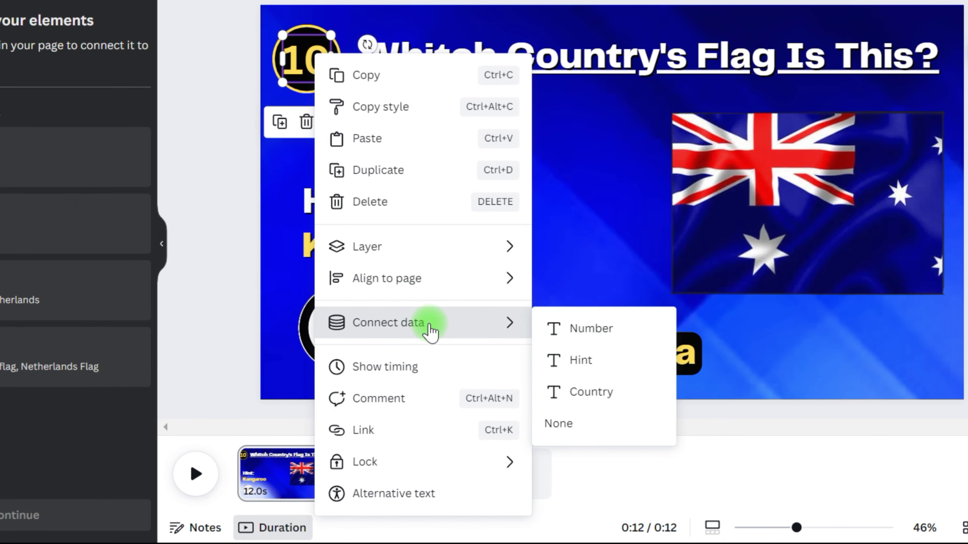
pyautogui.click(591, 328)
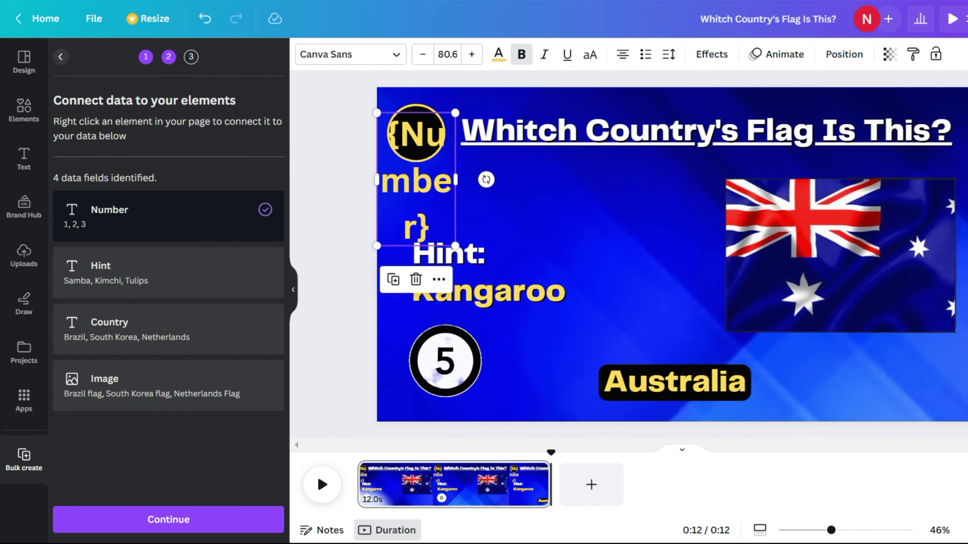
# Step: Connect the "Kangaroo" hint text to the Hint data field
pyautogui.click(509, 301)
pyautogui.rightClick(509, 302)
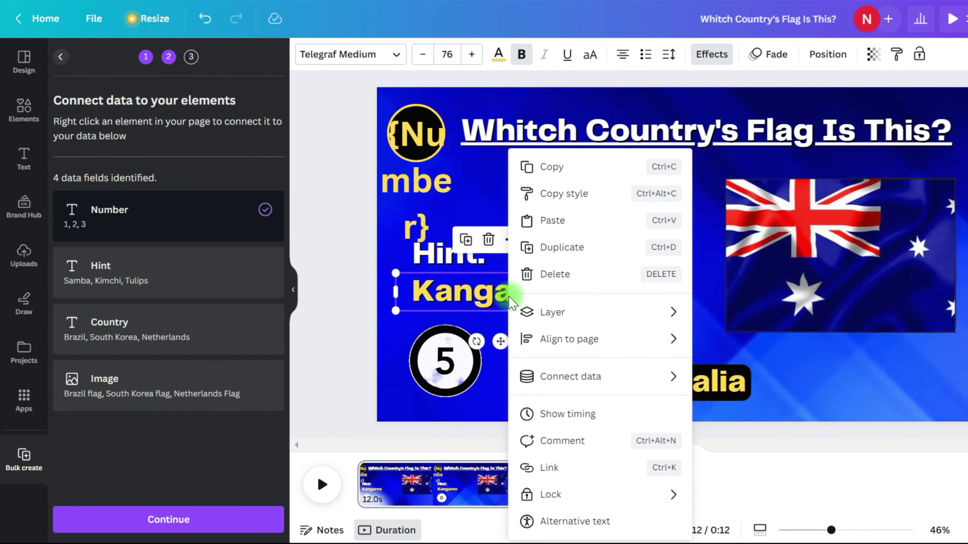
pyautogui.moveTo(688, 384)
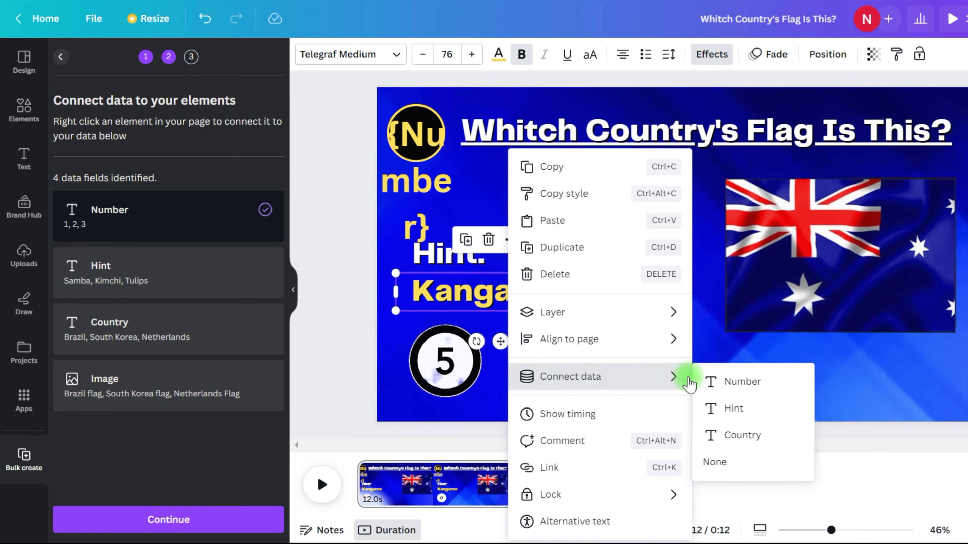
pyautogui.click(737, 411)
# Step: Connect the "Australia" answer text to the Country data field
pyautogui.click(719, 396)
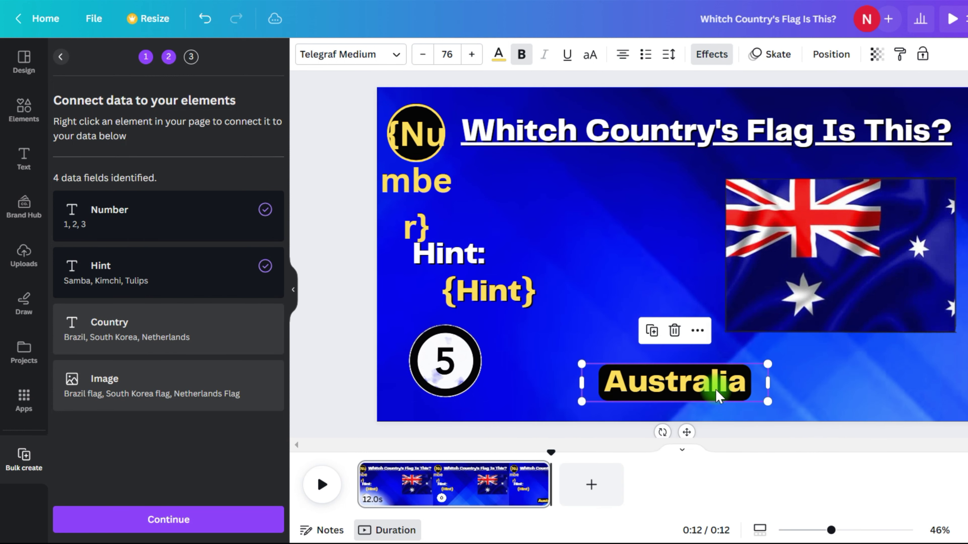
pyautogui.rightClick(716, 393)
pyautogui.moveTo(786, 382)
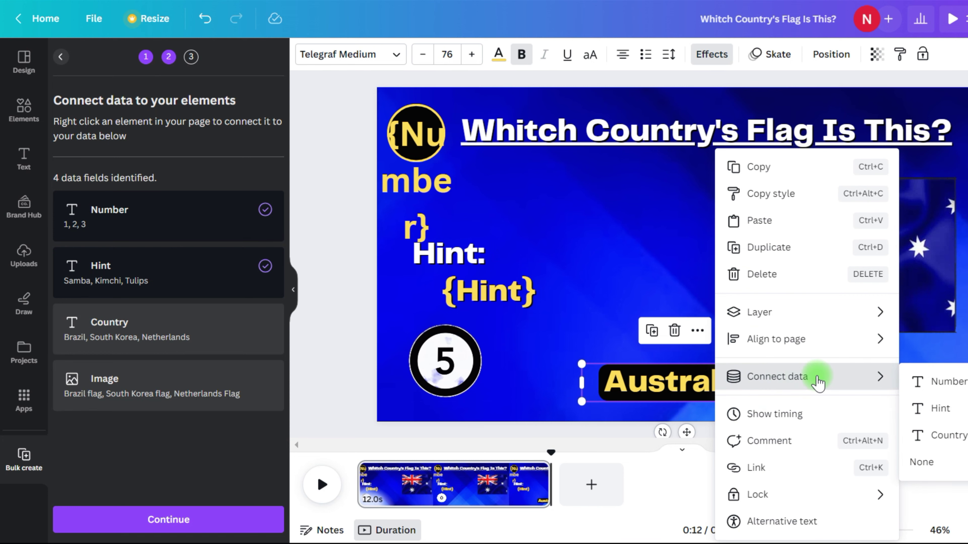
pyautogui.click(938, 436)
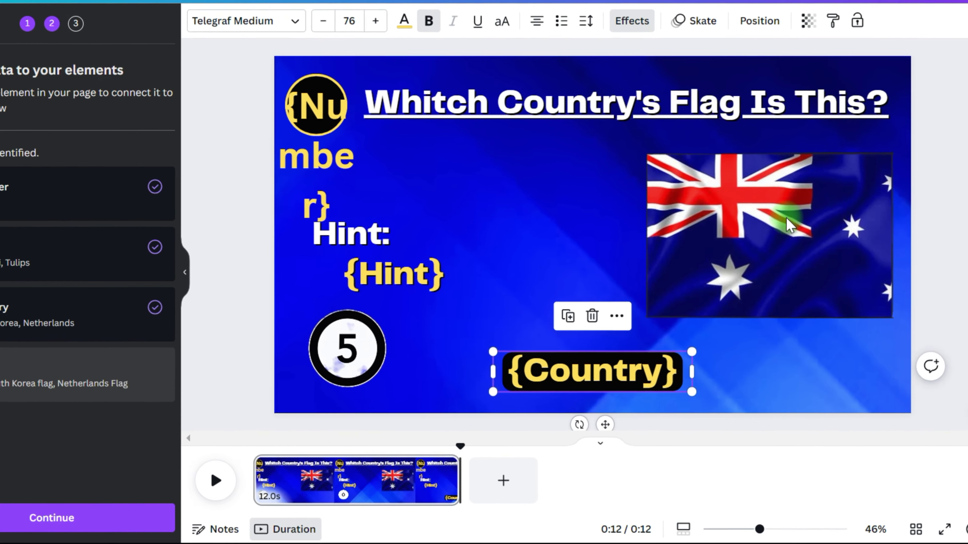
# Step: Connect the Australian flag picture to the Image data field
pyautogui.click(859, 247)
pyautogui.rightClick(859, 247)
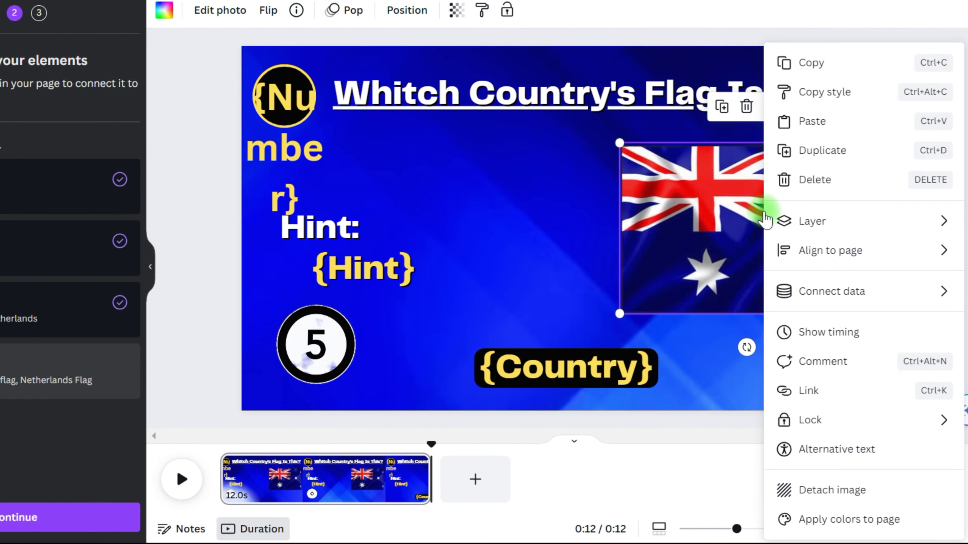
pyautogui.moveTo(825, 299)
pyautogui.click(710, 293)
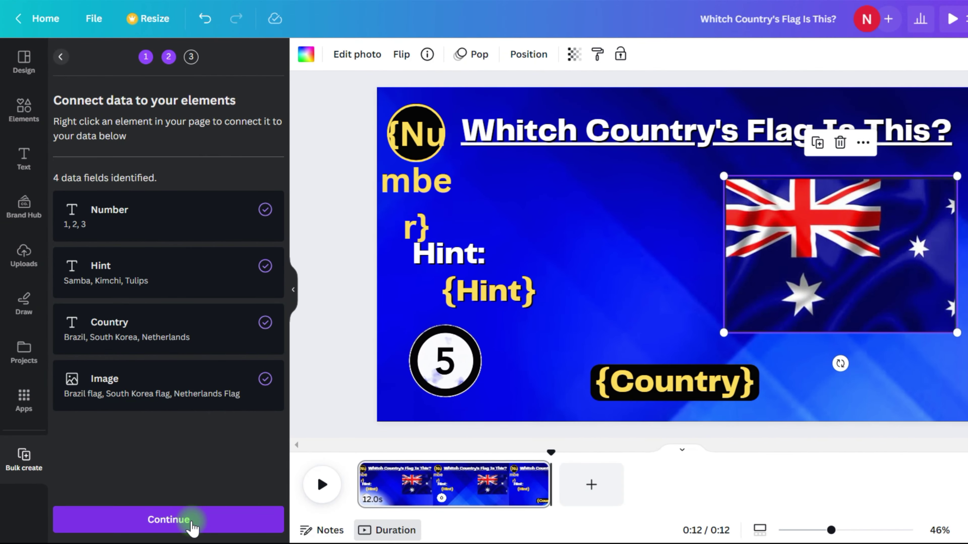
# Step: Apply all data rows to the design and generate the 15 quiz pages
pyautogui.click(38, 518)
pyautogui.scroll(-3, 45, 468)
pyautogui.scroll(3, 196, 475)
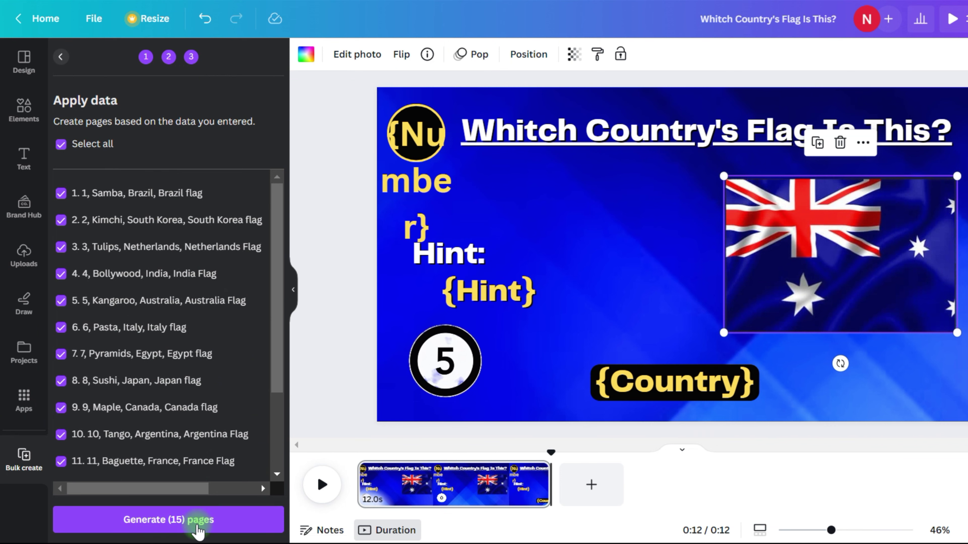
pyautogui.click(169, 520)
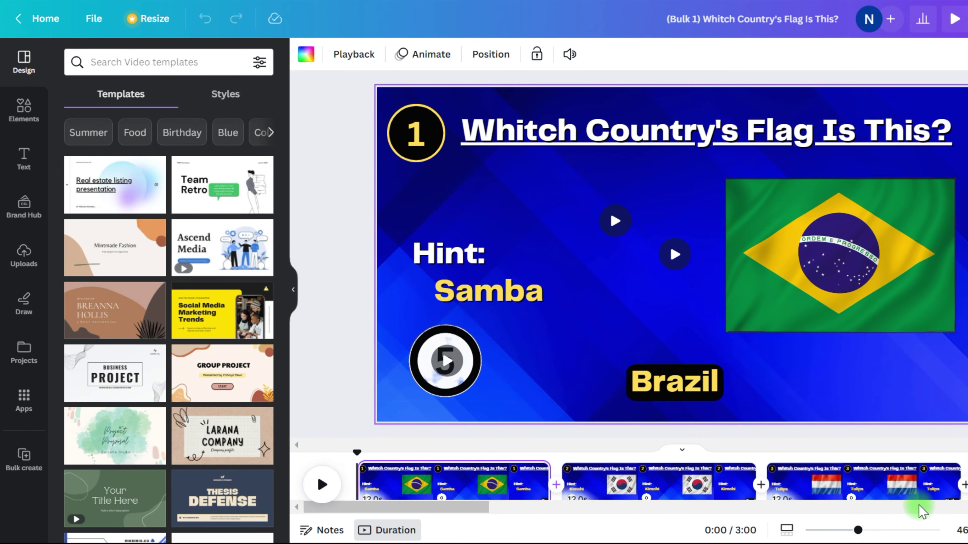
# Step: Add a blank page after the Brazil page and move it to the start of the timeline
pyautogui.click(610, 482)
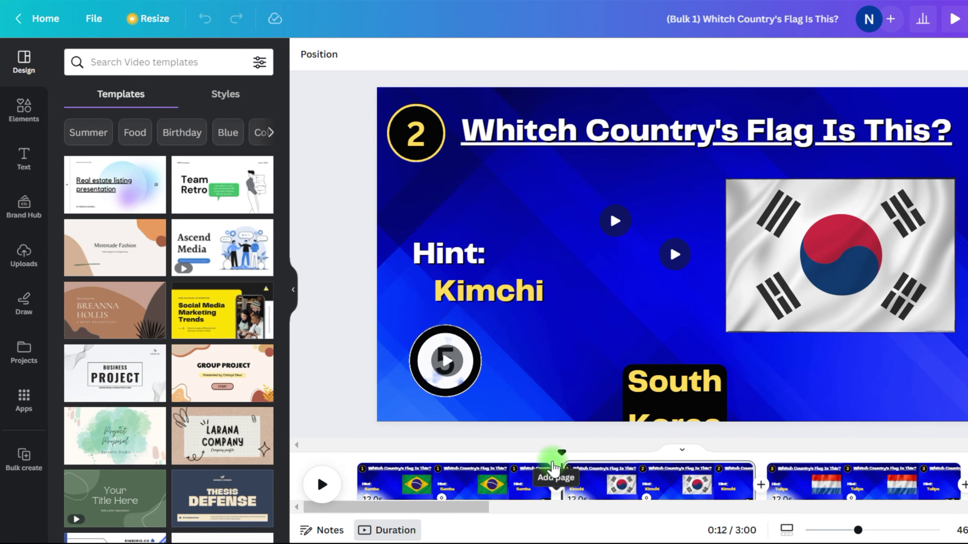
pyautogui.rightClick(552, 471)
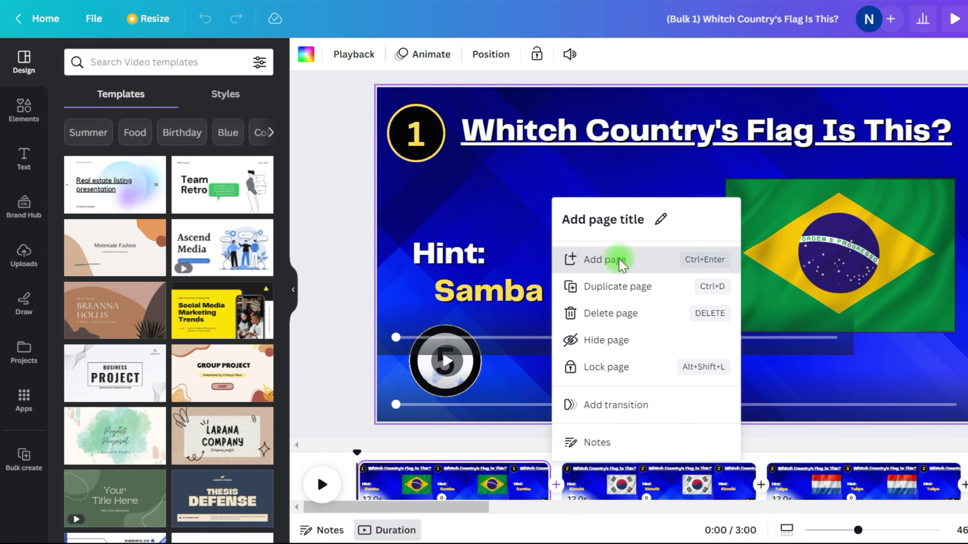
pyautogui.click(620, 261)
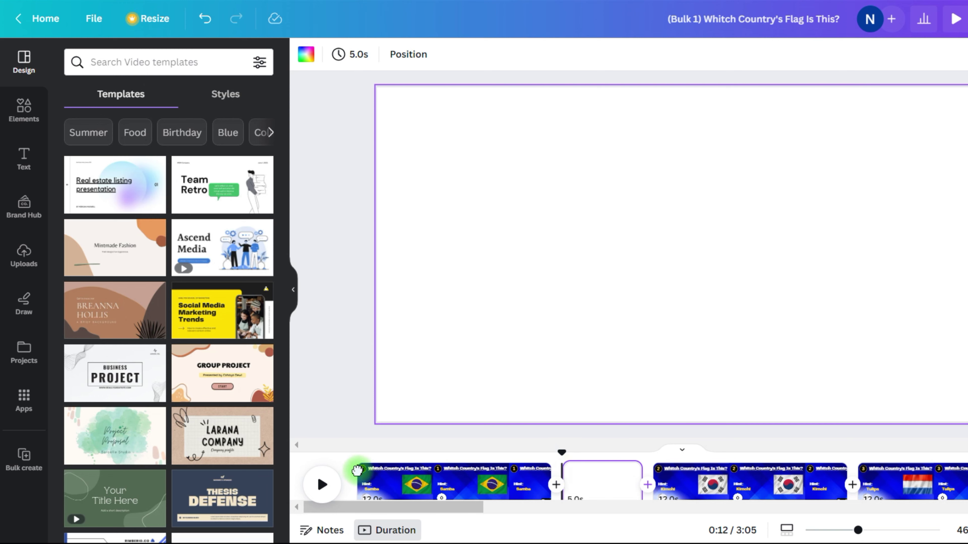
pyautogui.moveTo(357, 471); pyautogui.dragTo(384, 476)
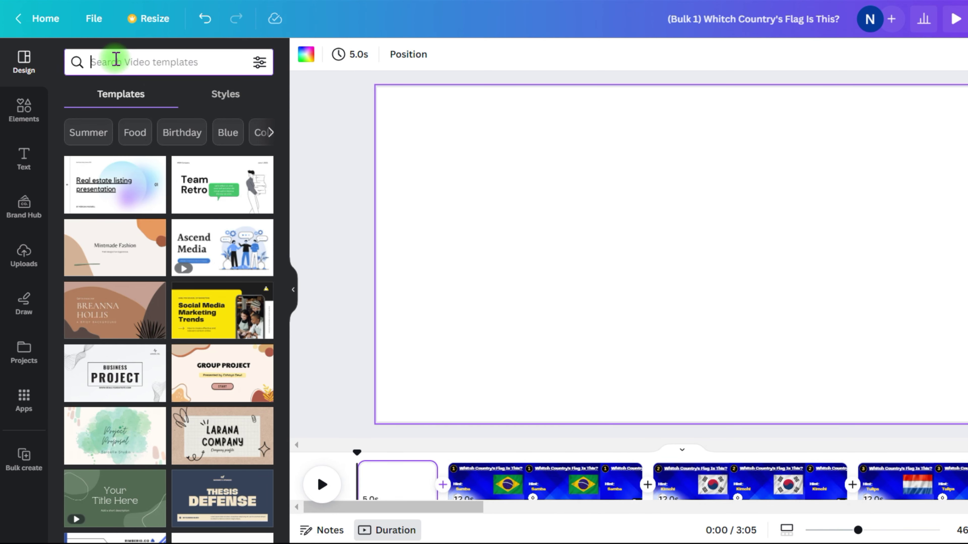
# Step: Search the video templates for "intro" and apply the beige orange collage YouTube intro to the blank opening page
pyautogui.write('intro')
pyautogui.press('Return')
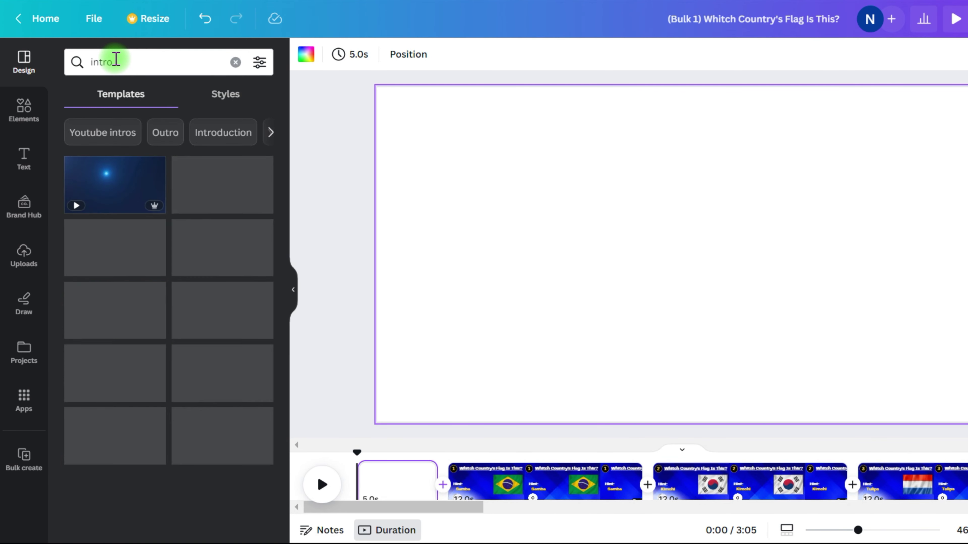
pyautogui.click(240, 217)
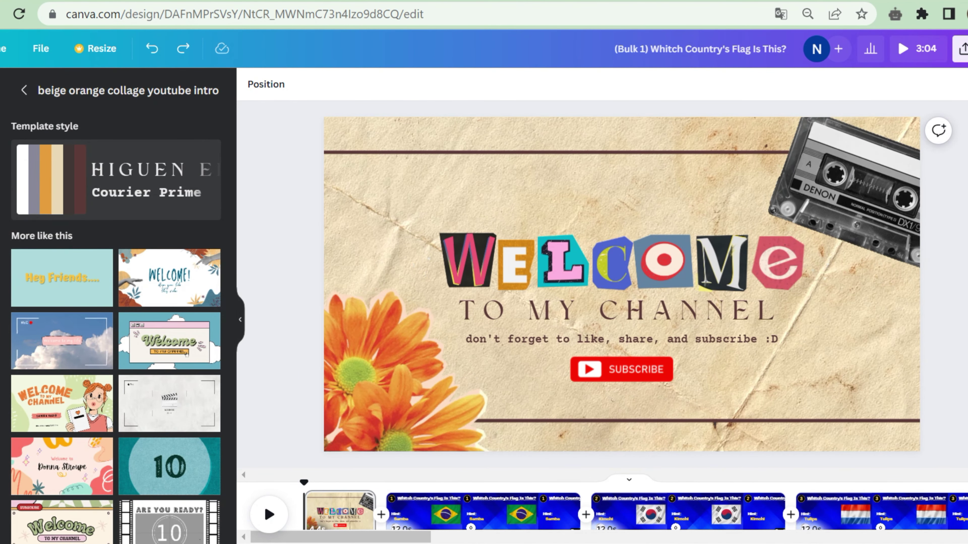
# Step: Cover the welcome page with the recently used 18.0s blue background video and send it to the back
pyautogui.moveTo(125, 184); pyautogui.dragTo(373, 182)
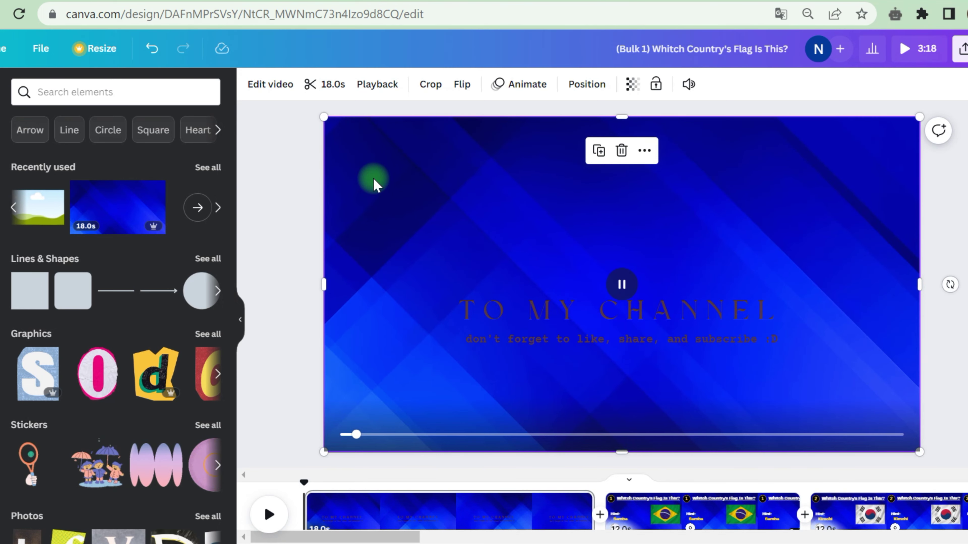
pyautogui.rightClick(374, 179)
pyautogui.click(454, 321)
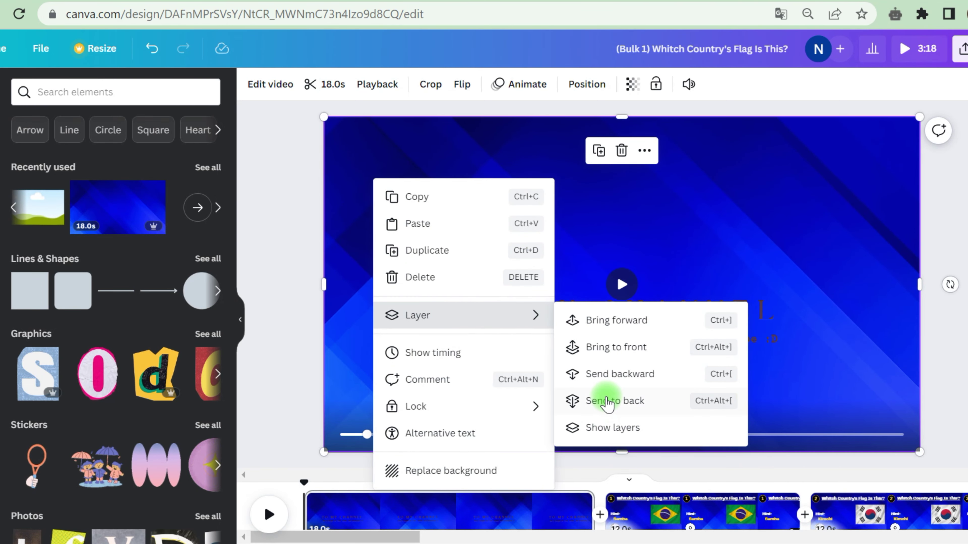
pyautogui.click(606, 401)
# Step: Delete the flower and cassette decorations and the horizontal lines from the welcome page
pyautogui.click(404, 389)
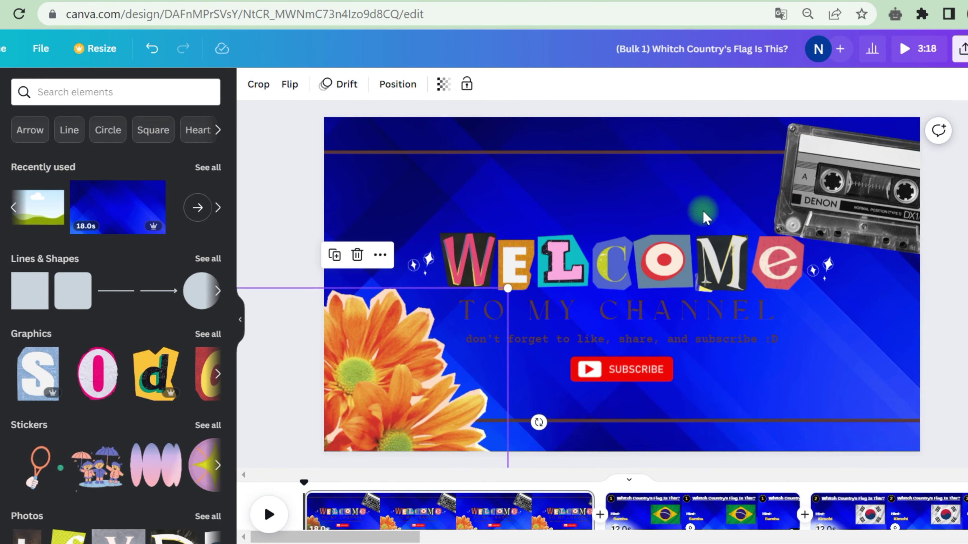
pyautogui.click(703, 216)
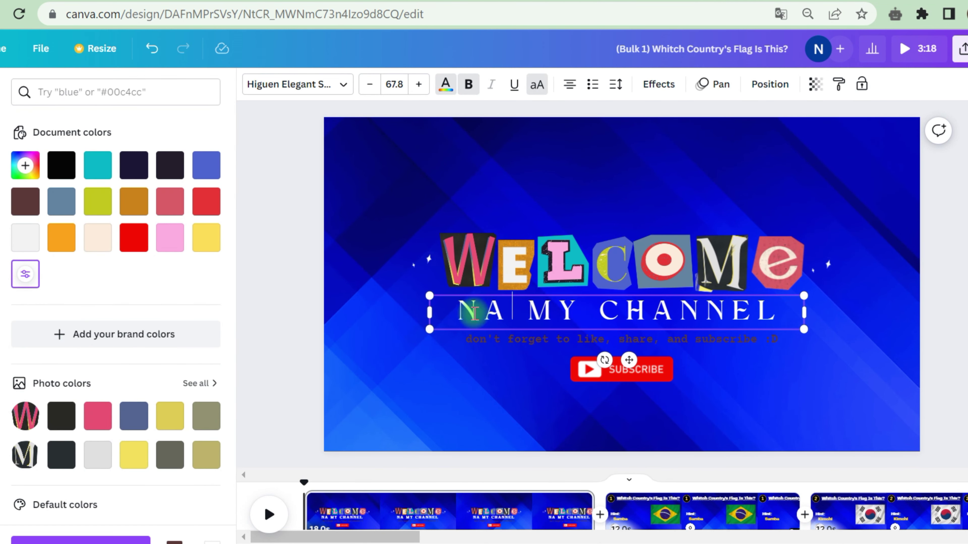
# Step: Shorten the line under WELCOME to "MY CHANNEL" and colour the like, share and subscribe text yellow
pyautogui.press('BackSpace')
pyautogui.press('BackSpace')
pyautogui.click(523, 340)
pyautogui.click(206, 238)
# Step: Select all the welcome lettering, text lines and the subscribe badge, and enlarge them together
pyautogui.click(436, 231)
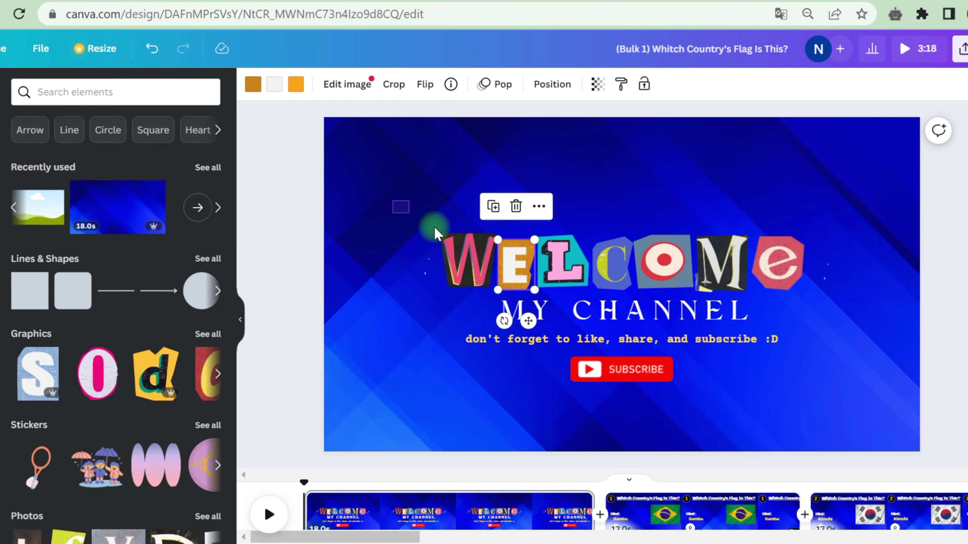
pyautogui.hotkey('ctrl', 'a')
pyautogui.moveTo(838, 229); pyautogui.dragTo(880, 210)
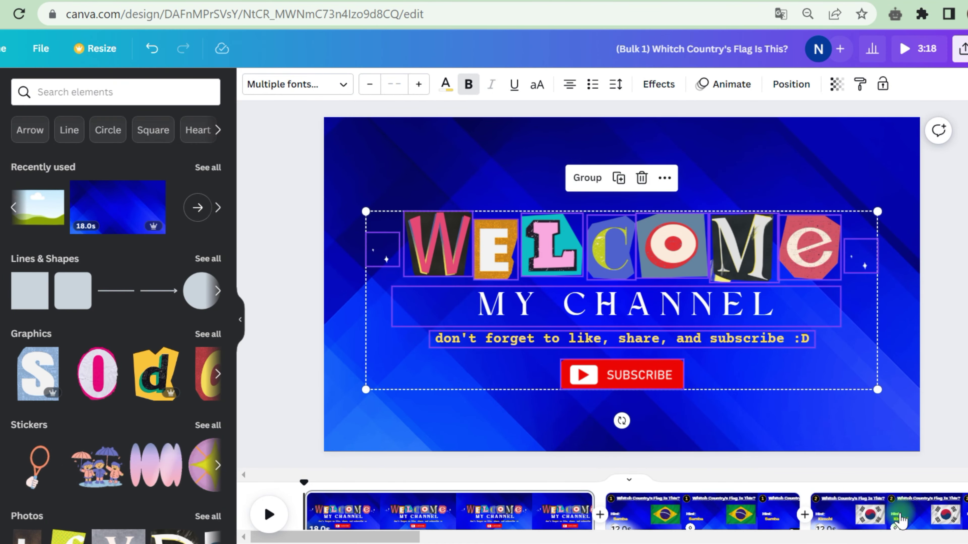
# Step: Replace the text line under WELCOME with "TO THE QUIZ CHANNEL"
pyautogui.click(674, 305)
pyautogui.doubleClick(674, 305)
pyautogui.write('TO THE')
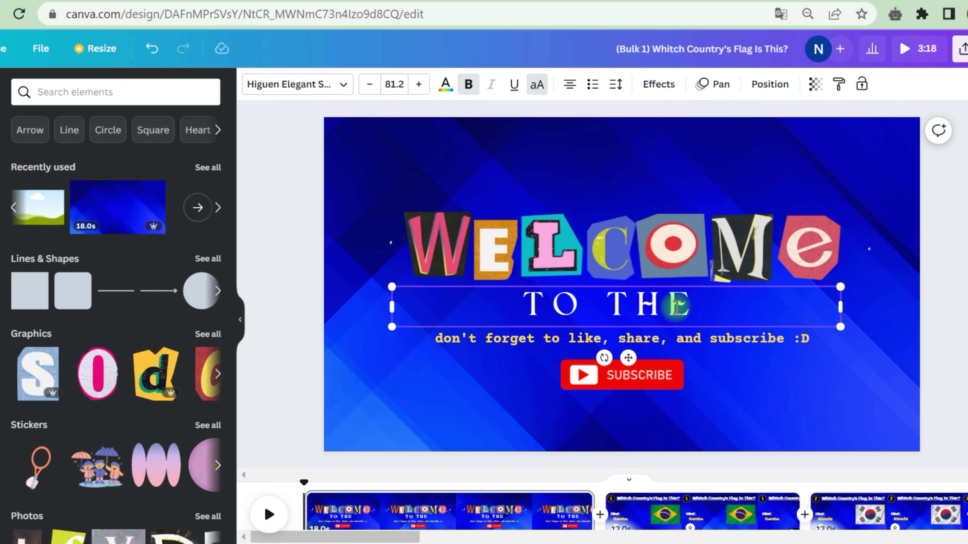
pyautogui.write(' QUIZ CHANNEL')
# Step: Format the quiz channel line in Open Sauce SemiBold at size 65 and widen it to fit on one centred line
pyautogui.hotkey('ctrl', 'a')
pyautogui.click(341, 84)
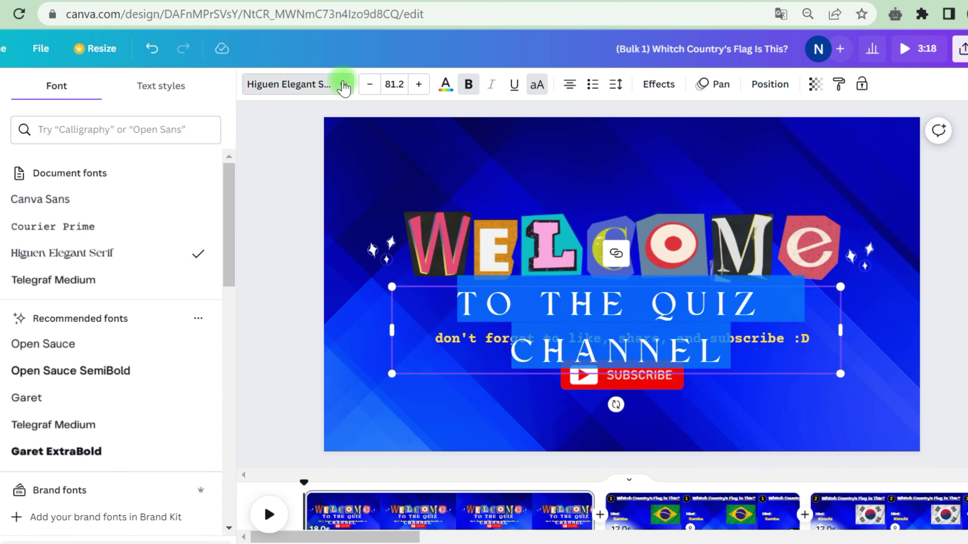
pyautogui.click(393, 84)
pyautogui.write('65')
pyautogui.press('Return')
pyautogui.moveTo(391, 329); pyautogui.dragTo(320, 320)
pyautogui.moveTo(594, 354); pyautogui.dragTo(639, 353)
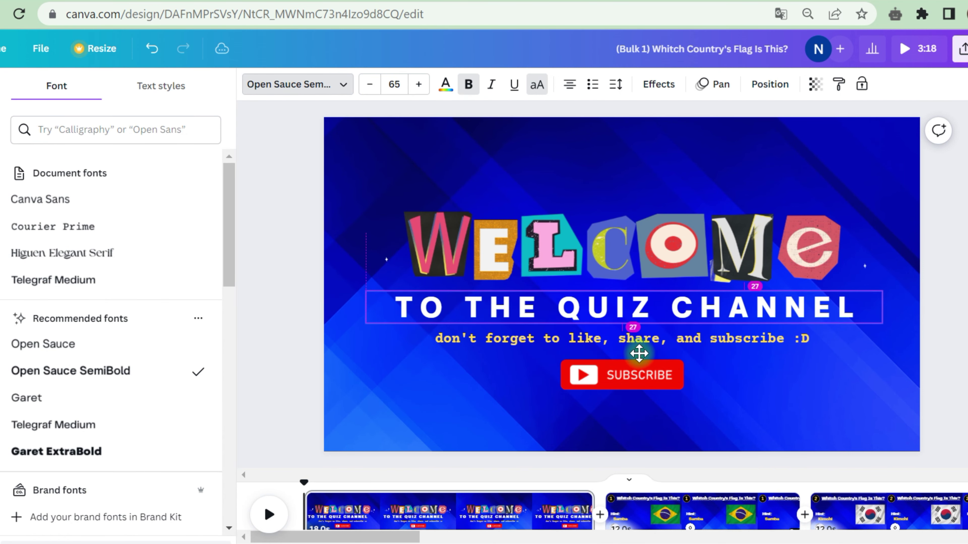
# Step: Duplicate the welcome page and delete all text and graphics from the copy, keeping only the blue background
pyautogui.rightClick(452, 511)
pyautogui.click(537, 302)
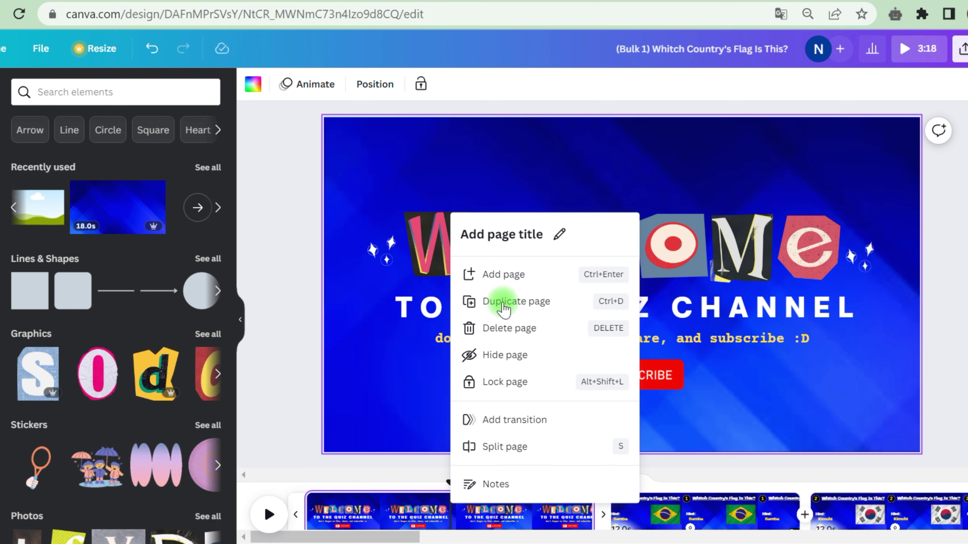
pyautogui.moveTo(396, 200); pyautogui.dragTo(886, 413)
pyautogui.press('Delete')
# Step: Copy the question title from the Brazil page and paste it onto the empty blue page
pyautogui.click(962, 507)
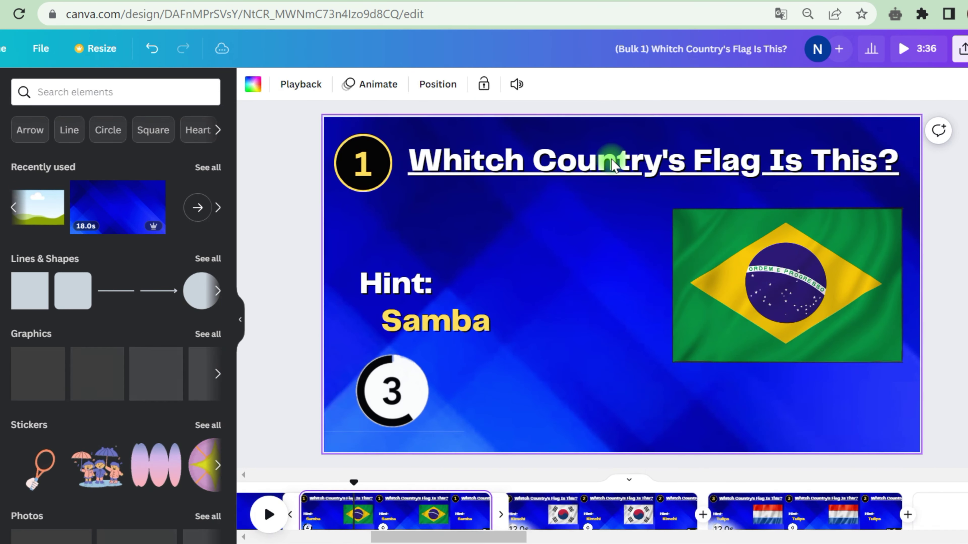
pyautogui.click(611, 158)
pyautogui.moveTo(346, 537); pyautogui.dragTo(340, 542)
pyautogui.click(400, 511)
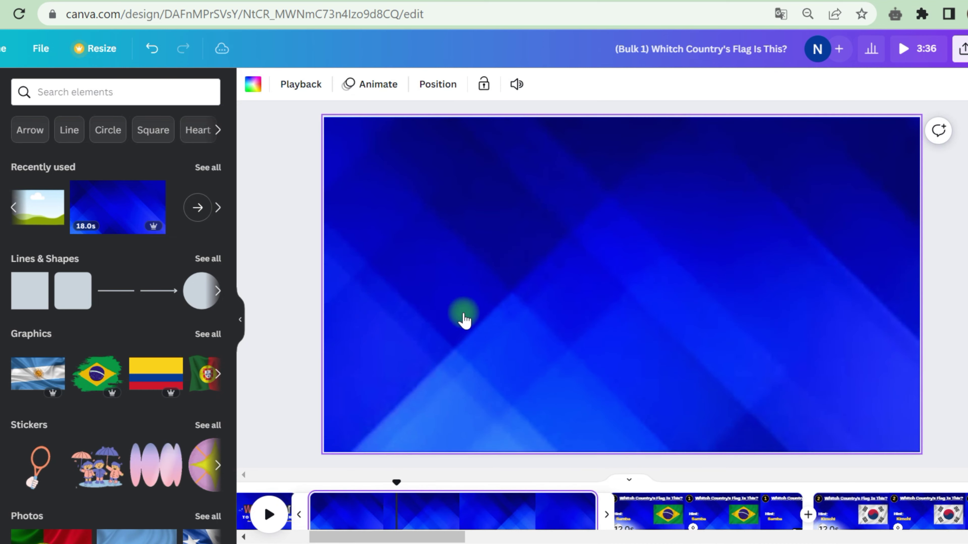
pyautogui.hotkey('ctrl', 'v')
# Step: Enlarge the pasted title to size 129 across two lines, place it mid-page and remove its underline
pyautogui.moveTo(368, 181); pyautogui.dragTo(453, 366)
pyautogui.moveTo(637, 224); pyautogui.dragTo(631, 261)
pyautogui.click(514, 84)
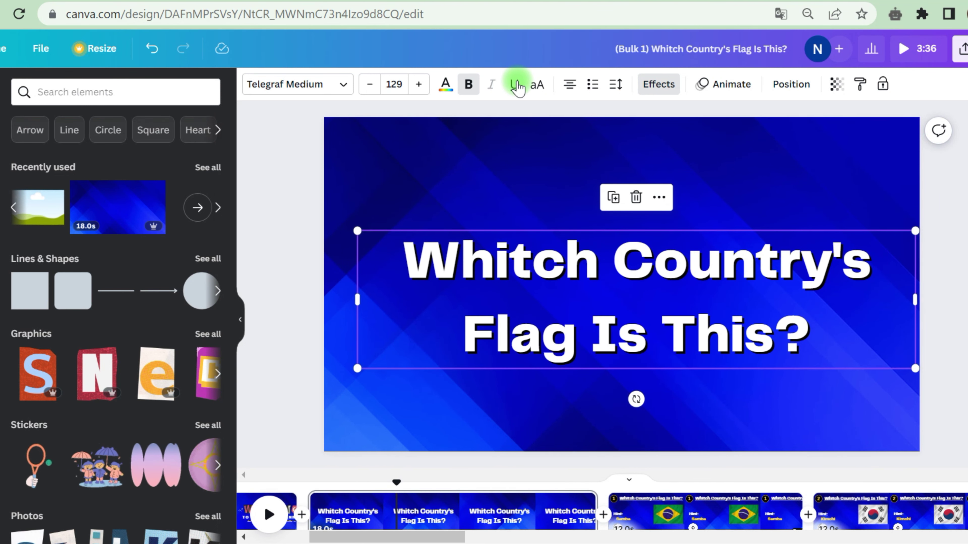
# Step: Search the elements for "world flags" and use the 13.0s video of many flags as the title page's background
pyautogui.click(61, 92)
pyautogui.write('world fla')
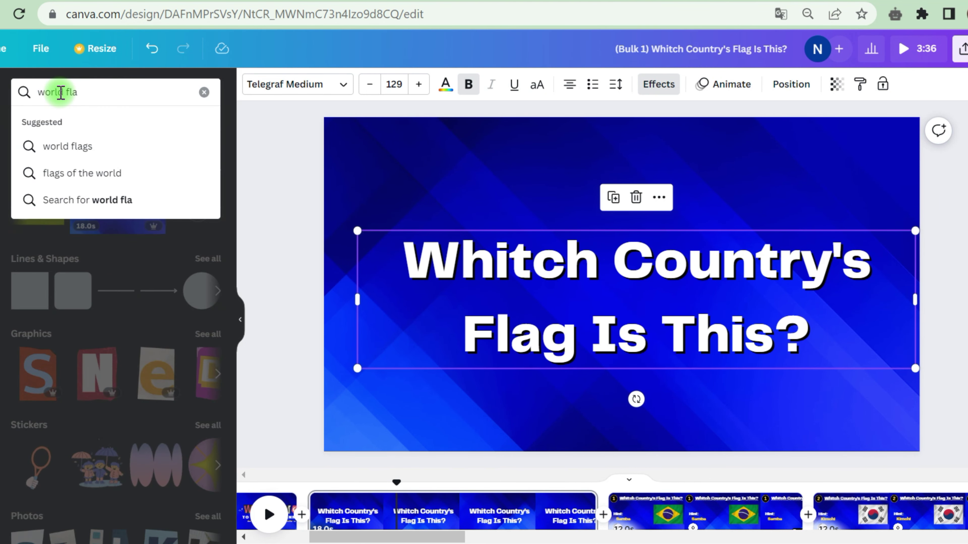
pyautogui.click(101, 144)
pyautogui.moveTo(70, 425); pyautogui.dragTo(357, 199)
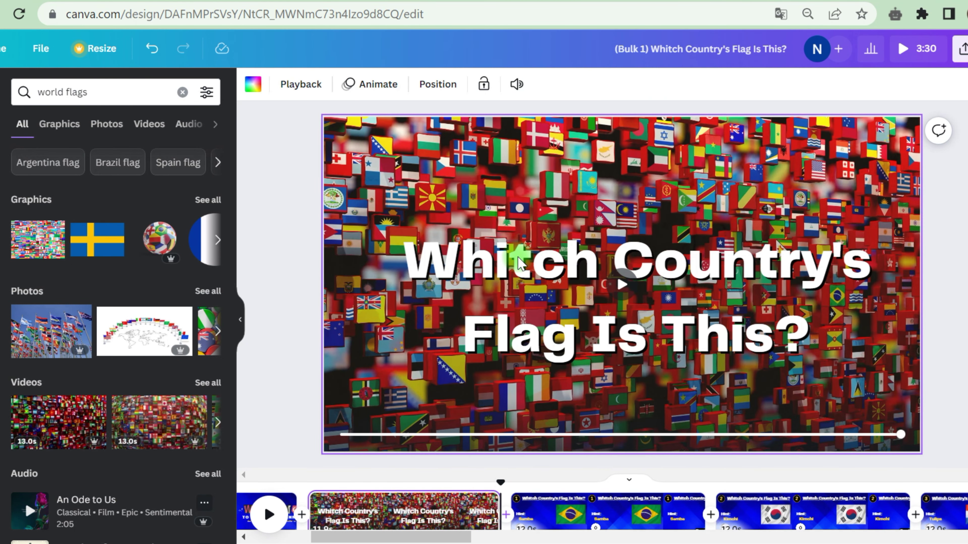
# Step: Apply a black Outline effect with thickness 82 to the question title
pyautogui.click(520, 263)
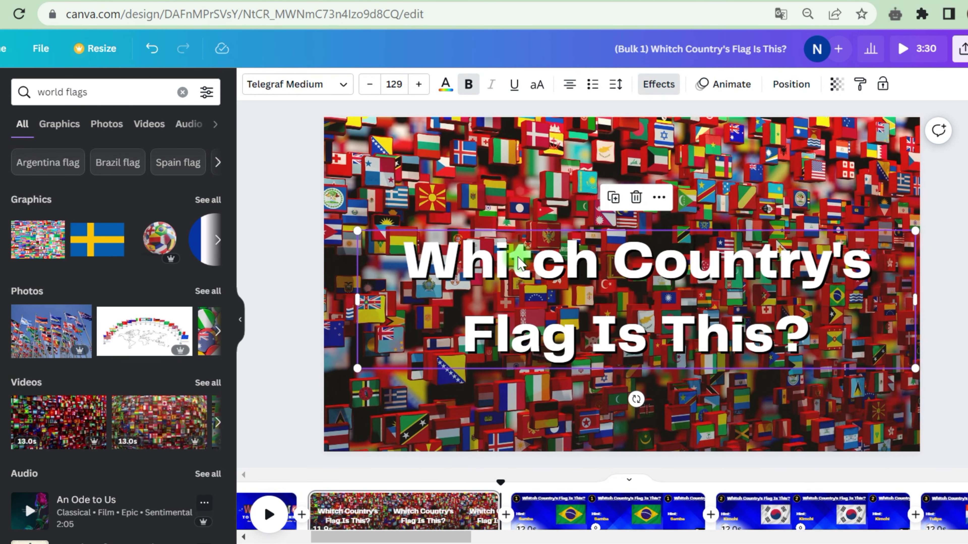
pyautogui.click(657, 86)
pyautogui.click(174, 162)
pyautogui.click(195, 263)
pyautogui.click(54, 334)
pyautogui.click(54, 334)
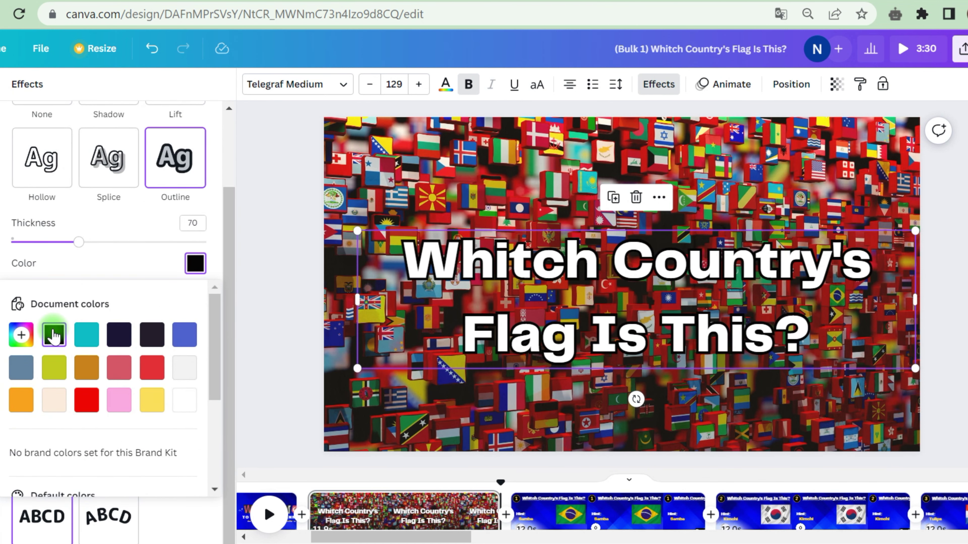
pyautogui.click(98, 244)
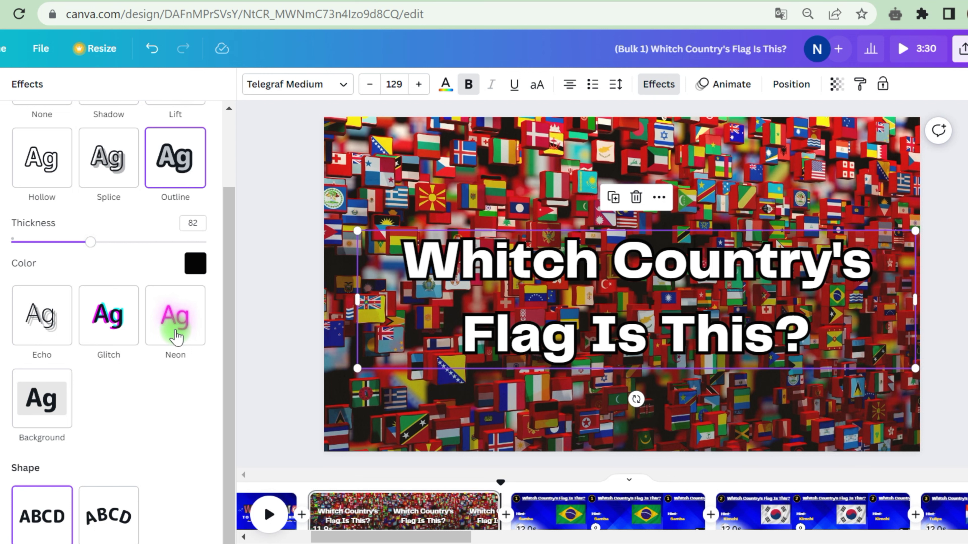
# Step: Animate the question title, trying the Fade and Pan text animations before choosing another one
pyautogui.rightClick(335, 244)
pyautogui.click(723, 84)
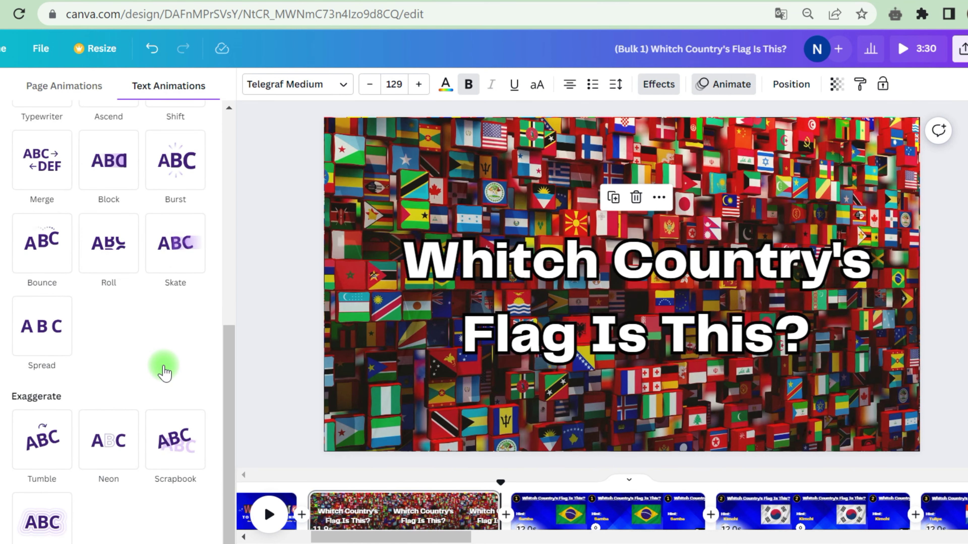
pyautogui.click(178, 244)
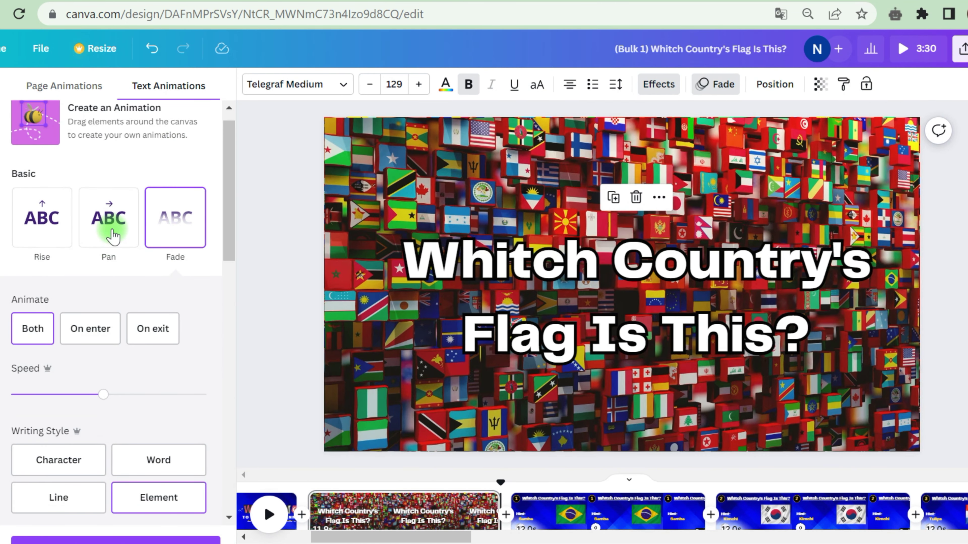
pyautogui.click(111, 233)
pyautogui.scroll(-5, 115, 236)
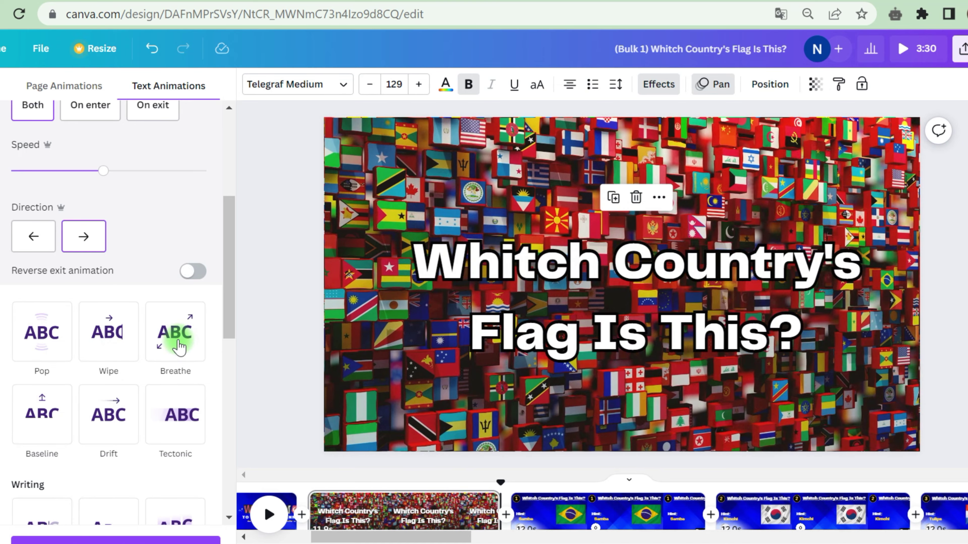
pyautogui.scroll(-5, 153, 366)
pyautogui.click(173, 303)
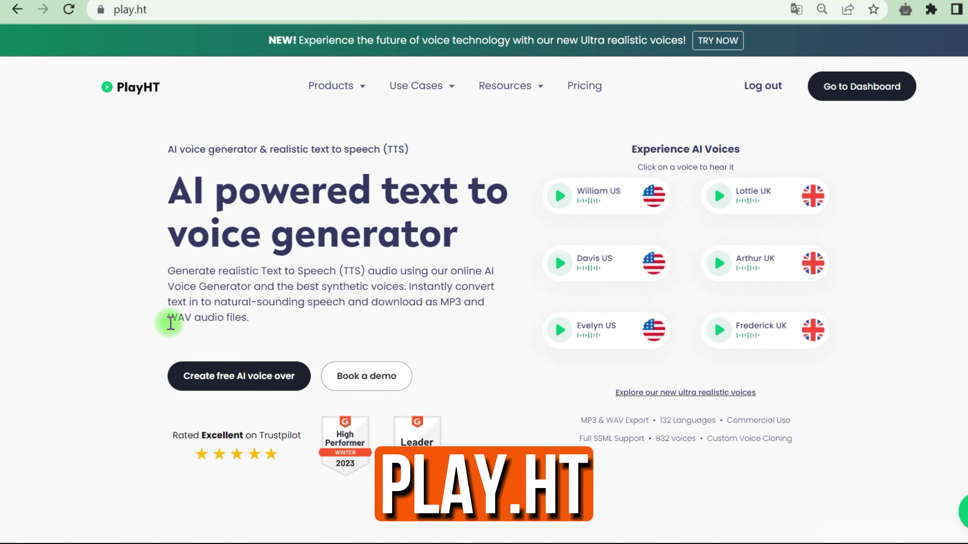
# Step: Switch to the play.ht website and open the sign-up page for a free AI voice-over account
pyautogui.click(194, 376)
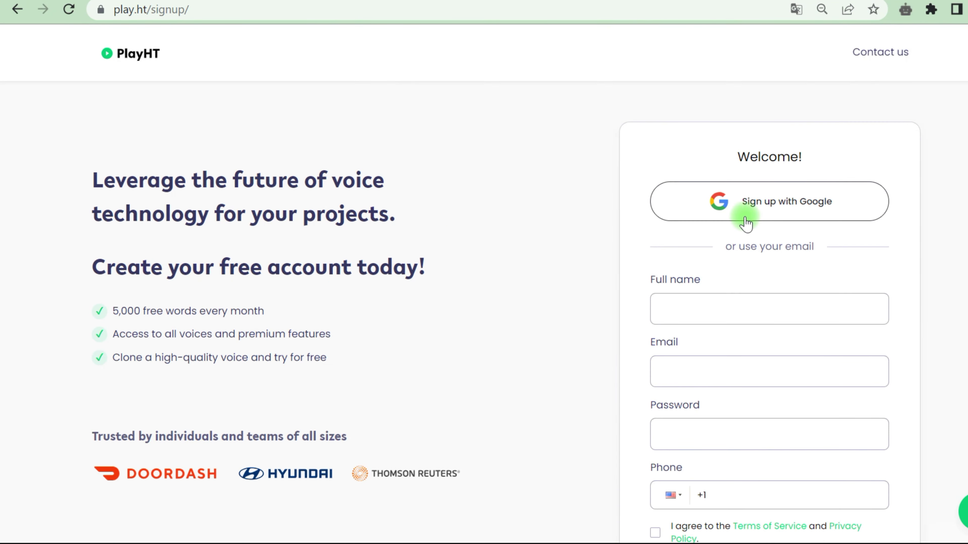
pyautogui.scroll(-5, 753, 294)
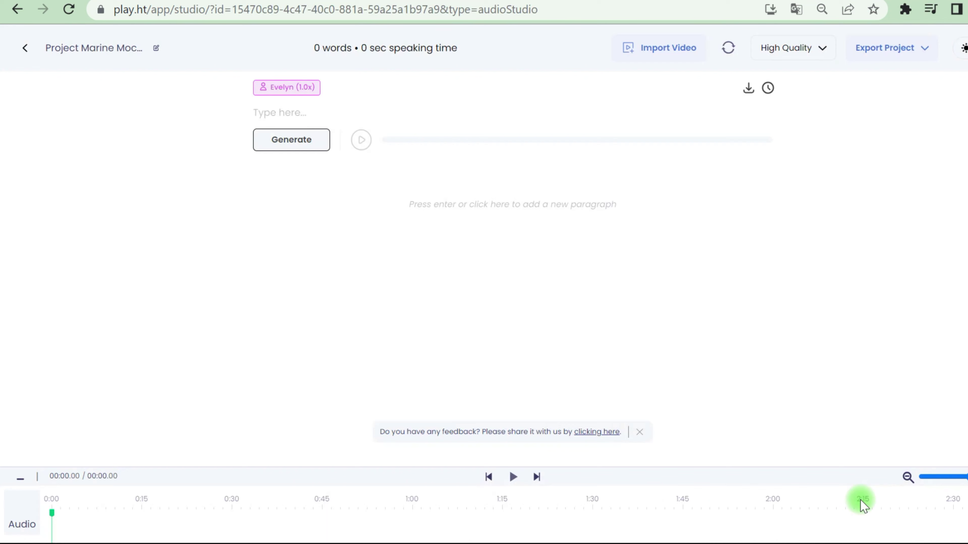
# Step: Enter the narration "Welcome to The Quiz! In today's video..." through "Let's get started!" and add a new paragraph below it
pyautogui.click(260, 113)
pyautogui.write("Welcome to The Quiz! In today's video, can you guess the name of these countries by their flag 5 seconds? We'll give you a hint, so let's know how many get correctly in the comment below. Let's get started!")
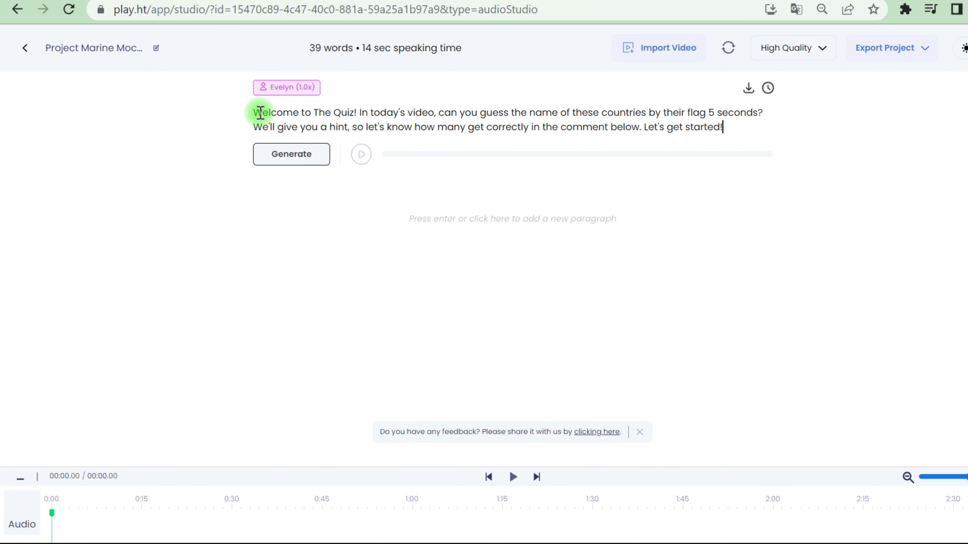
pyautogui.press('Return')
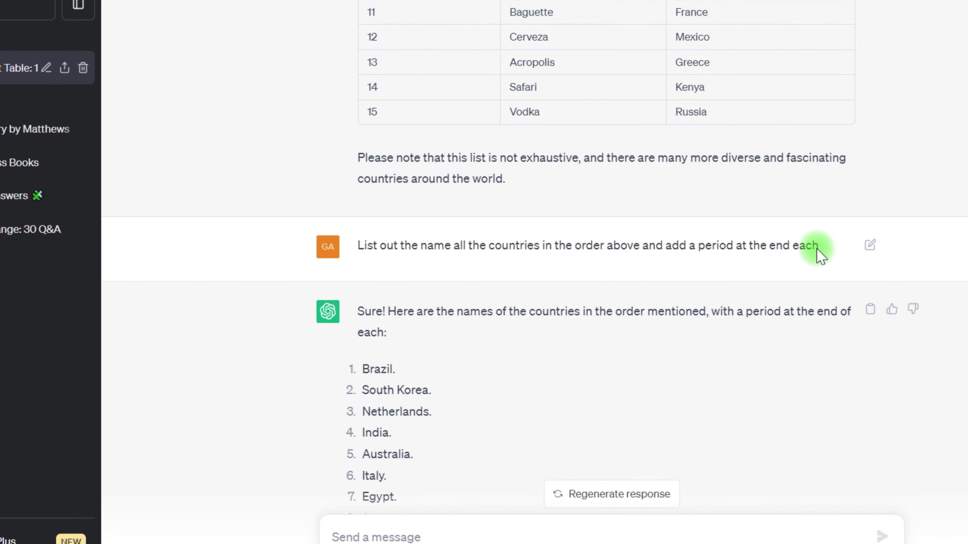
# Step: Switch to ChatGPT and copy the list of 15 country names with periods, from Brazil to Russia
pyautogui.moveTo(817, 248); pyautogui.dragTo(378, 254)
pyautogui.click(497, 369)
pyautogui.scroll(-5, 438, 229)
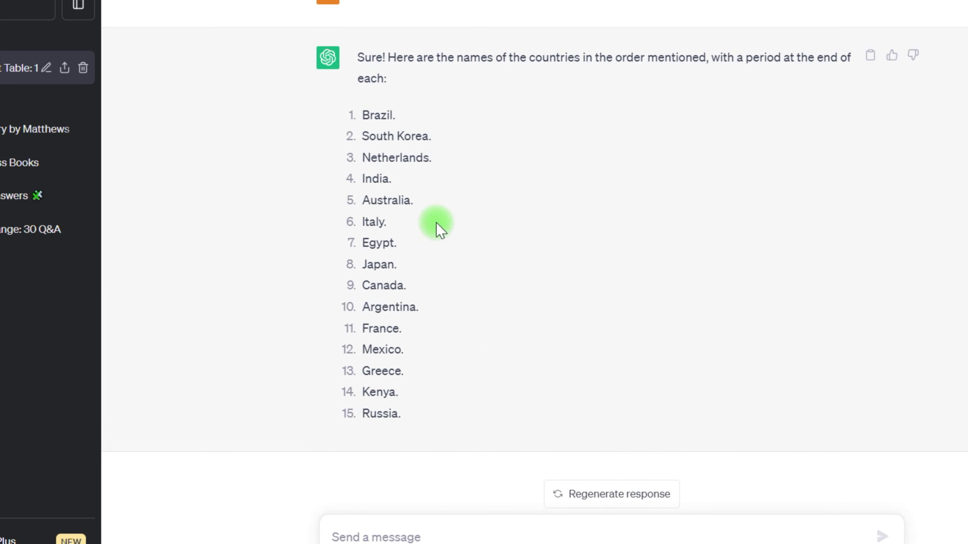
pyautogui.moveTo(362, 115); pyautogui.dragTo(448, 428)
pyautogui.hotkey('ctrl', 'c')
pyautogui.rightClick(385, 351)
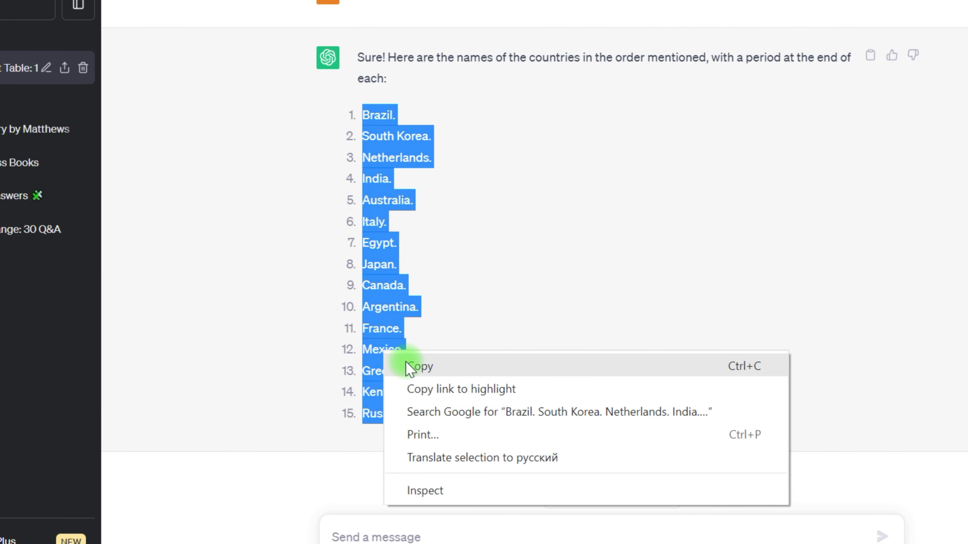
pyautogui.click(419, 366)
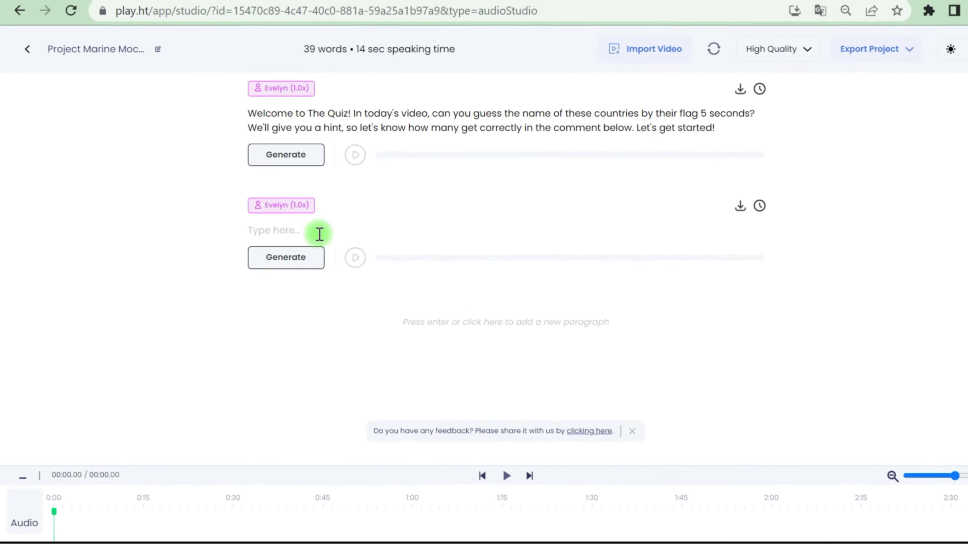
# Step: Paste the country names into the PlayHT project as separate paragraphs and generate the voice audio for them
pyautogui.hotkey('ctrl', 'v')
pyautogui.scroll(15, 316, 232)
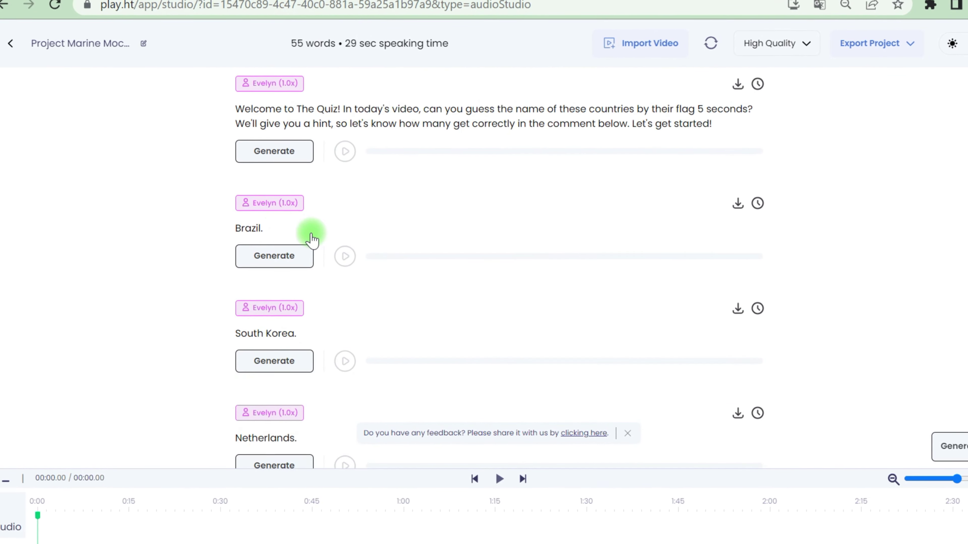
pyautogui.click(262, 156)
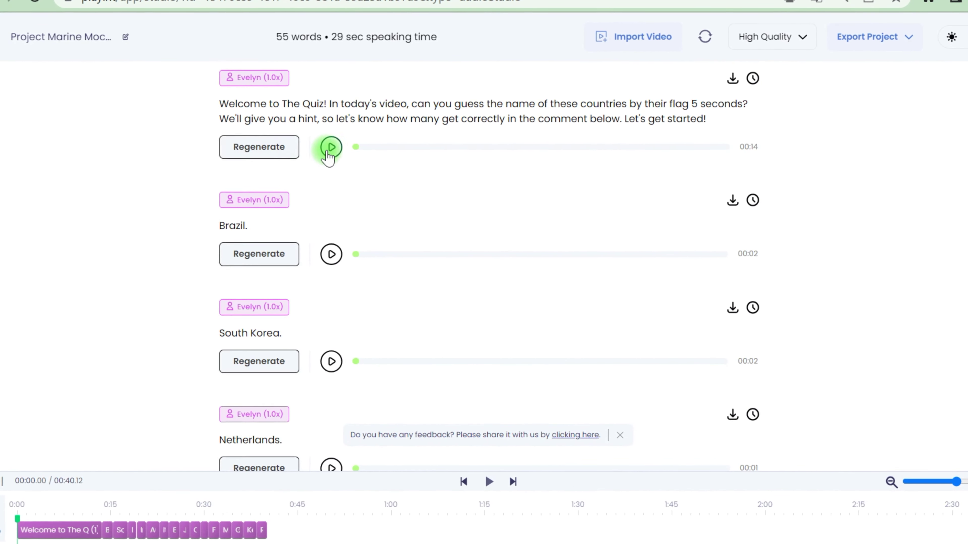
# Step: Preview the intro narration and export the project with each paragraph as a separate audio file
pyautogui.click(329, 149)
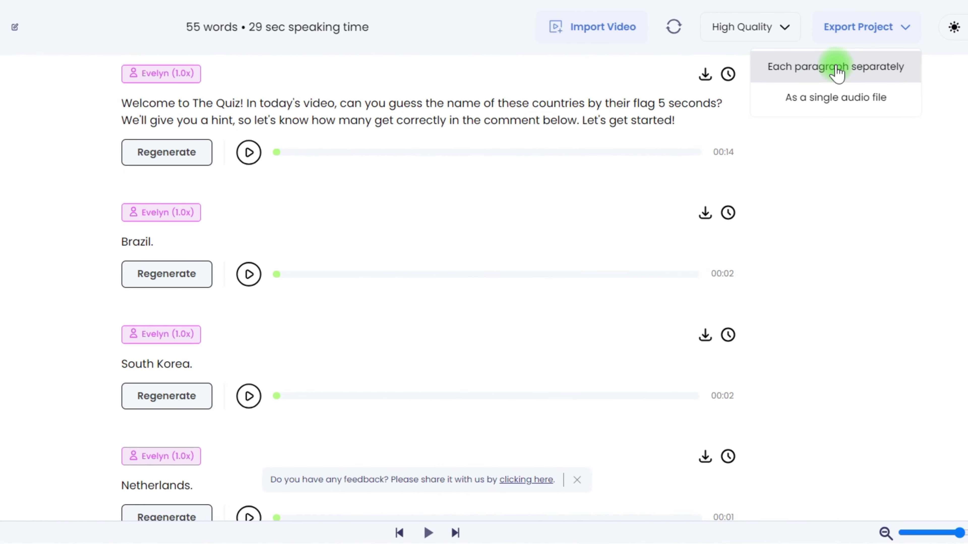
pyautogui.click(837, 73)
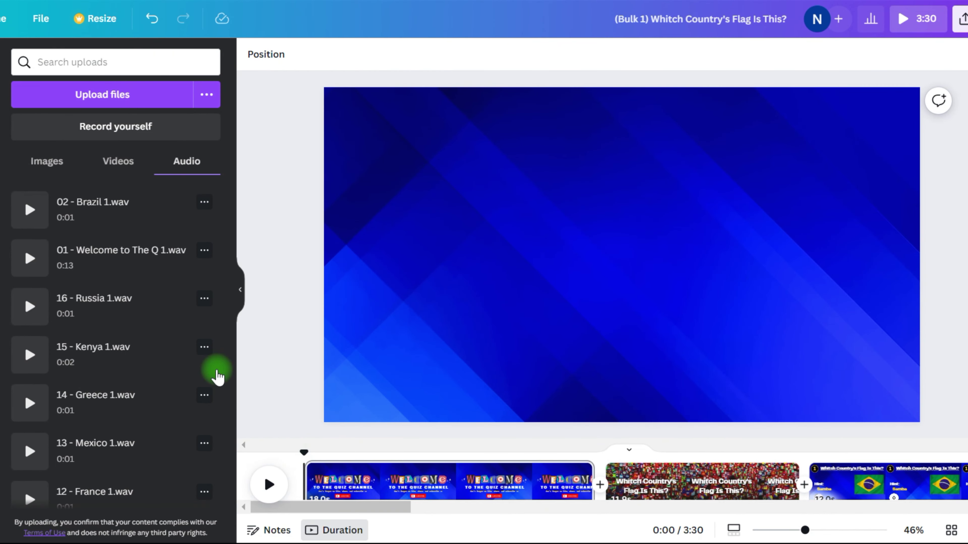
# Step: Add the "01 - Welcome to The Q 1.wav" narration and trim the welcome page to 2.4 s and the title page to 11.2 s
pyautogui.click(138, 258)
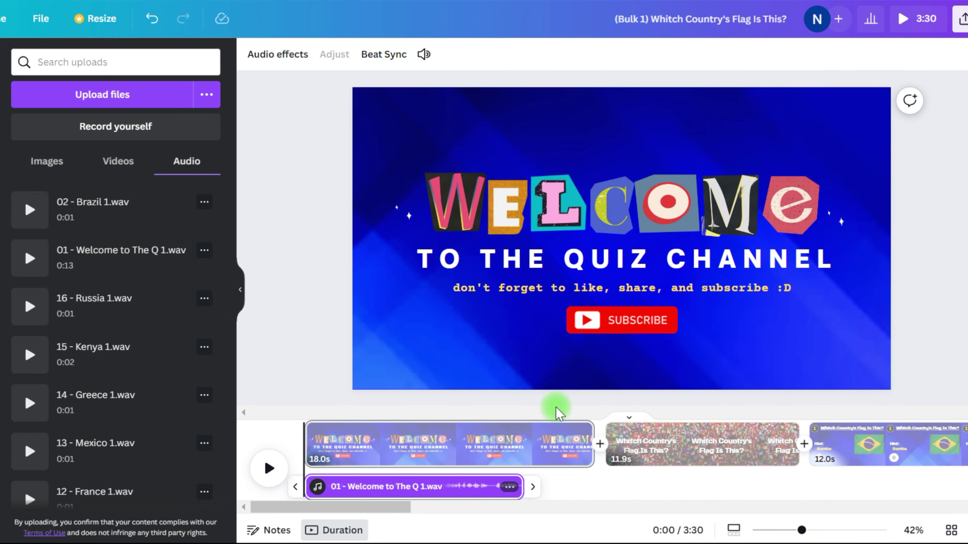
pyautogui.click(494, 454)
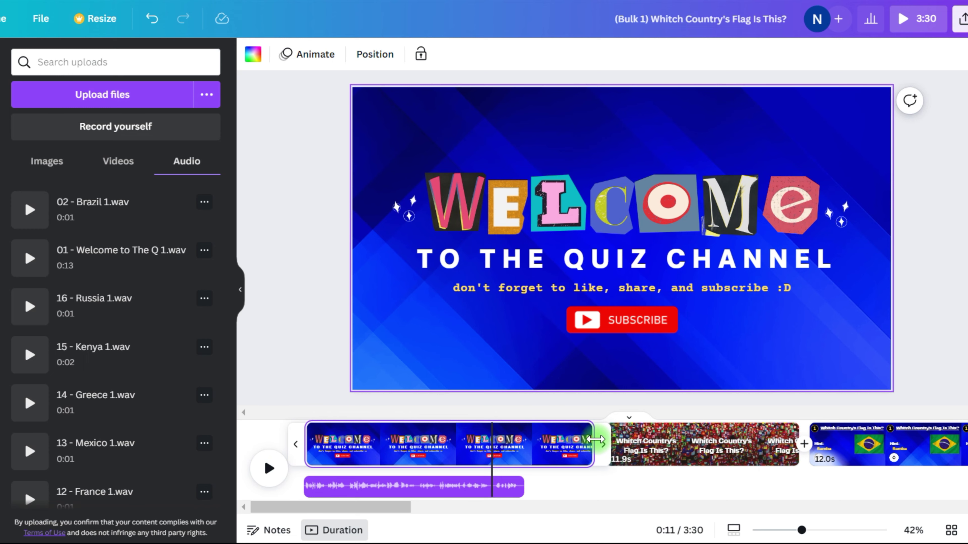
pyautogui.moveTo(595, 440); pyautogui.dragTo(535, 441)
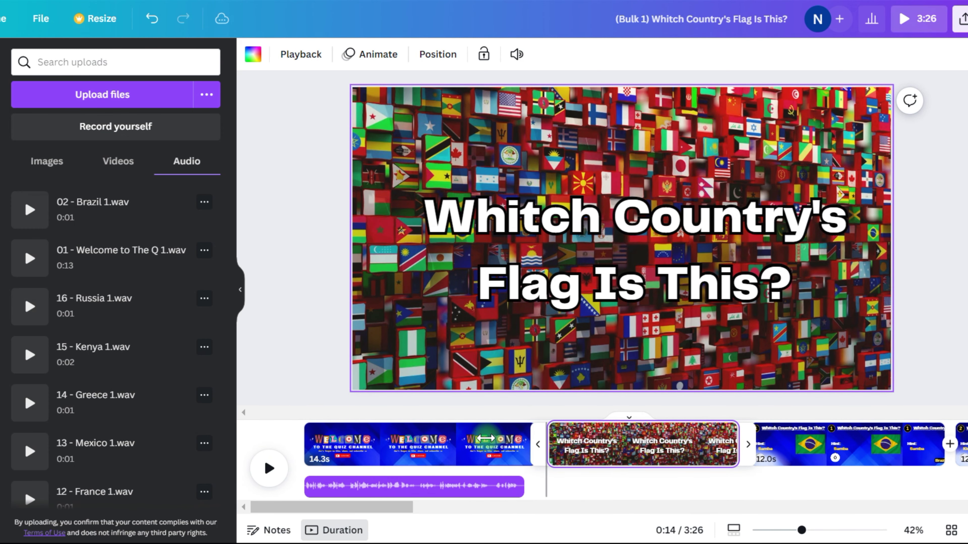
pyautogui.moveTo(485, 438); pyautogui.dragTo(333, 442)
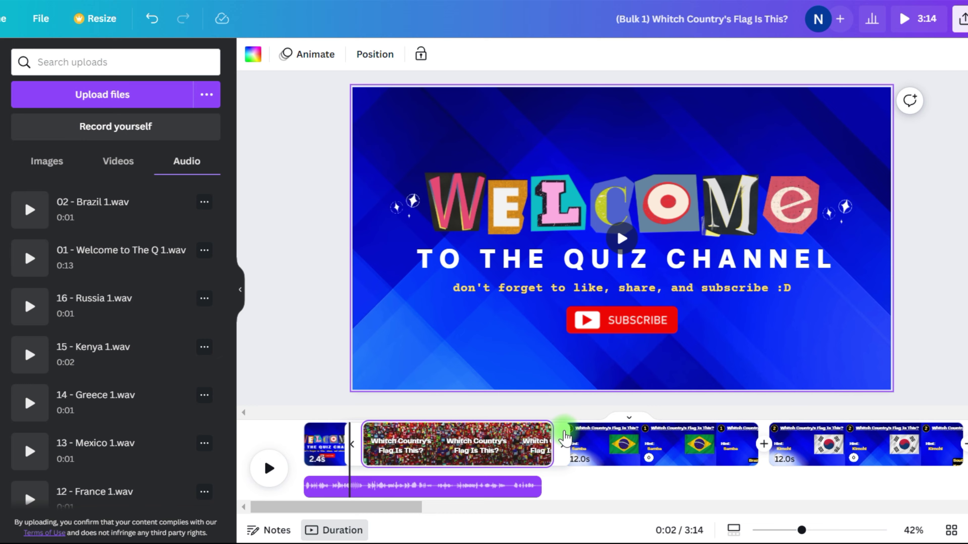
pyautogui.moveTo(555, 444)
pyautogui.mouseDown()
pyautogui.moveTo(529, 442)
pyautogui.moveTo(549, 443)
pyautogui.mouseUp()
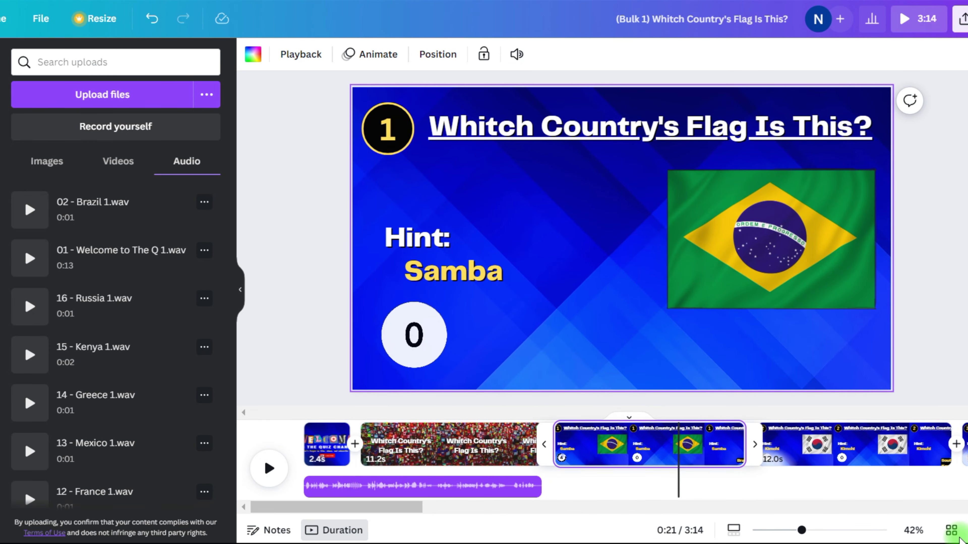
# Step: Place the Brazil and South Korea voice clips at the answer reveals of questions 1 and 2 and play them back
pyautogui.click(91, 210)
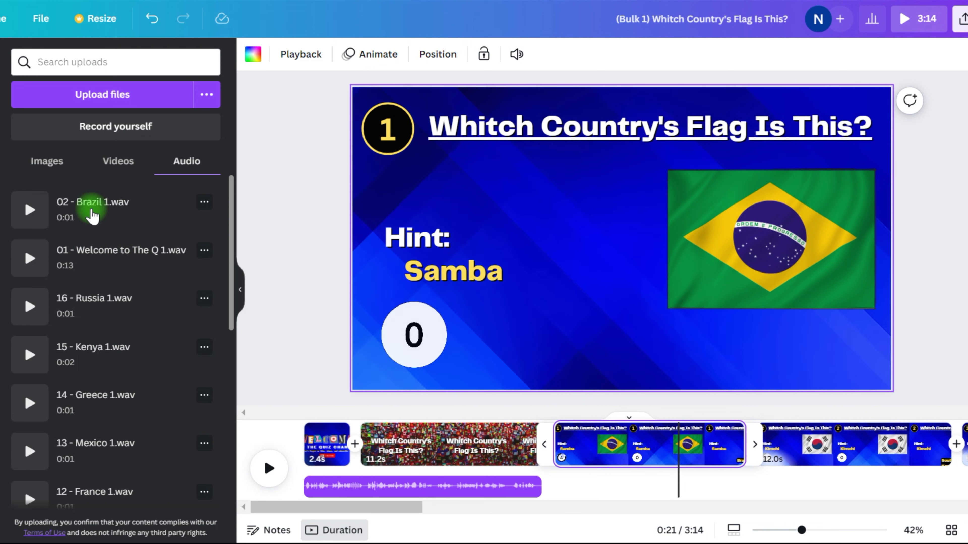
pyautogui.click(661, 423)
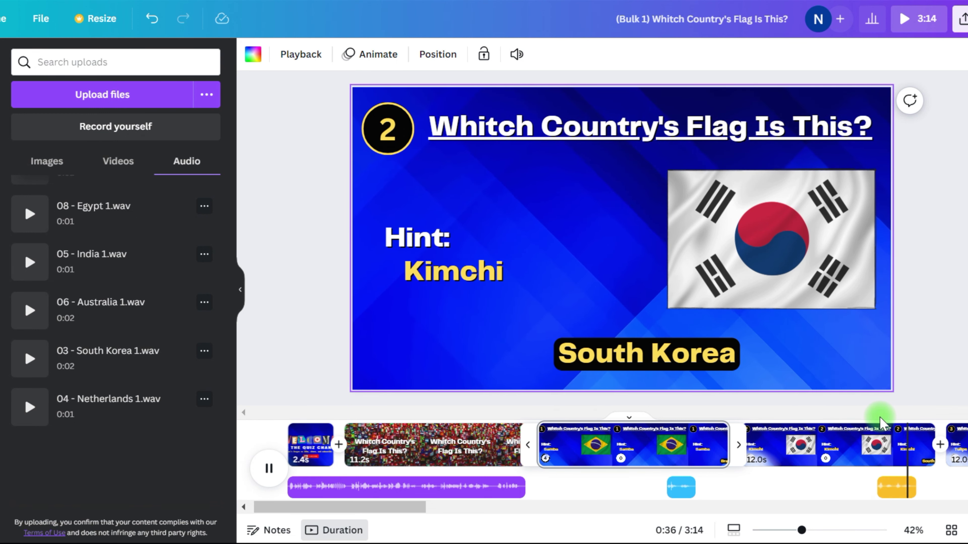
pyautogui.press('space')
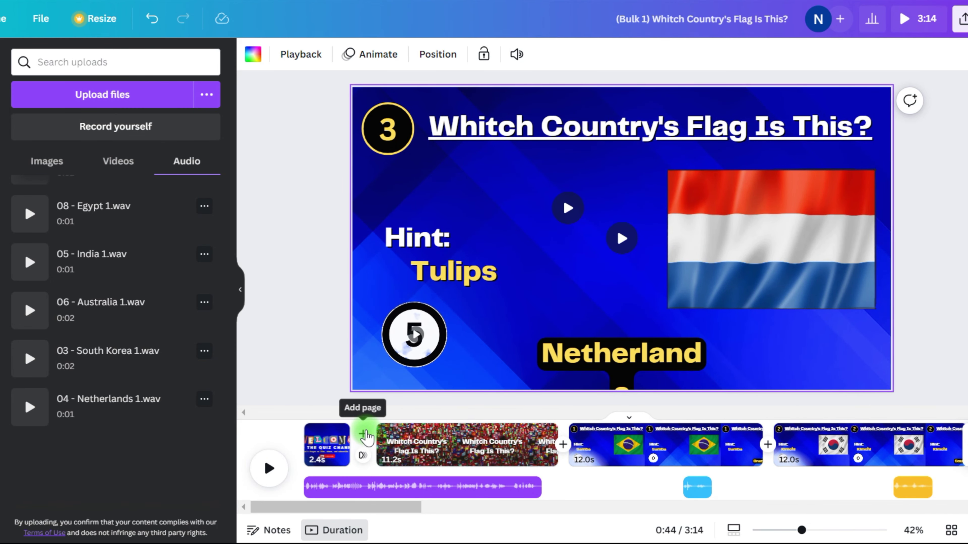
# Step: Set a Slide transition between the welcome and title pages and a Circle Wipe transition between the title page and question 1
pyautogui.click(362, 465)
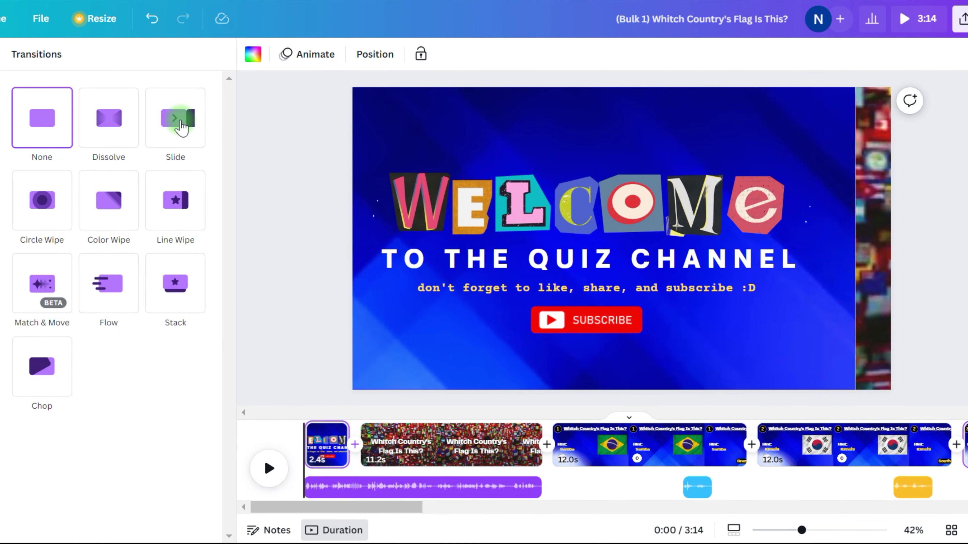
pyautogui.click(177, 119)
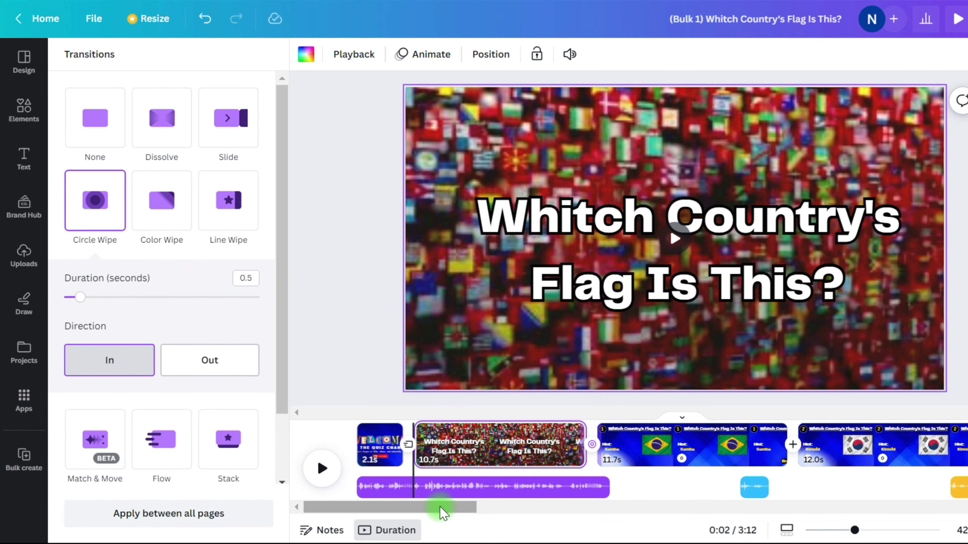
# Step: Add a closing page with the "Thanks for watching" video from a "youtube outro" search, and set a Dissolve transition between question 15 and it
pyautogui.moveTo(442, 507); pyautogui.dragTo(964, 511)
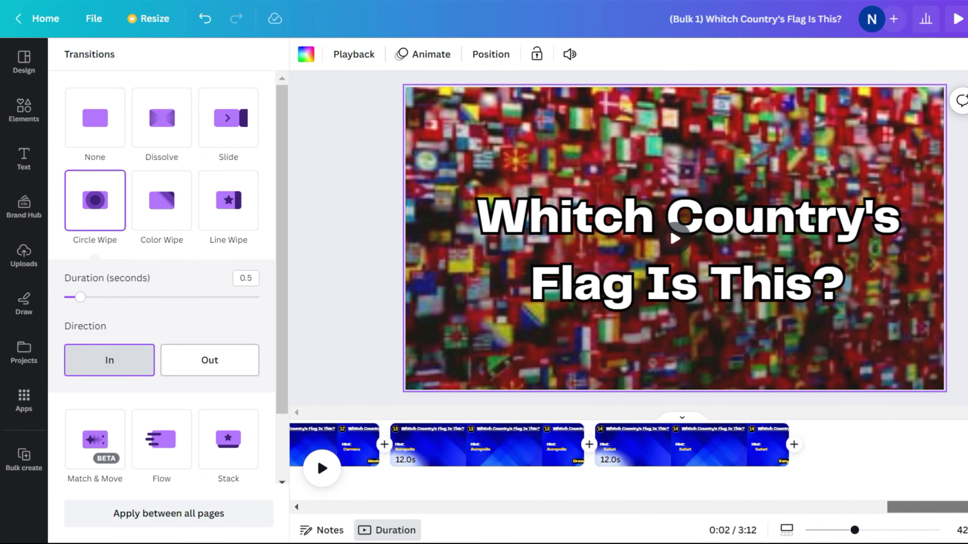
pyautogui.click(941, 445)
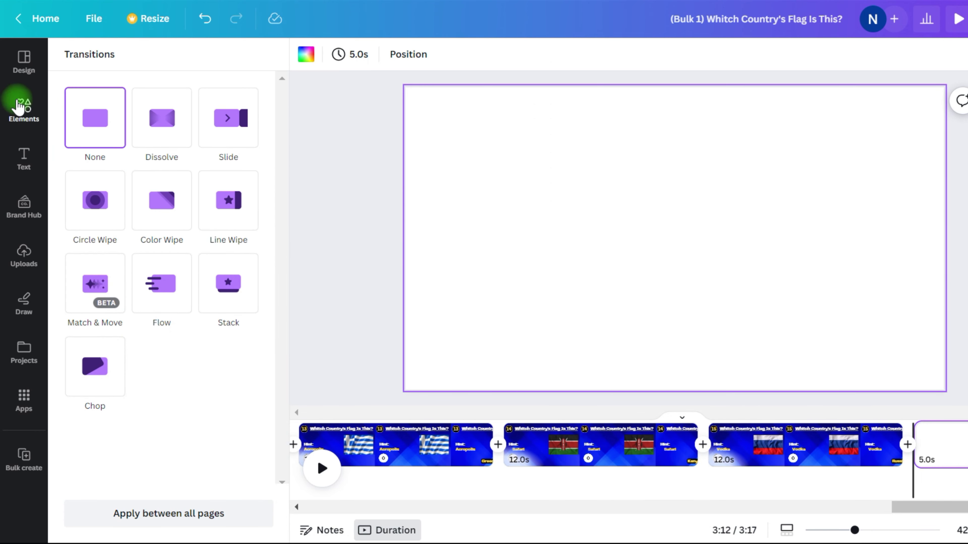
pyautogui.click(25, 95)
pyautogui.write('youtube o')
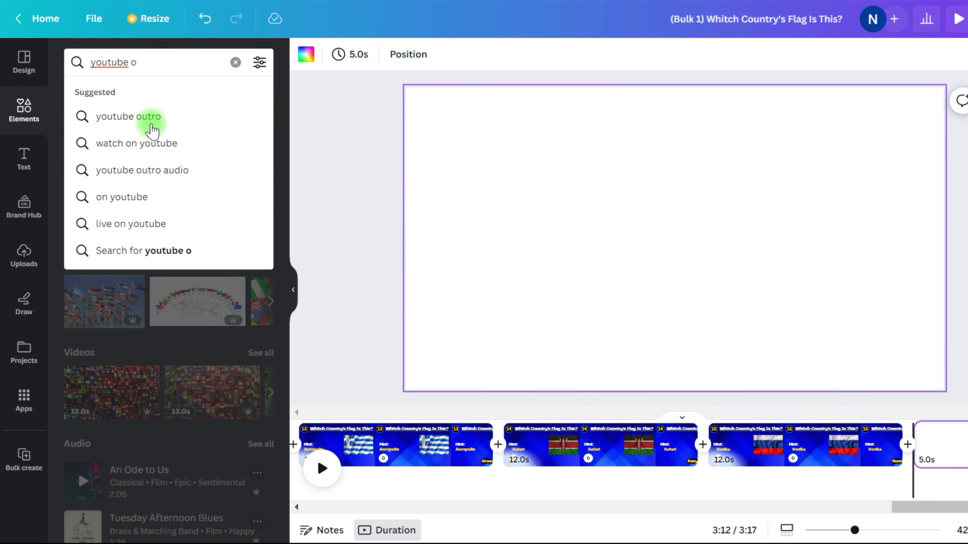
pyautogui.click(153, 130)
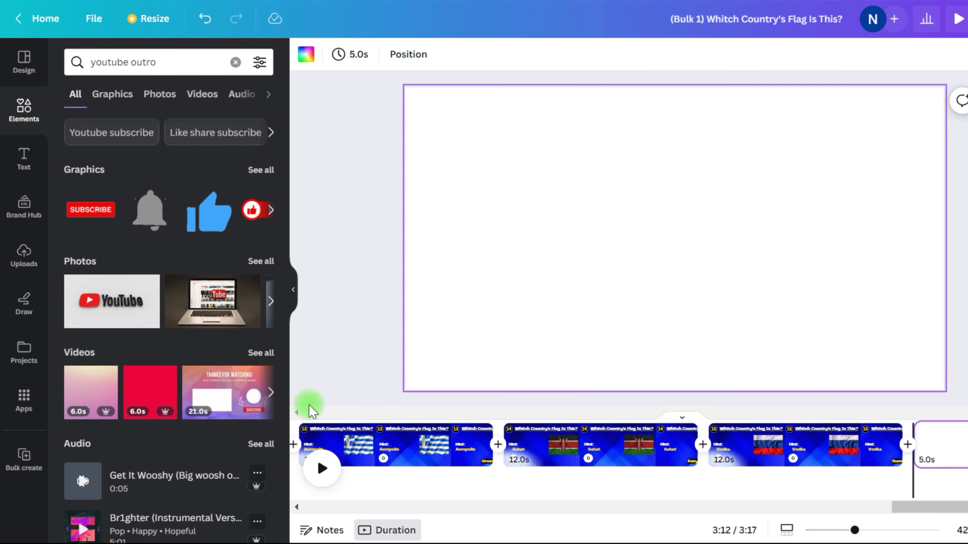
pyautogui.click(247, 393)
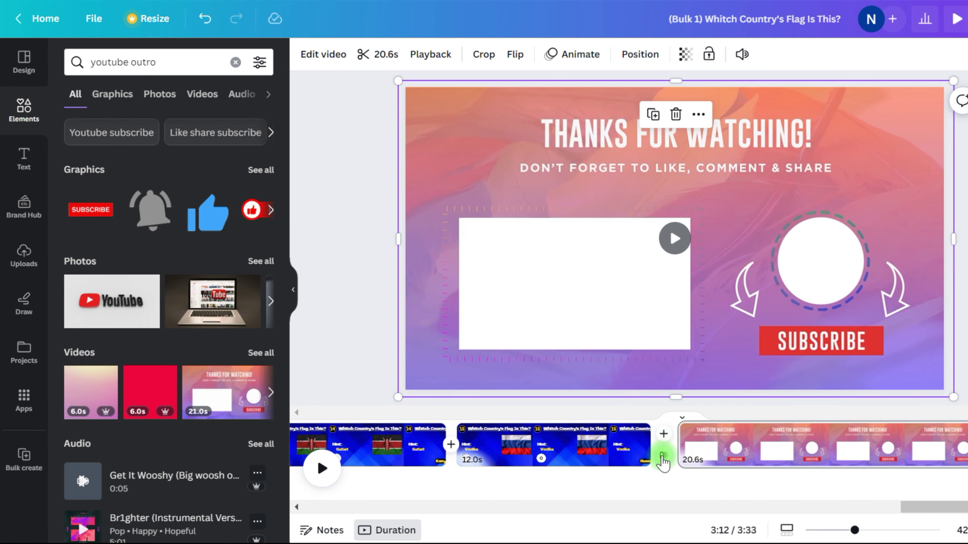
pyautogui.click(664, 460)
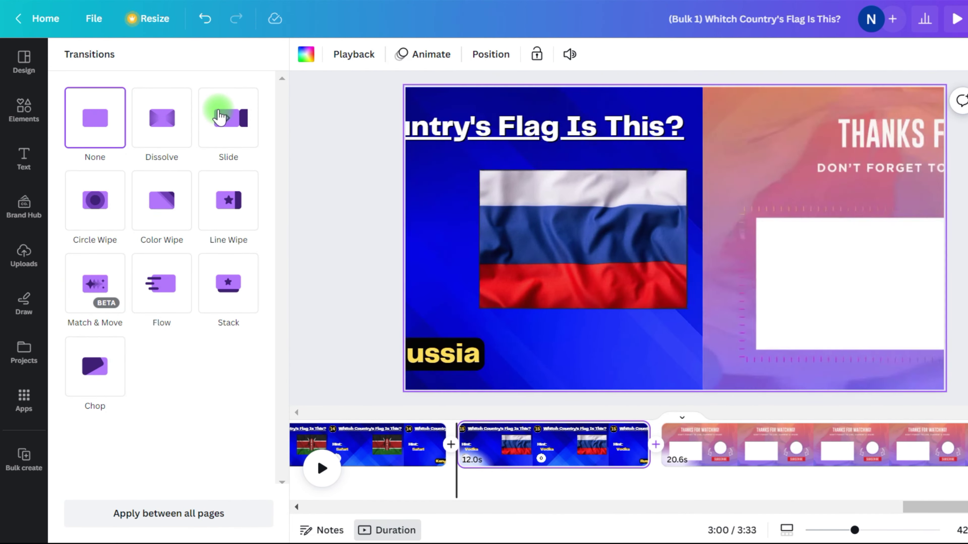
pyautogui.click(190, 125)
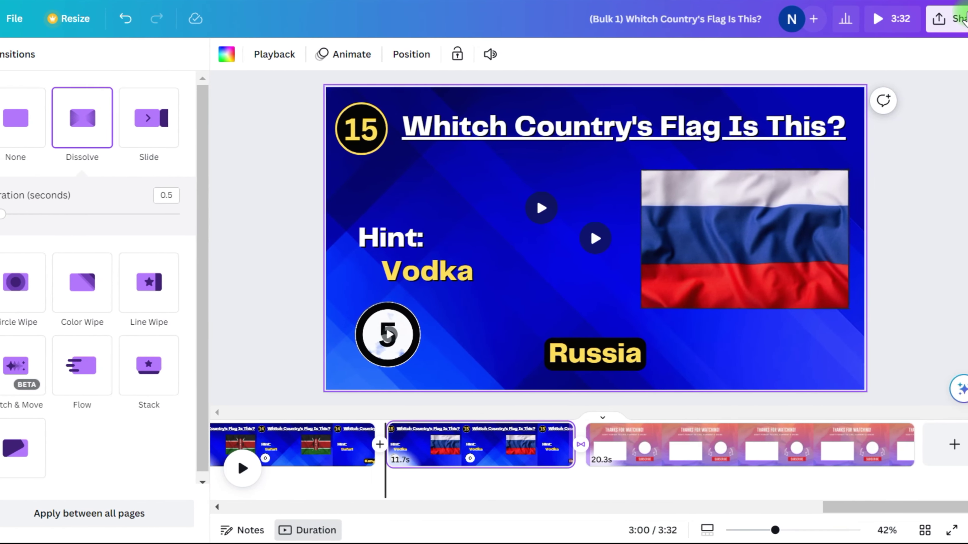
# Step: Download all 18 pages as a single 1080p MP4 video, without separate files per page
pyautogui.click(941, 18)
pyautogui.click(850, 367)
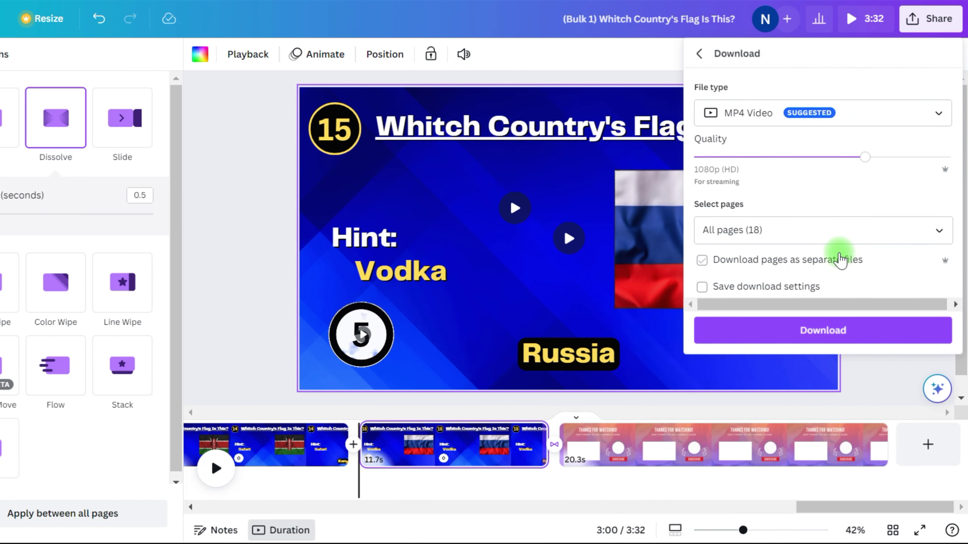
pyautogui.click(796, 294)
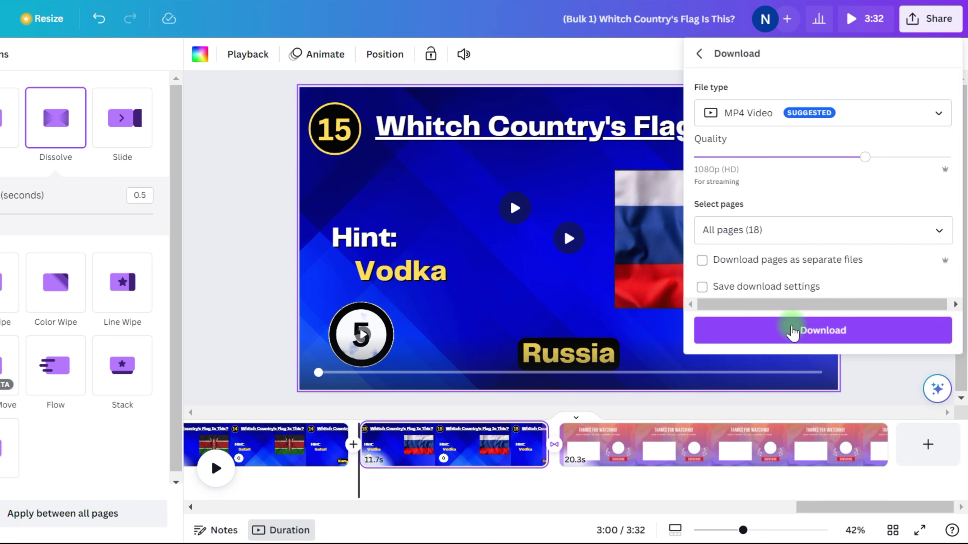
pyautogui.click(793, 331)
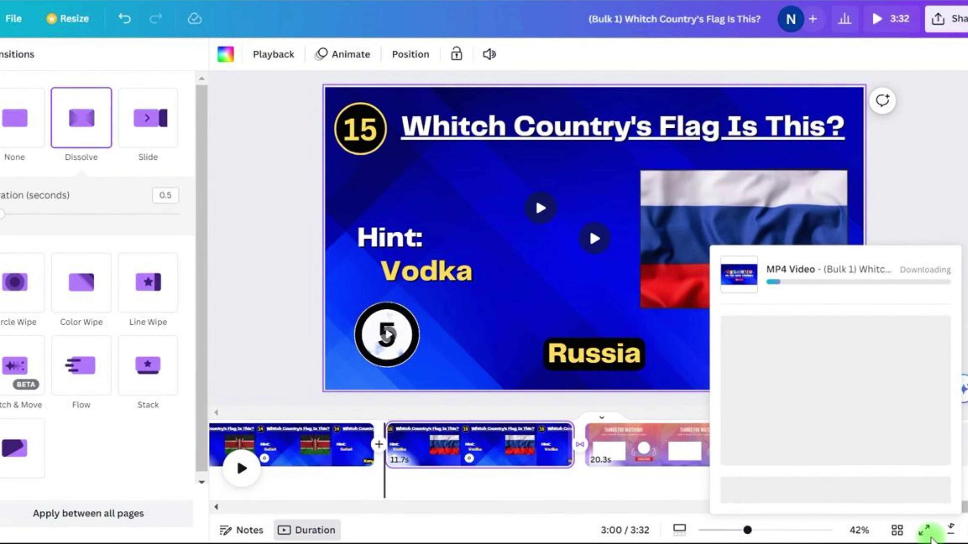